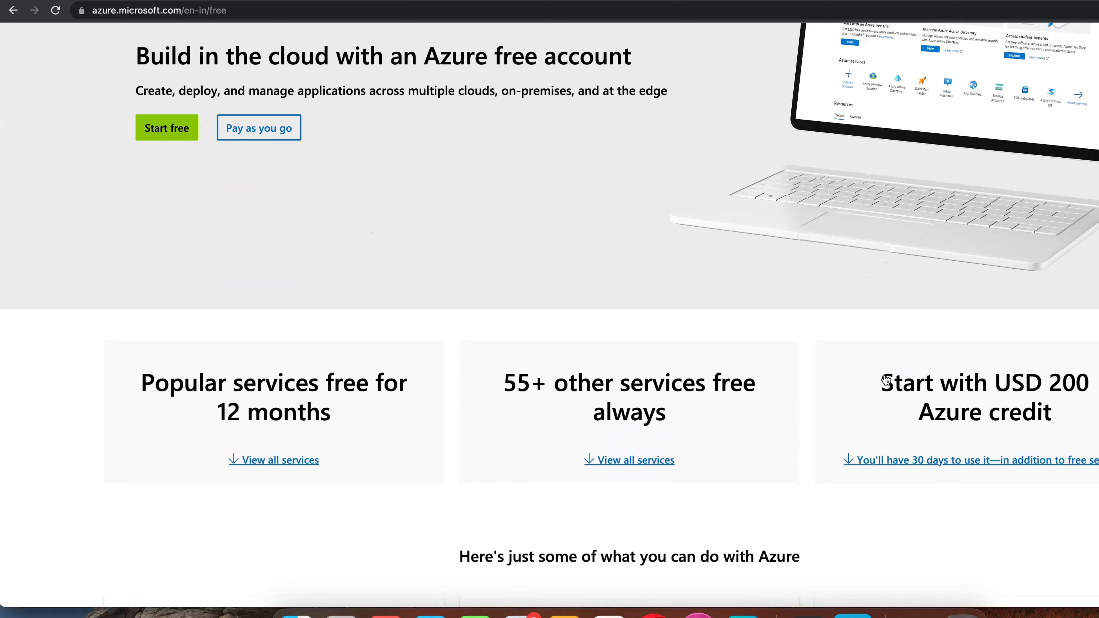
left_click_drag(879, 382, 1091, 427)
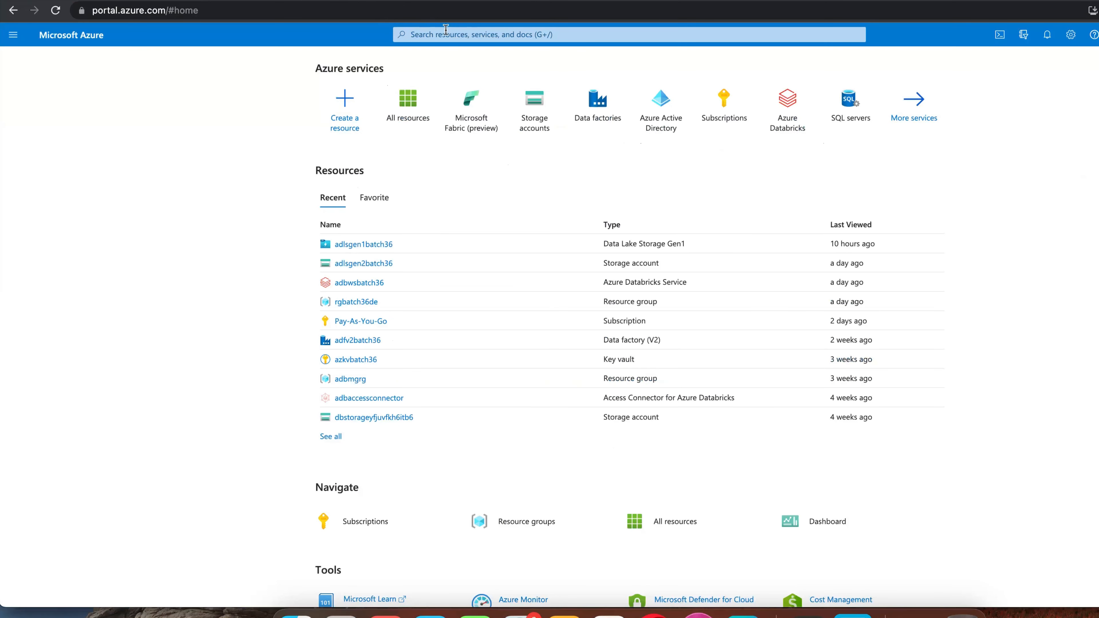
- Search the portal for "data fa", open the Data factories service and start creating a new data factory
left_click(447, 32)
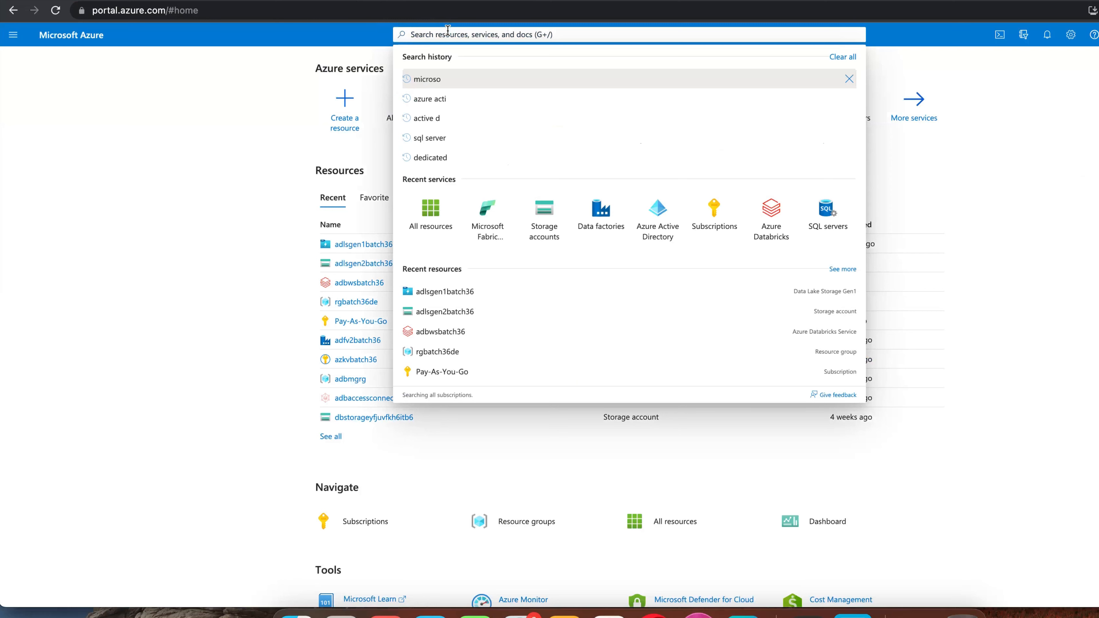
type("data fa")
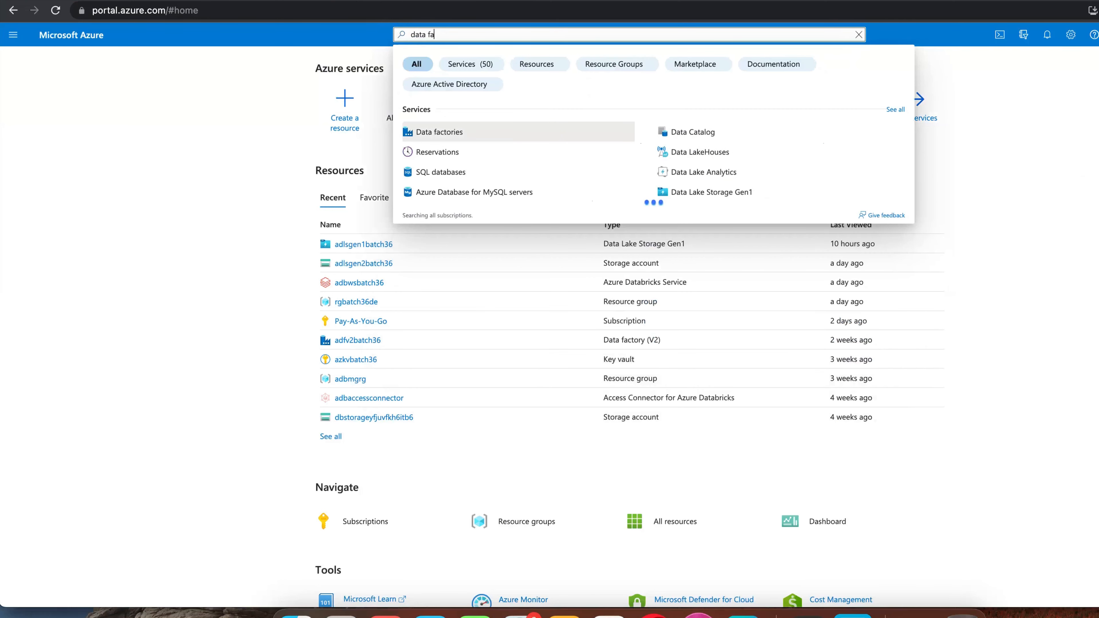
left_click(449, 131)
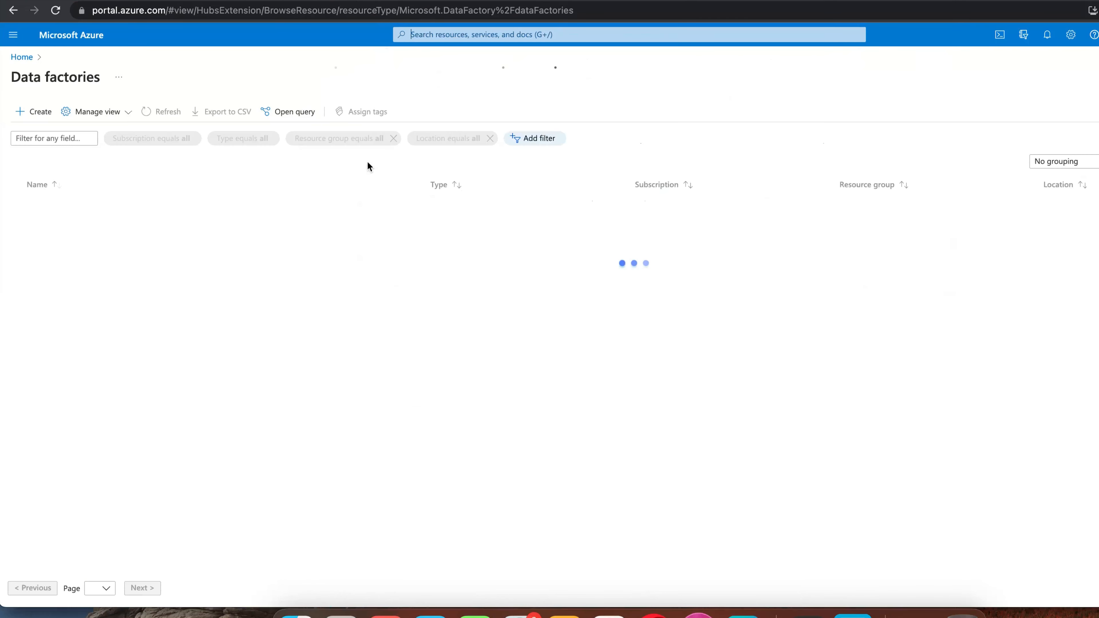
left_click(30, 114)
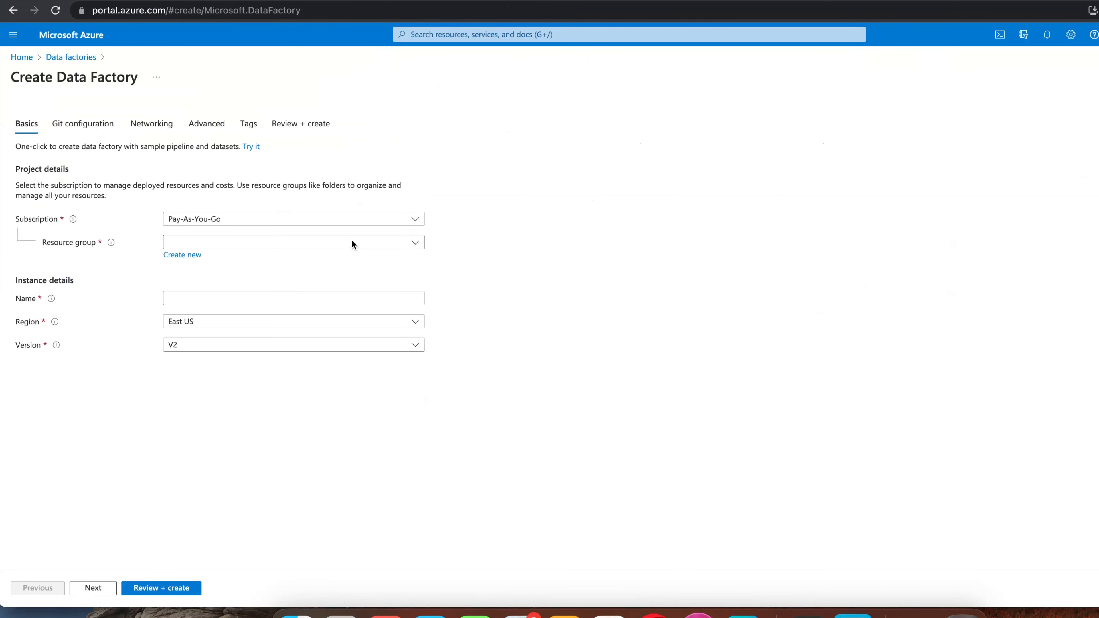
- Create the V2 data factory in resource group rgbatch36de, naming it adfv2tr followed by the person's name
left_click(223, 241)
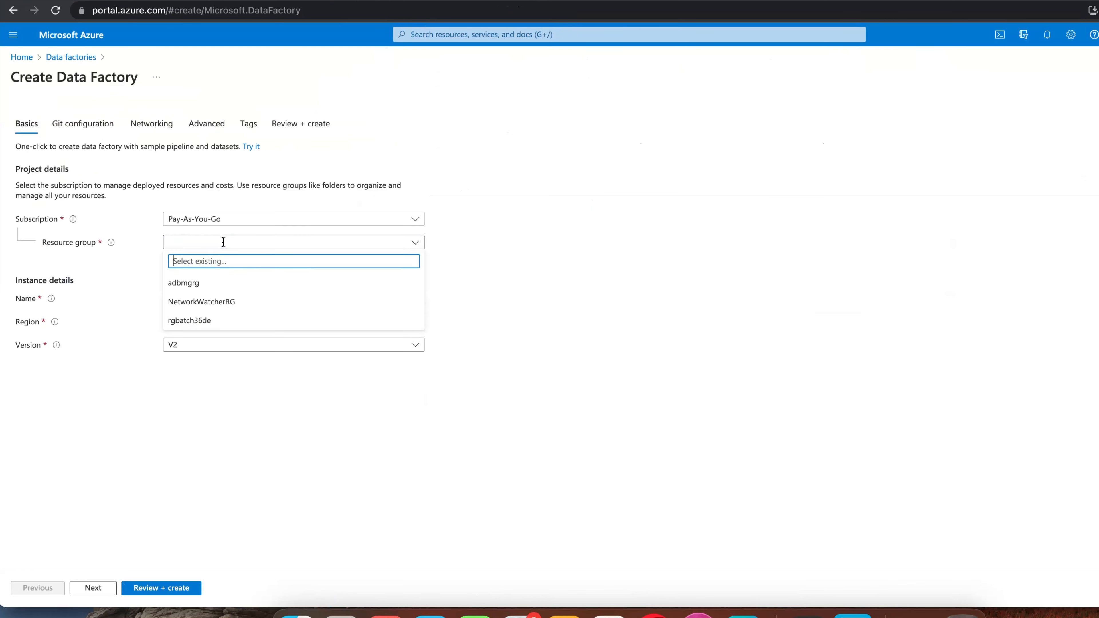
left_click(202, 321)
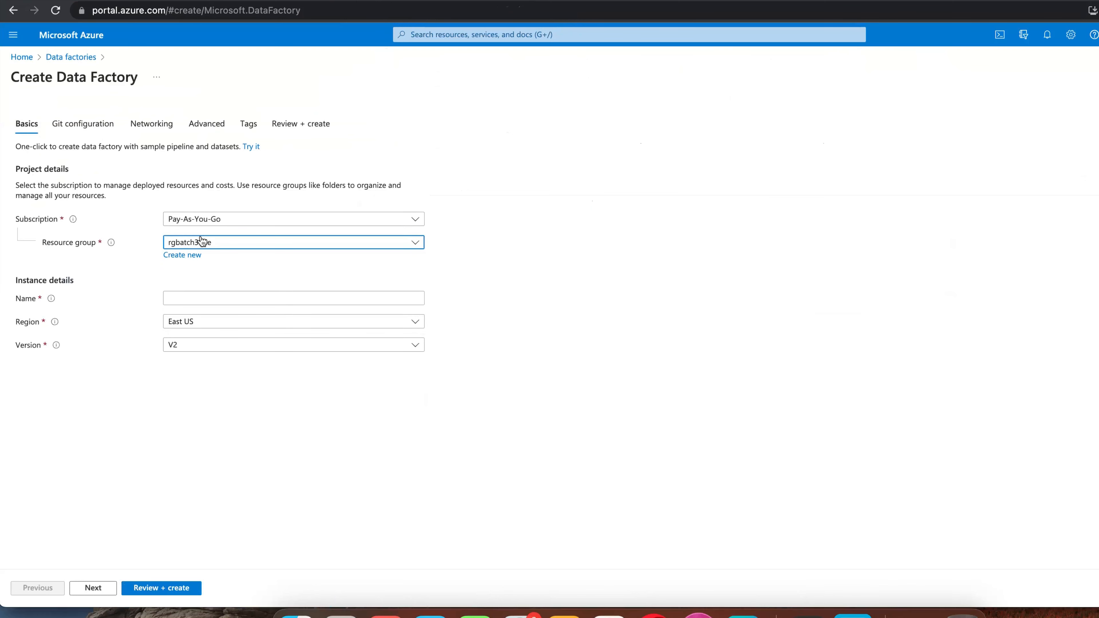
left_click(184, 299)
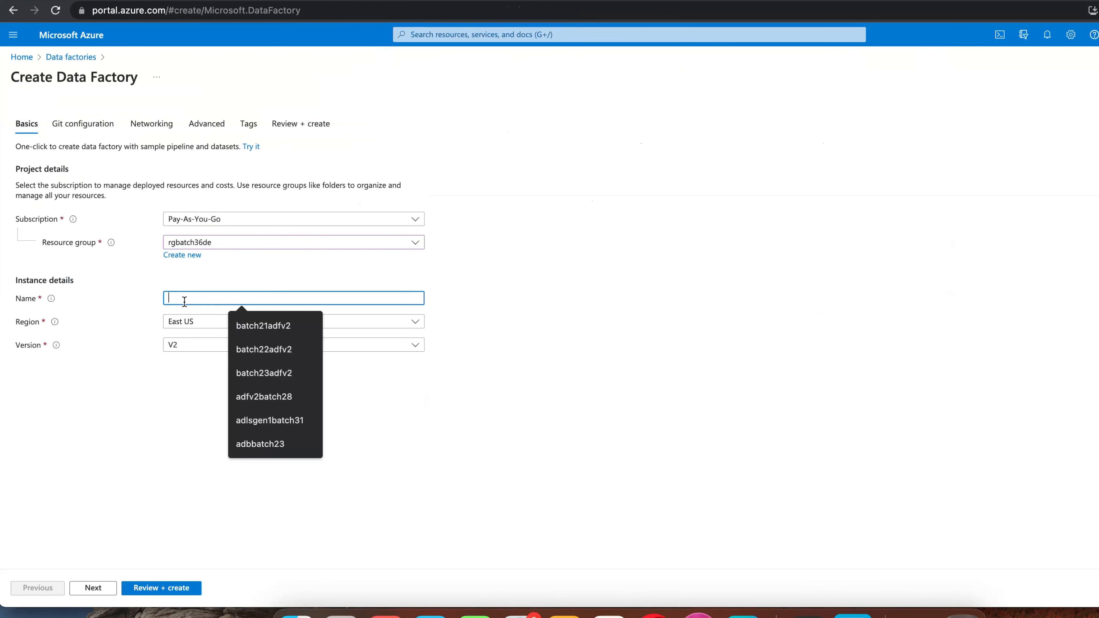
type("adfv2")
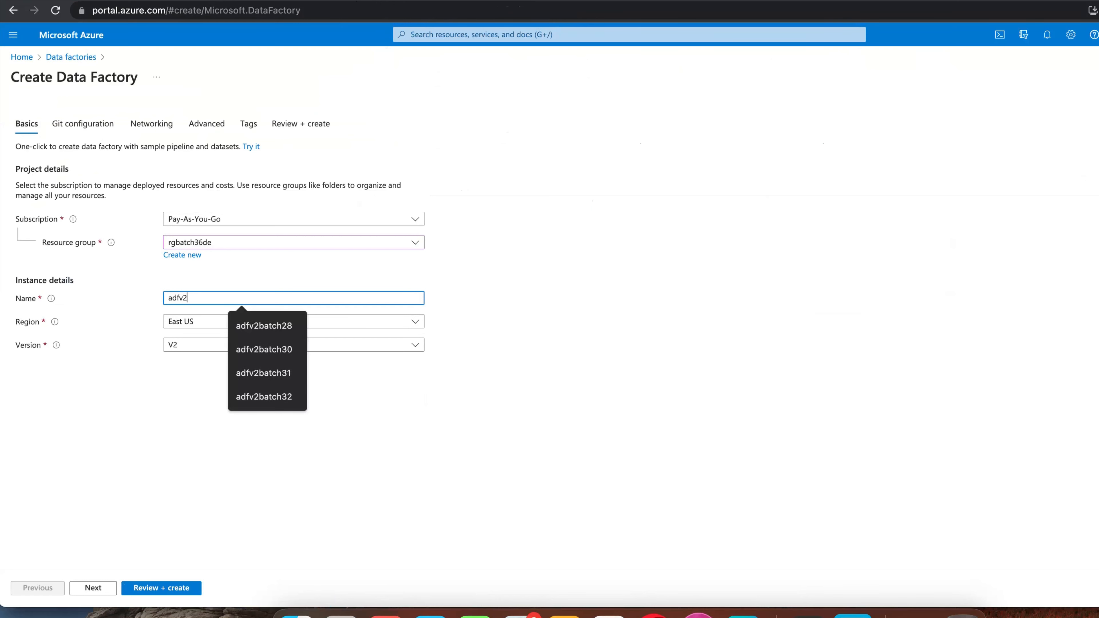
type("trr")
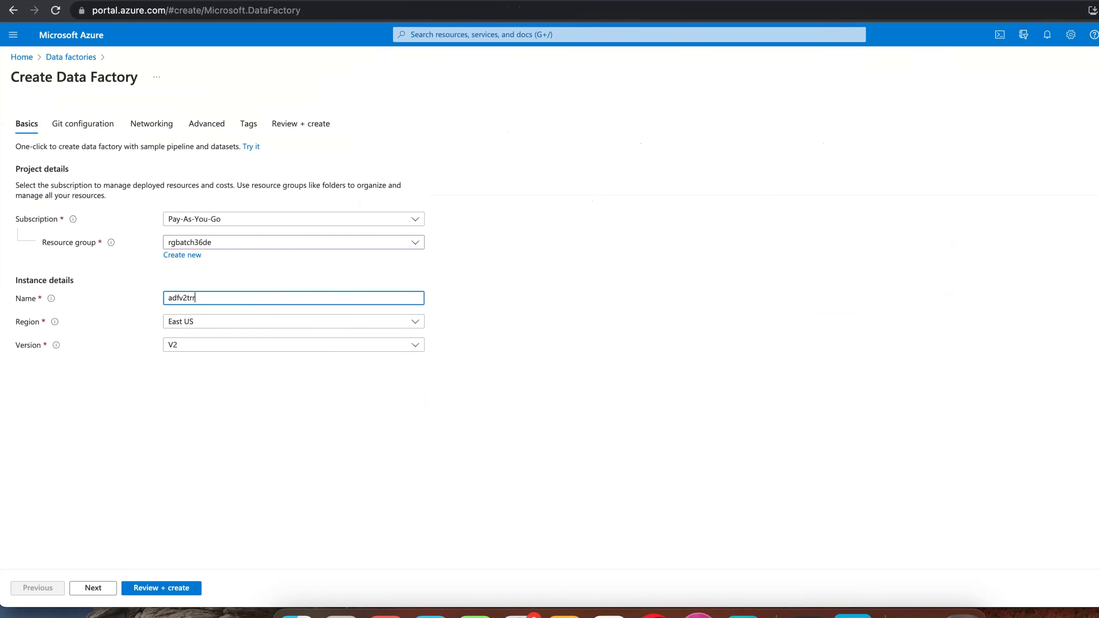
type("aveendra")
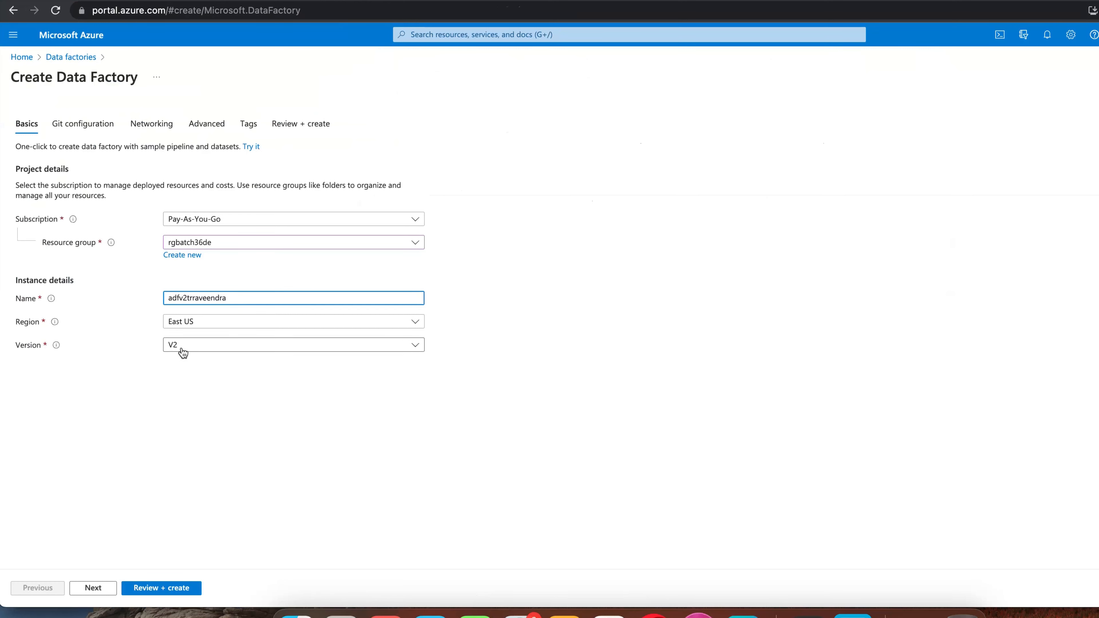
left_click(183, 351)
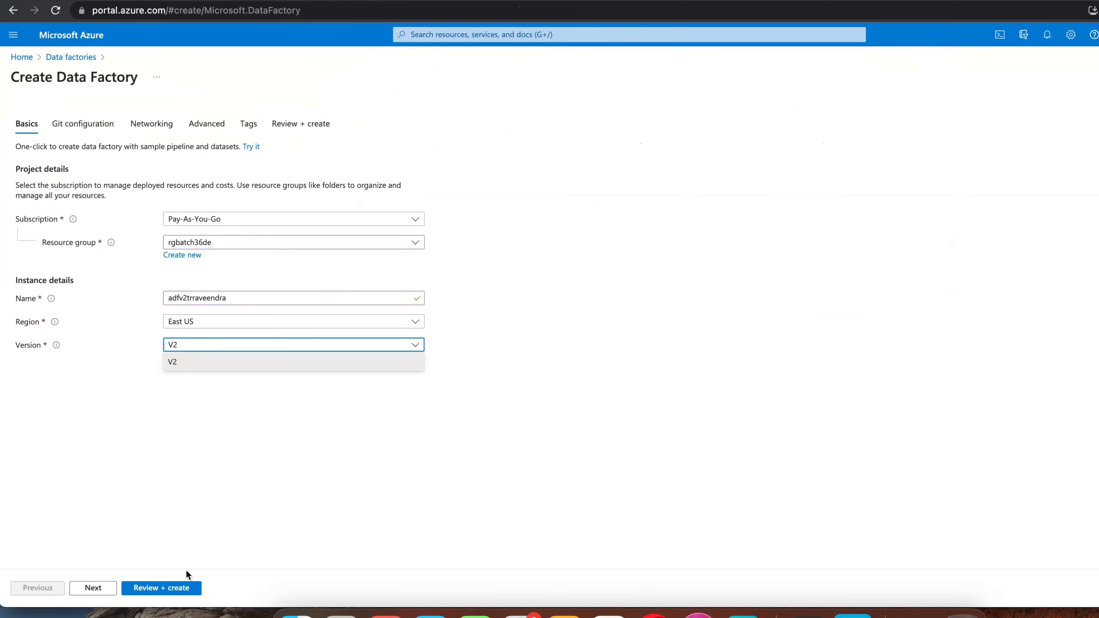
left_click(185, 587)
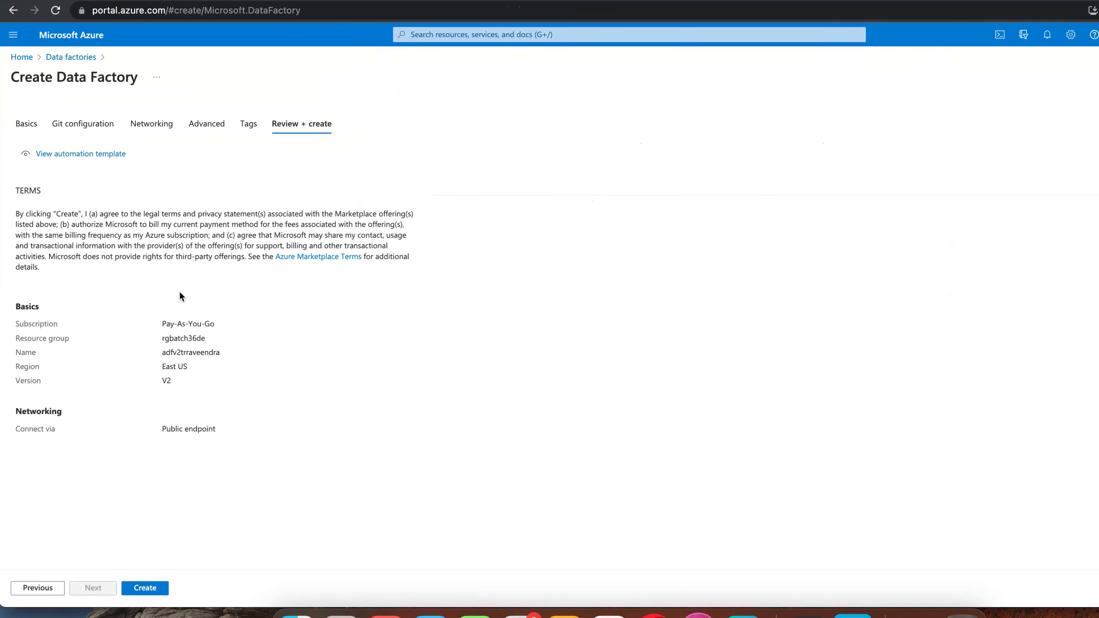
left_click(148, 588)
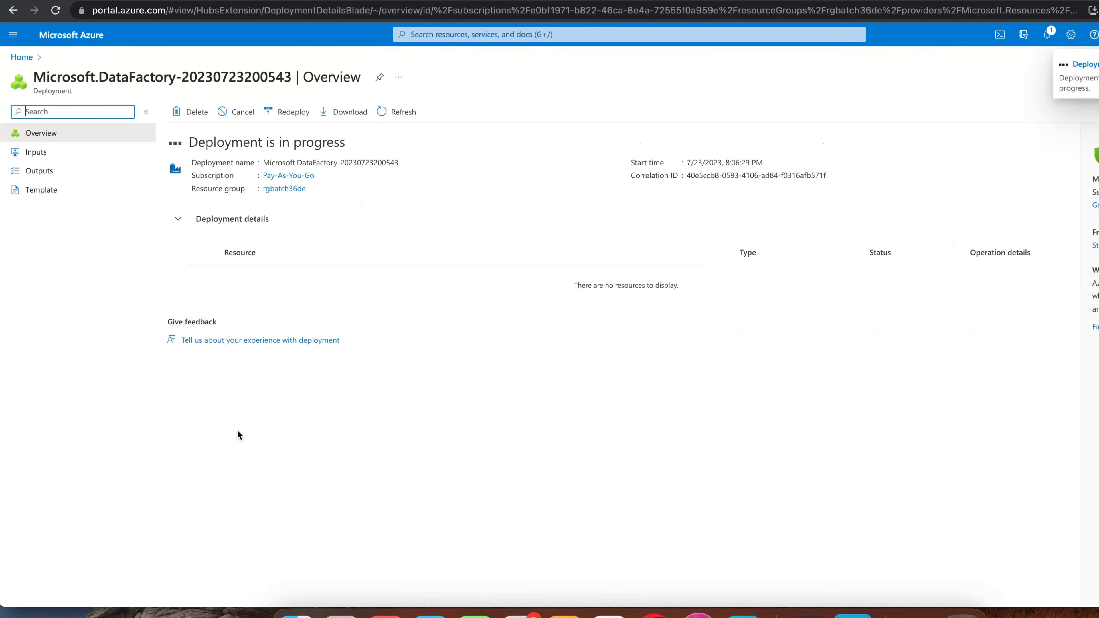
- From the portal home, search for "data lake" and open the Data Lake Storage Gen1 account adlsgen1batch36
left_click(72, 36)
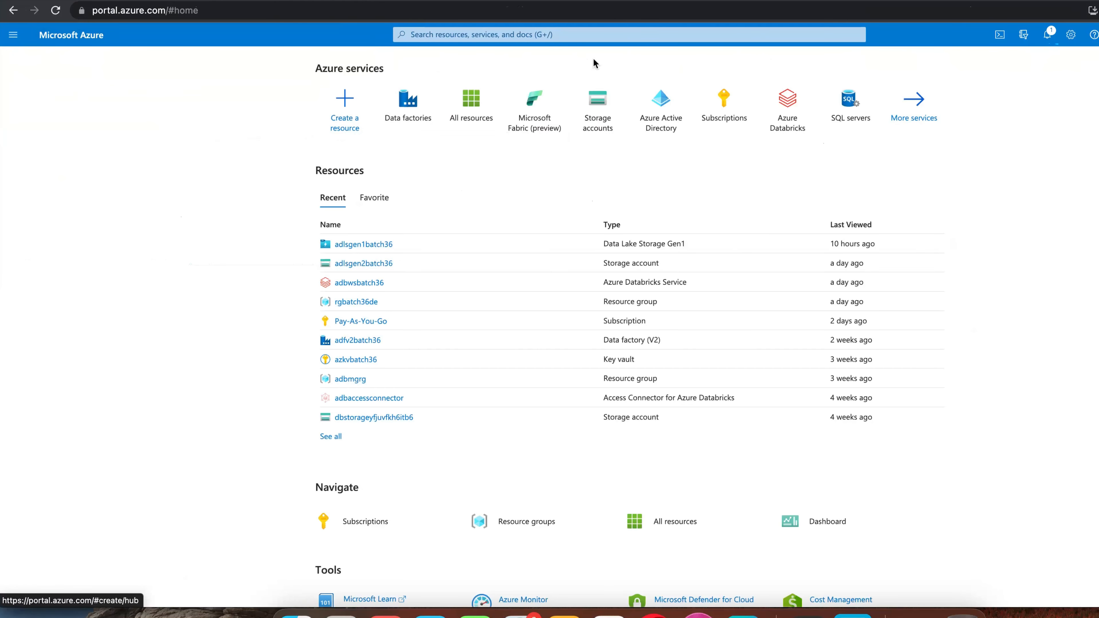
left_click(551, 37)
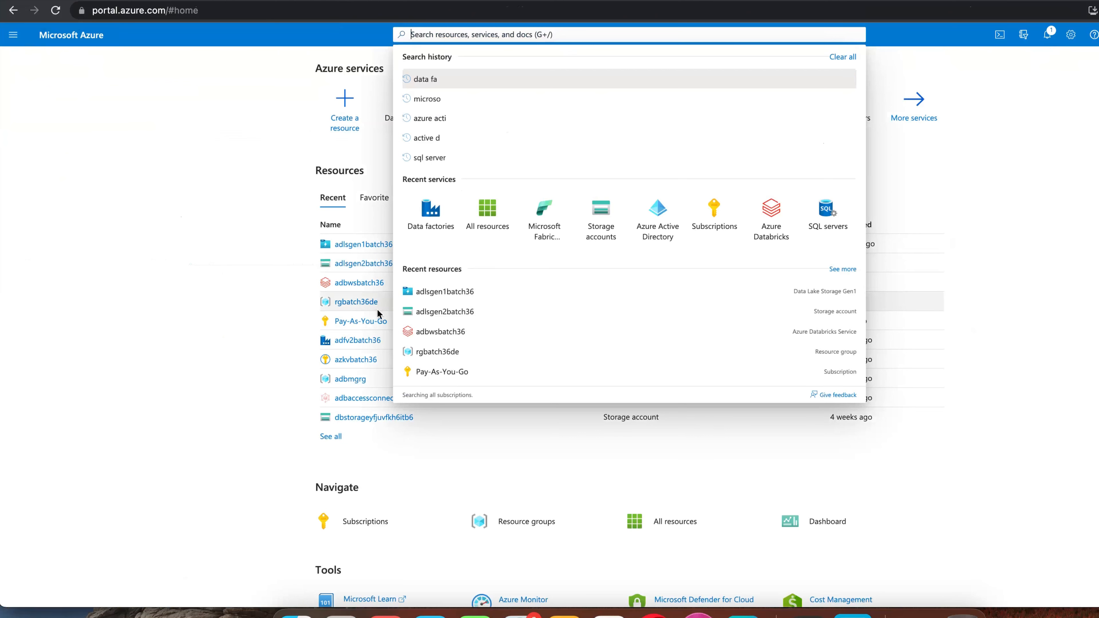
mouse_move(364, 323)
type("data ")
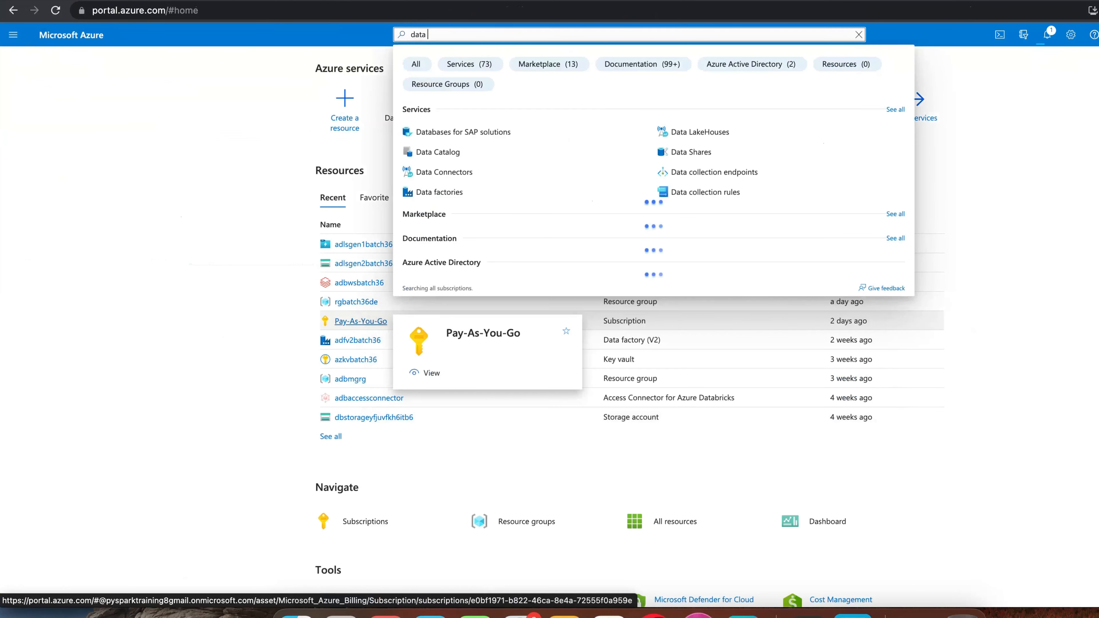
type("lake")
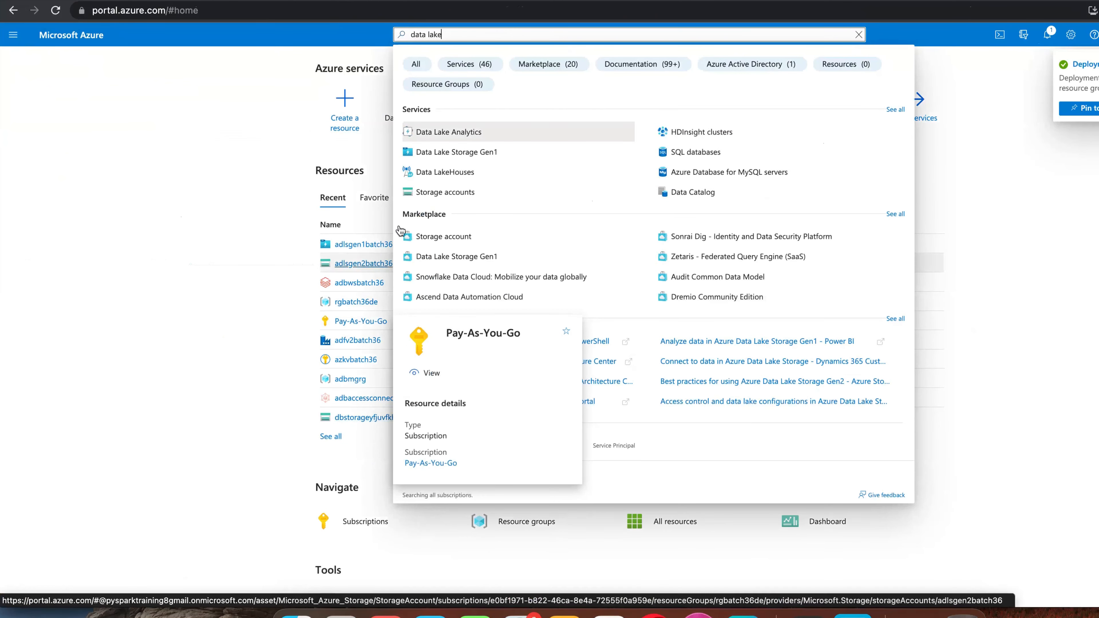
left_click(454, 154)
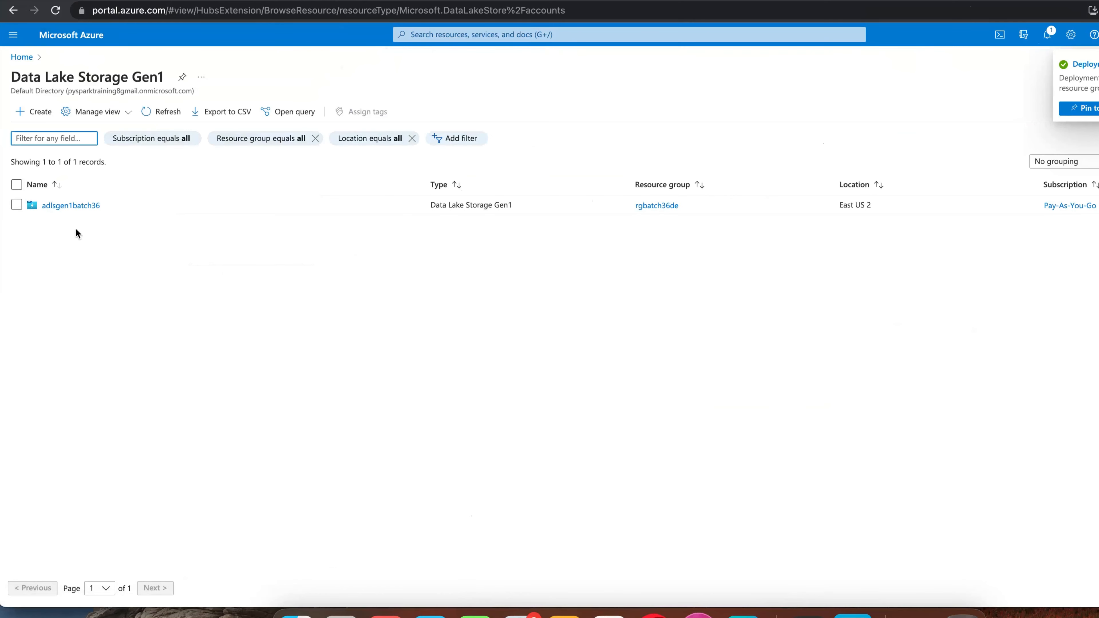
left_click(56, 206)
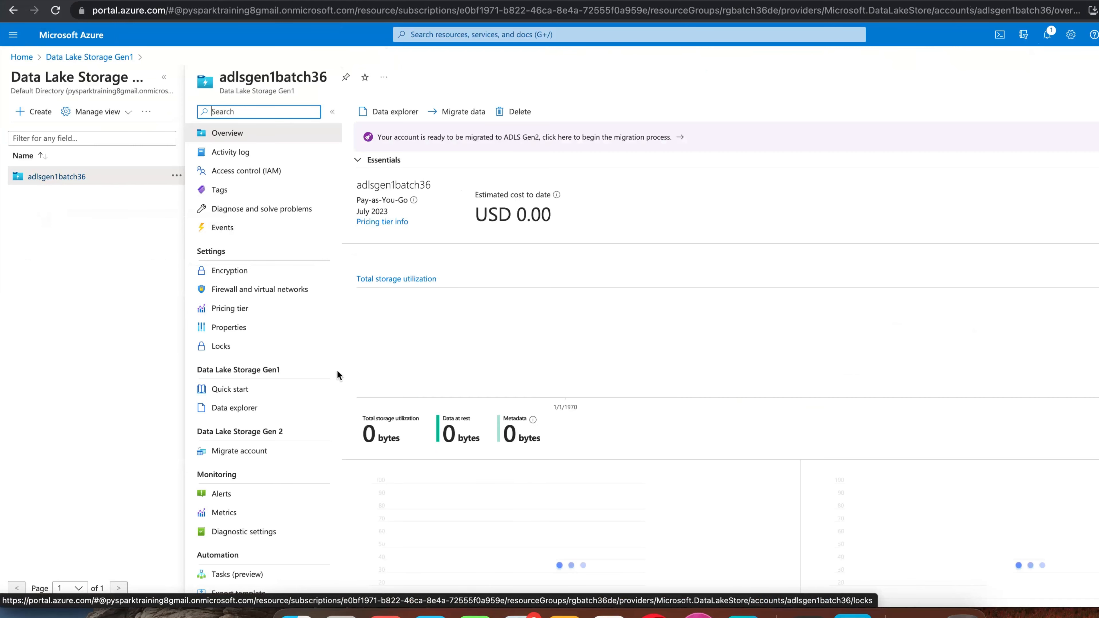
- Browse the Gen1 account's data explorer down to the landing/oracleapps folder
left_click(389, 110)
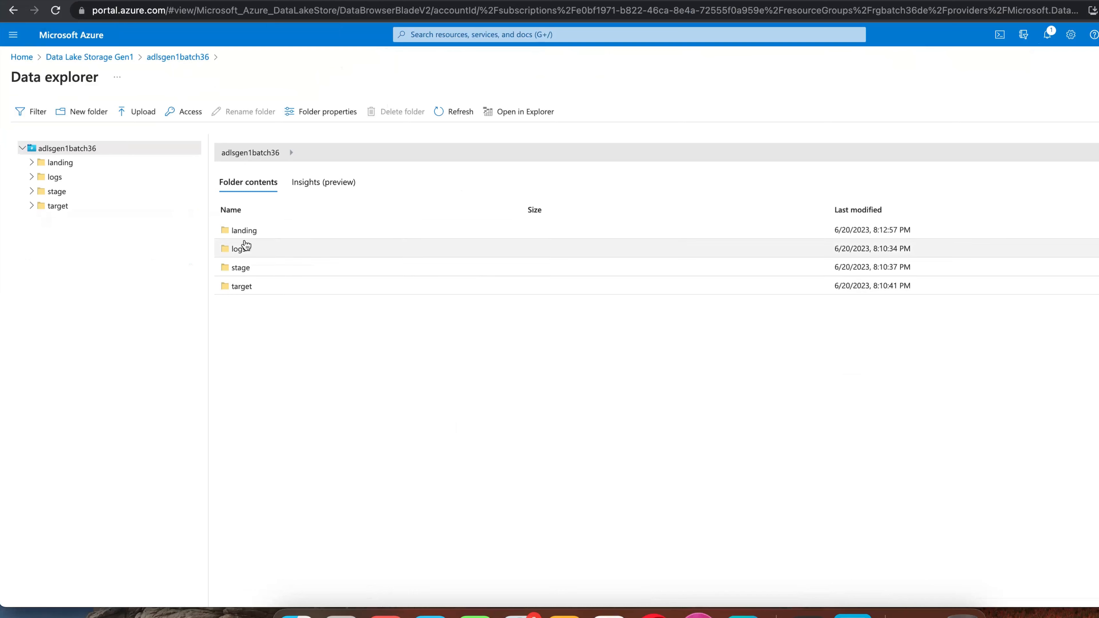
double_click(245, 231)
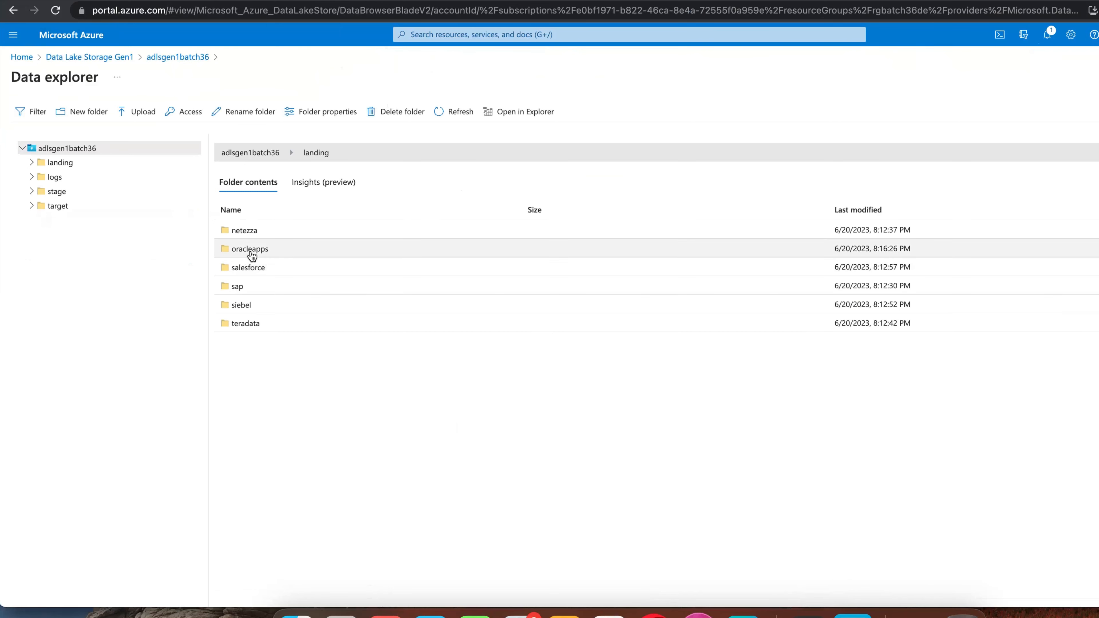
double_click(249, 250)
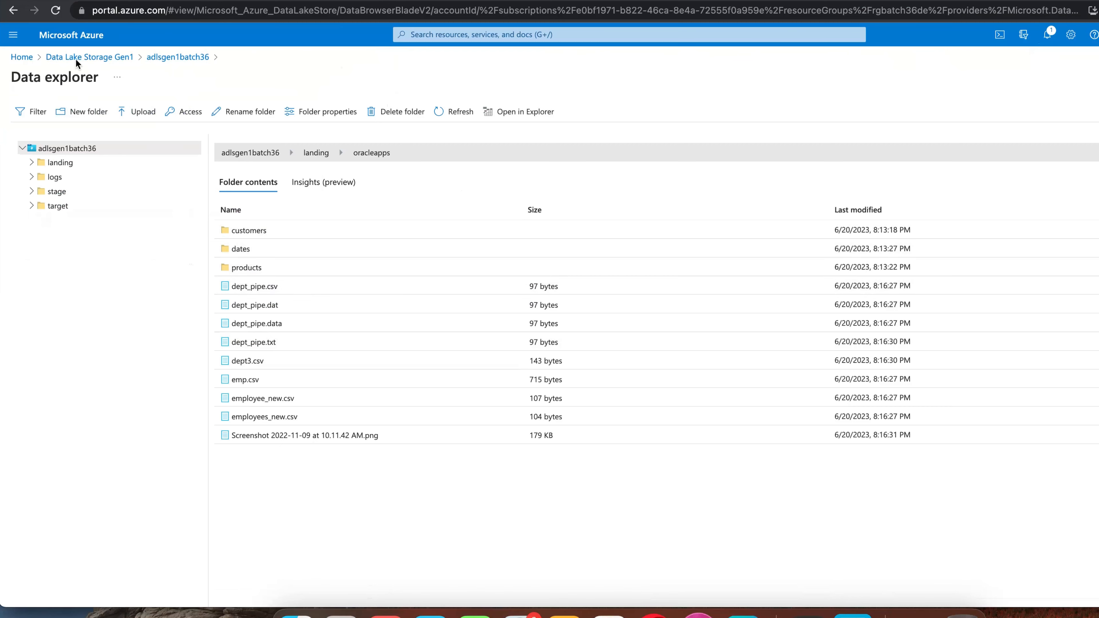
- Open the storage account adlsgen2batch36 and browse its datalake container to the raw folder
left_click(73, 39)
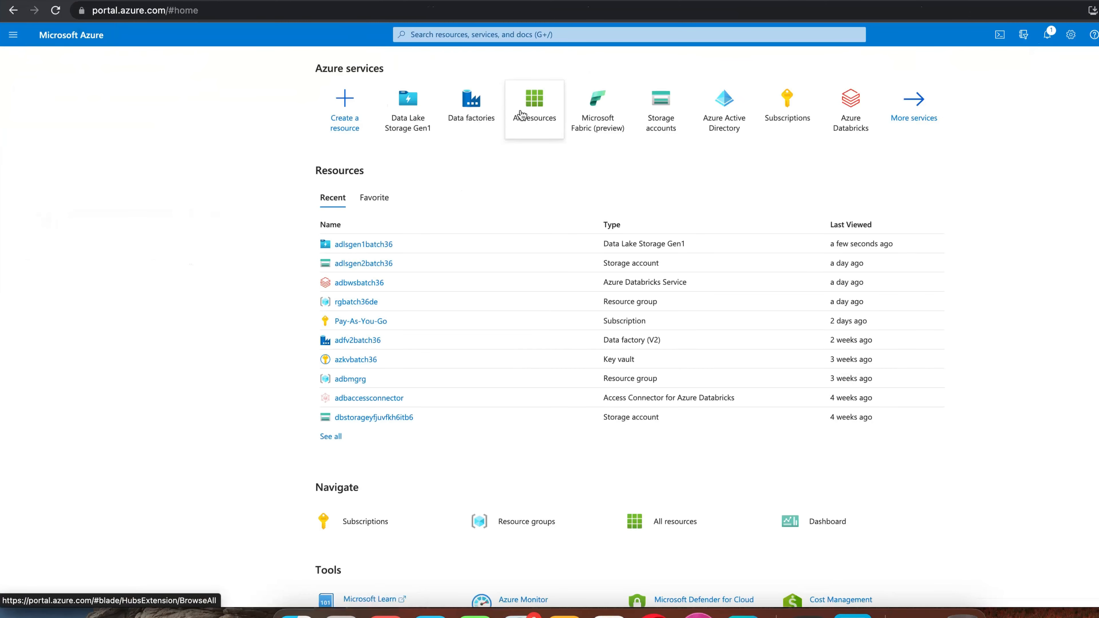
left_click(647, 114)
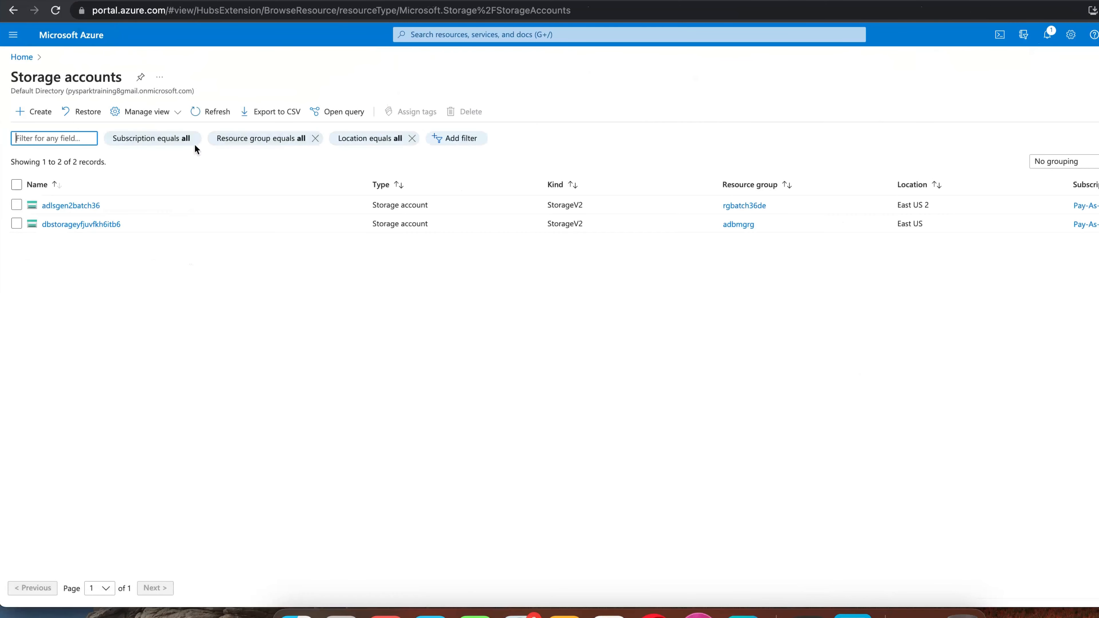
triple_click(49, 79)
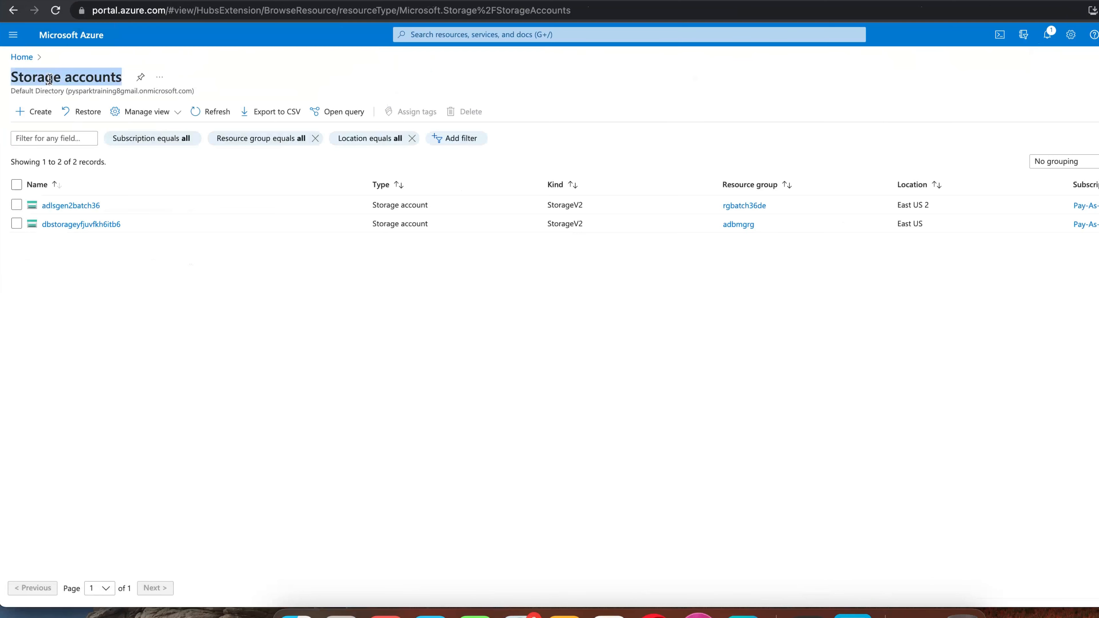
left_click(61, 206)
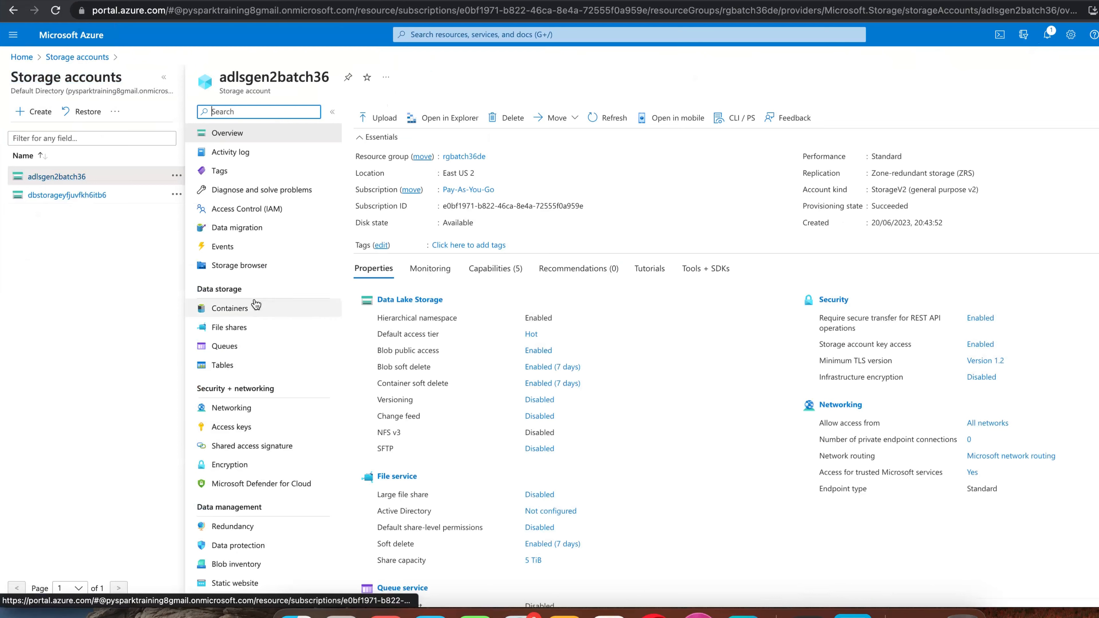
left_click(242, 307)
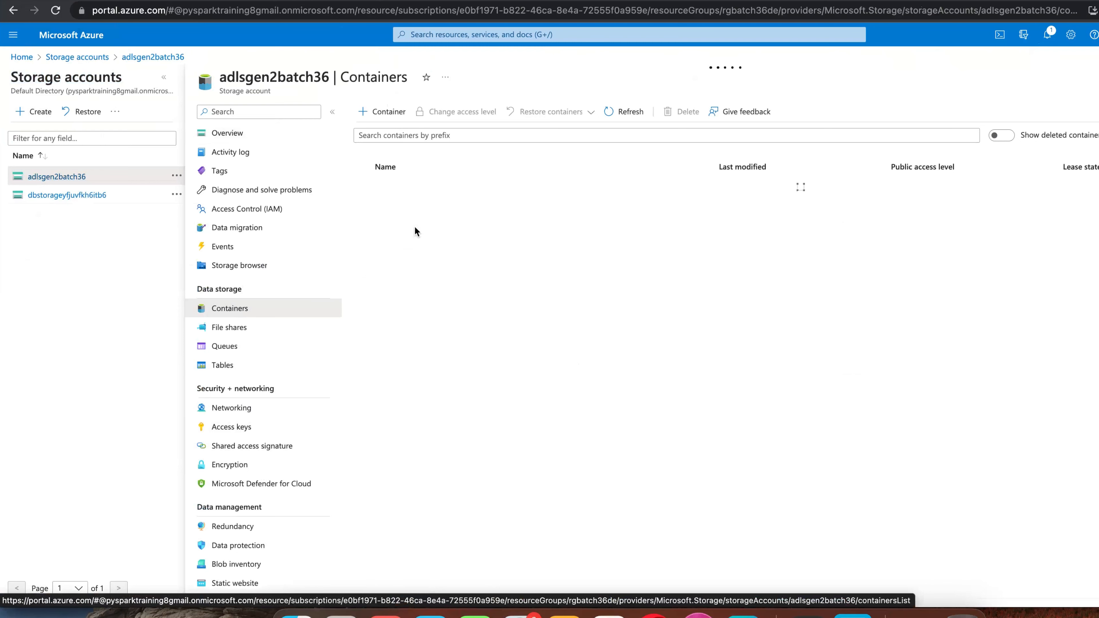
left_click(410, 207)
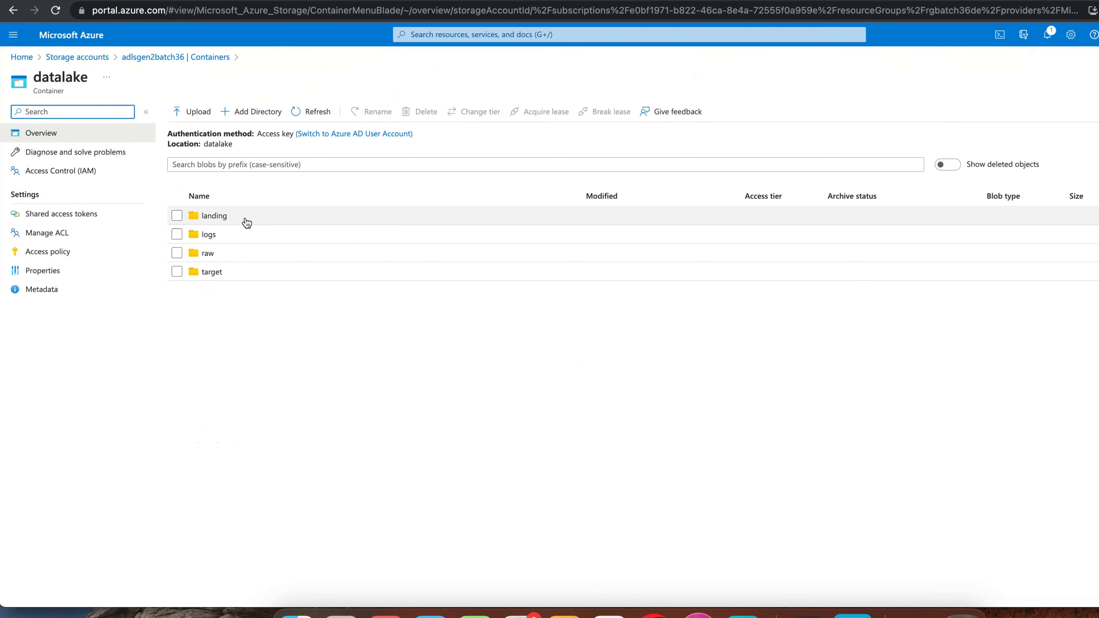
left_click(227, 254)
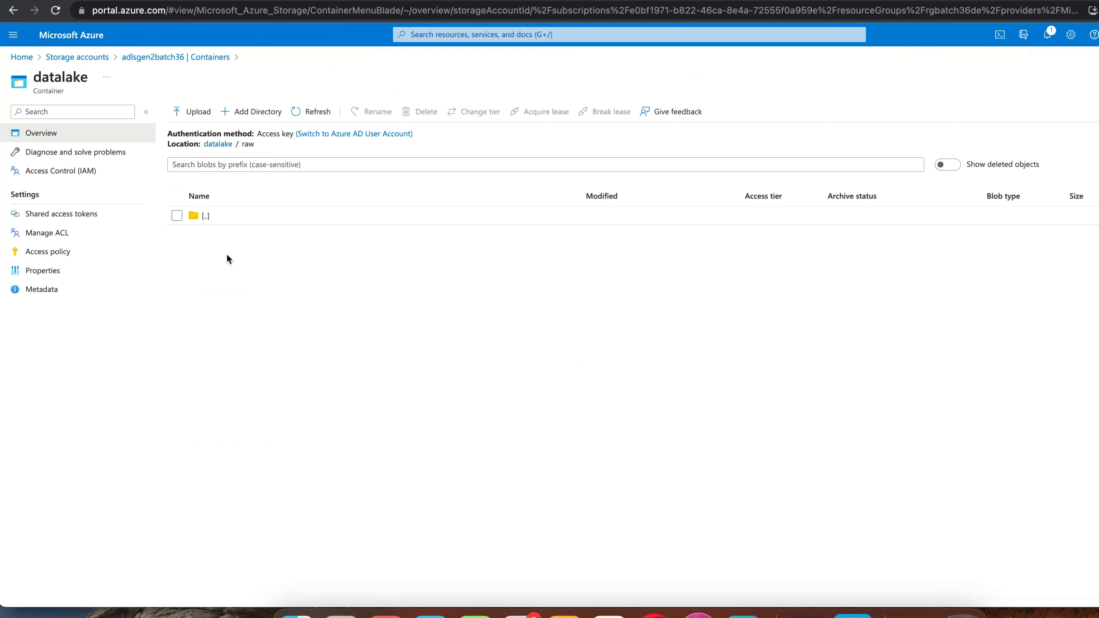
- Return to the Data factories list, open the newly created data factory and launch Azure Data Factory Studio
left_click(77, 38)
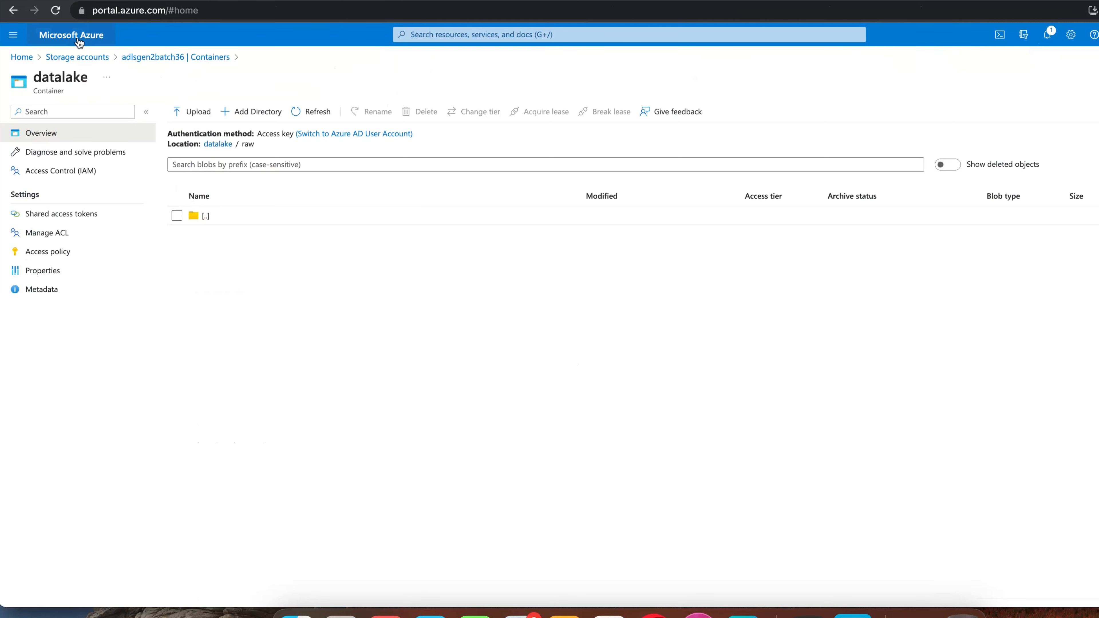
left_click(526, 134)
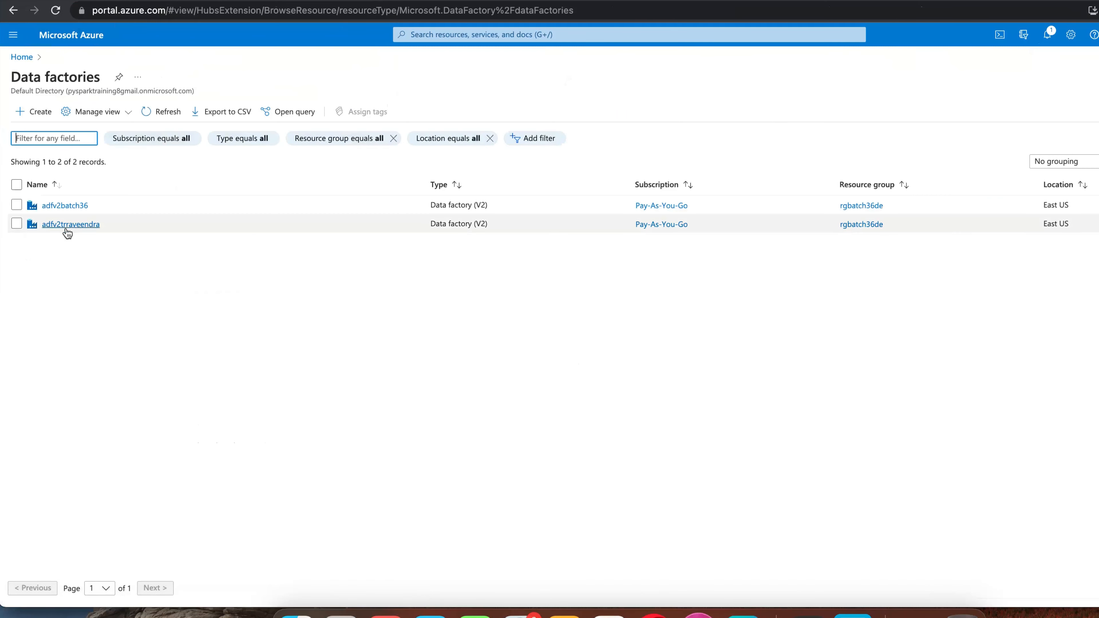
left_click(66, 227)
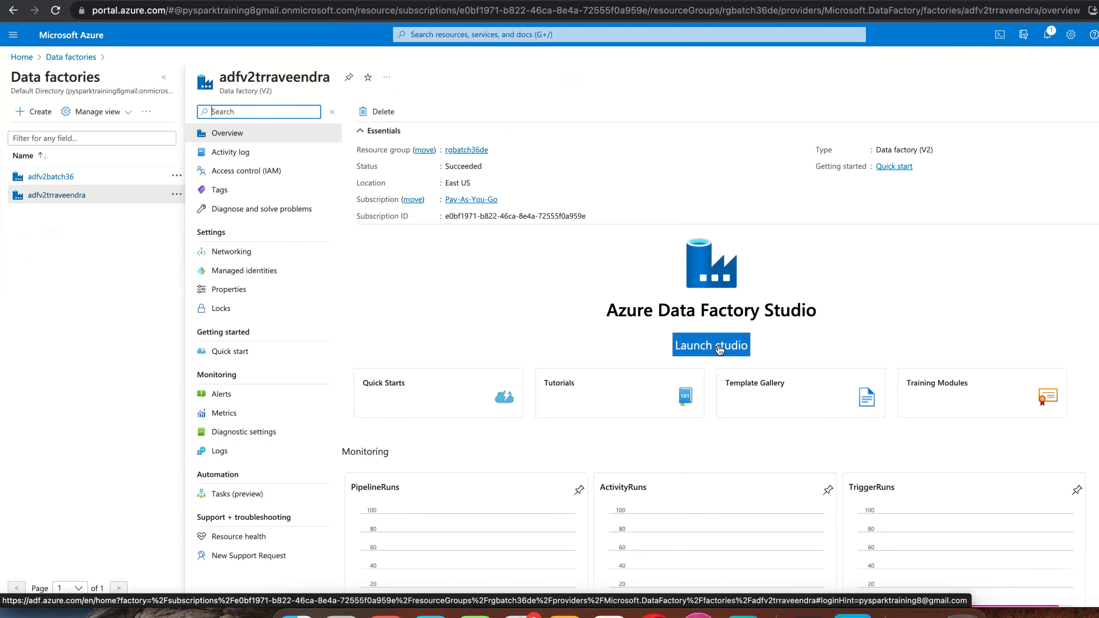
left_click(720, 349)
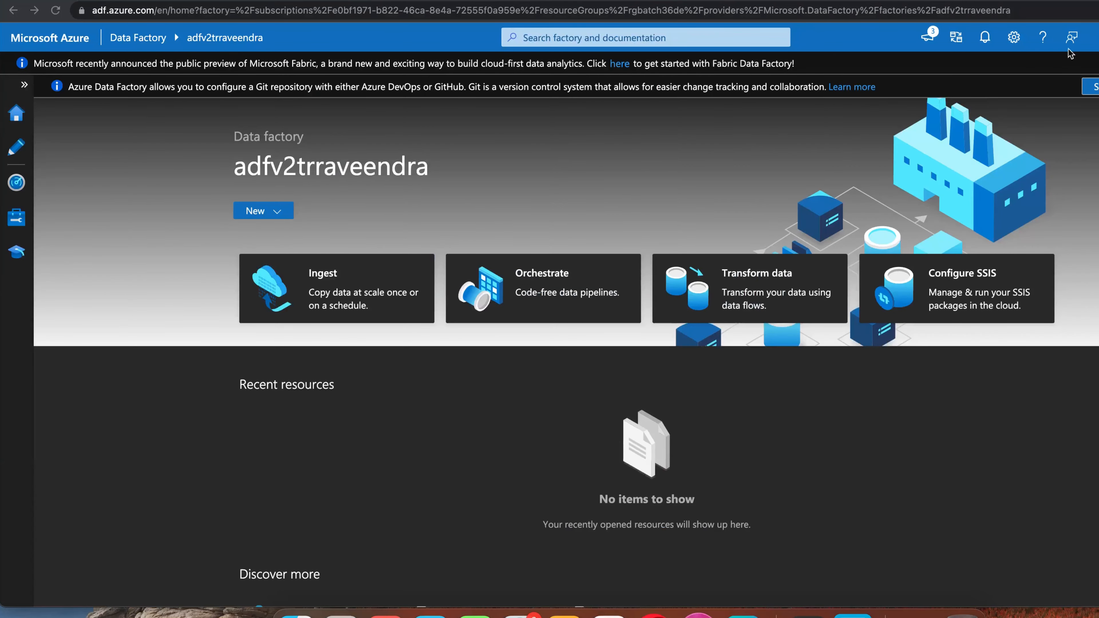
- Switch the Data Factory Studio theme to Azure in the settings and apply it
left_click(1015, 38)
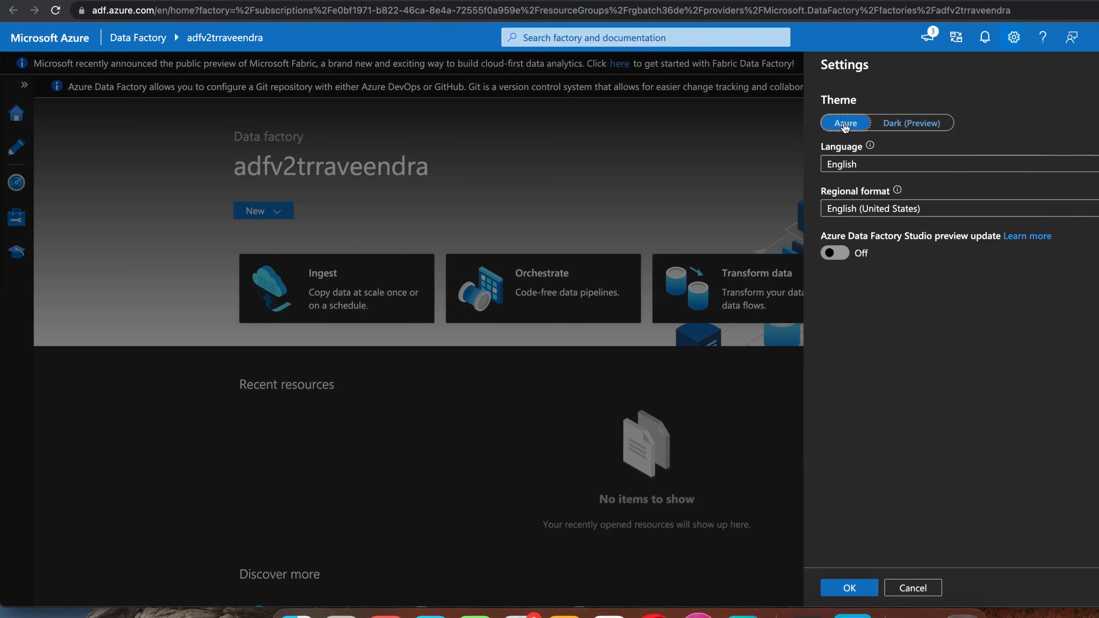
left_click(845, 125)
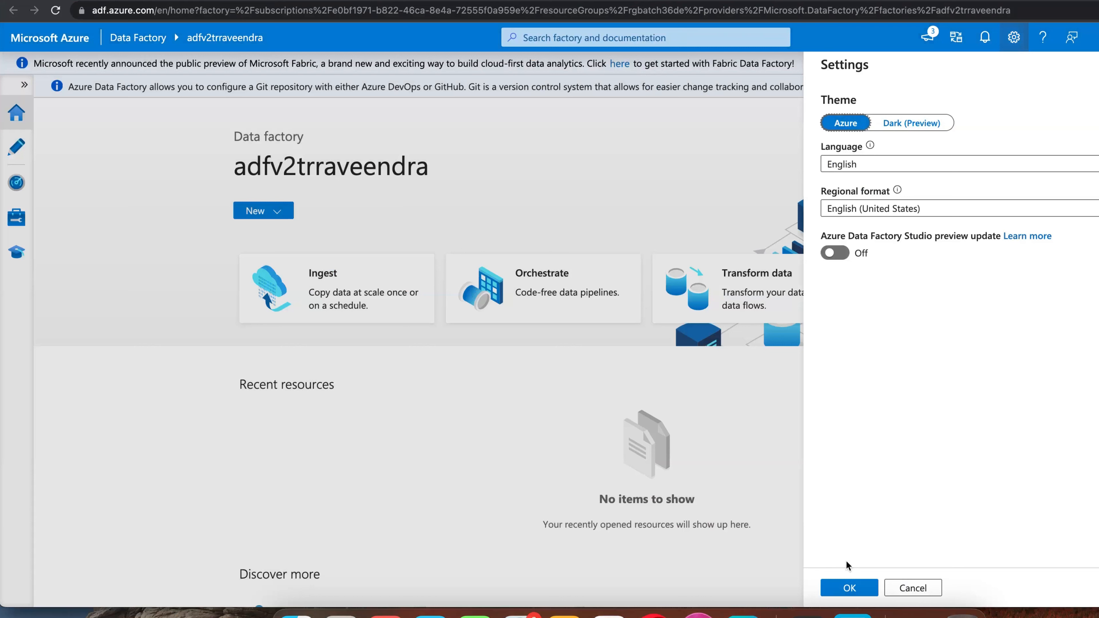
left_click(853, 593)
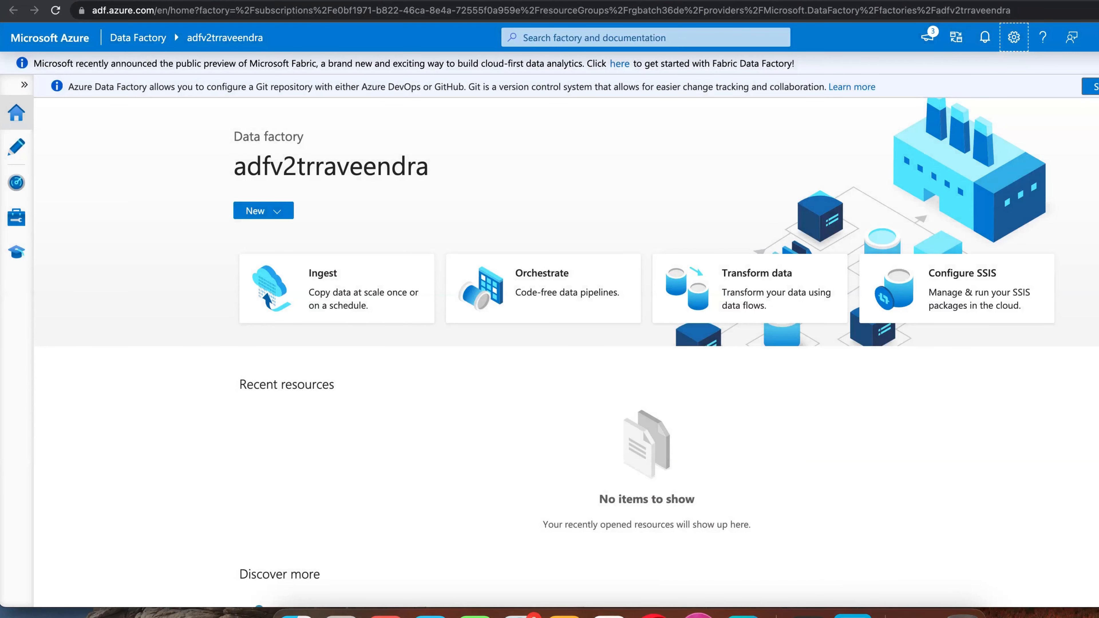
- Dismiss the Microsoft Fabric and Git repository banners and expand the Studio's collapsed navigation pane
left_click(1098, 63)
left_click(1098, 63)
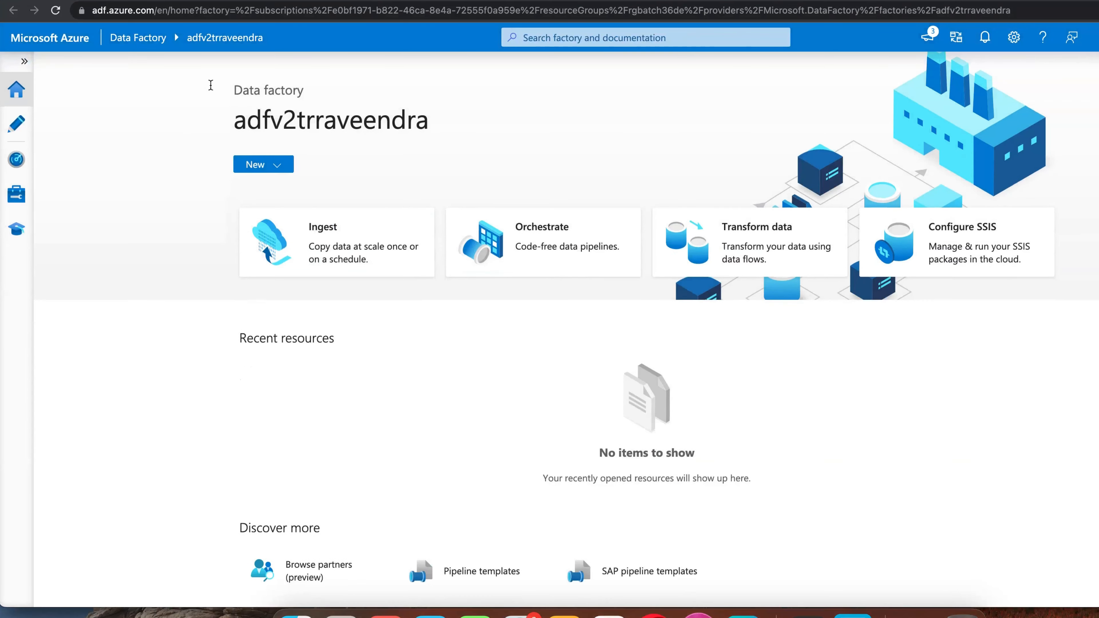
left_click(24, 64)
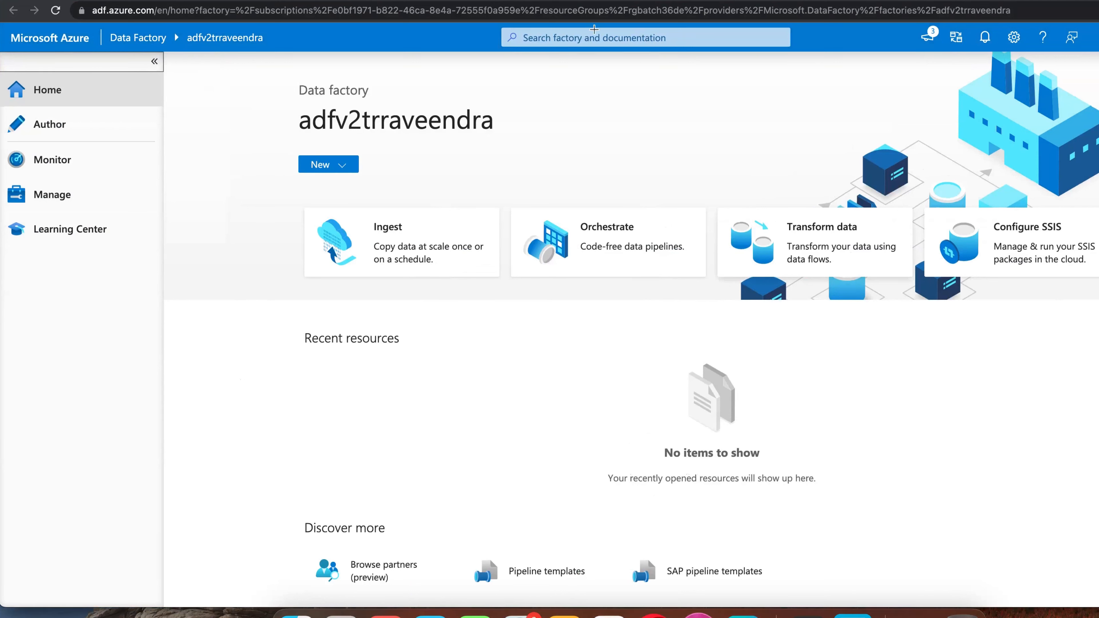
mouse_move(594, 29)
left_mouse_down()
mouse_move(474, 43)
mouse_move(541, 62)
mouse_move(701, 53)
mouse_move(673, 34)
mouse_move(581, 29)
left_mouse_up()
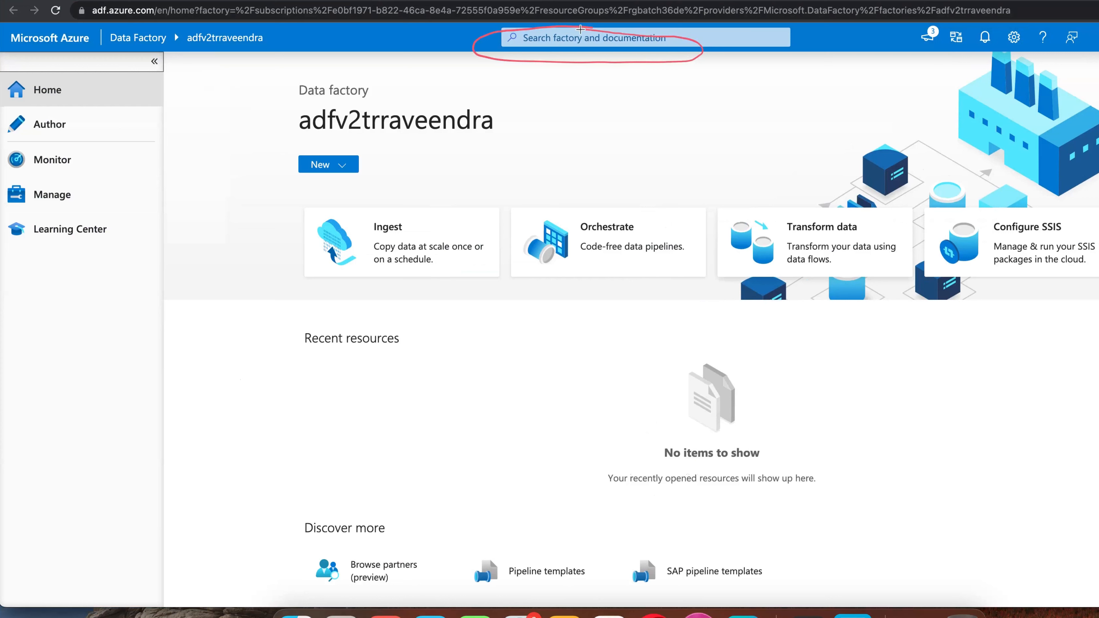
left_click_drag(741, 42, 764, 37)
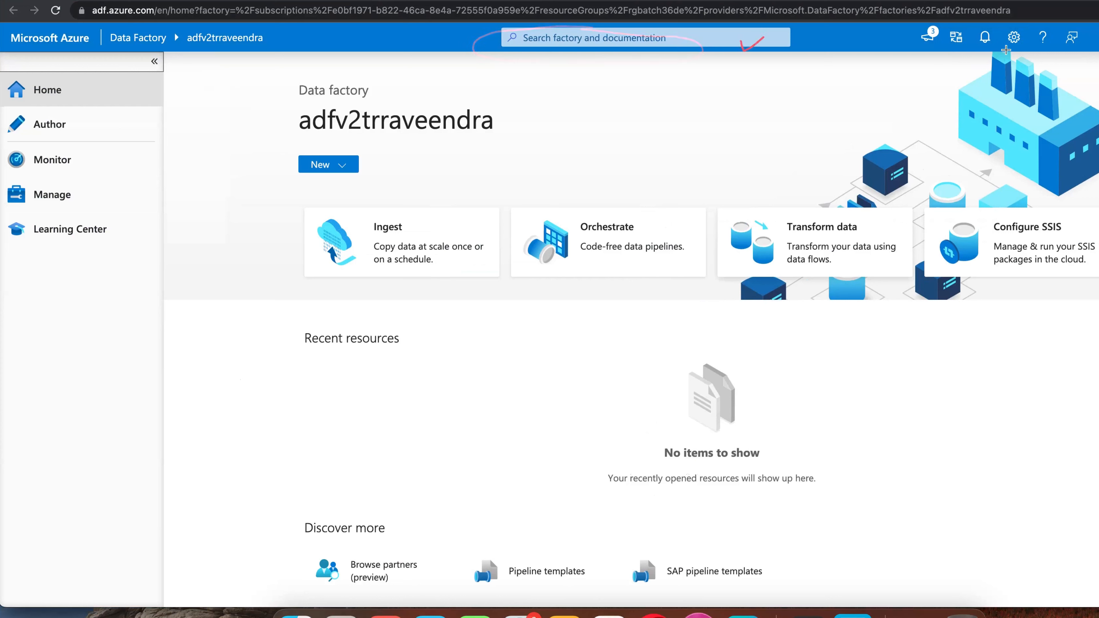
mouse_move(1009, 27)
left_mouse_down()
mouse_move(1017, 55)
mouse_move(1035, 35)
mouse_move(1009, 25)
left_mouse_up()
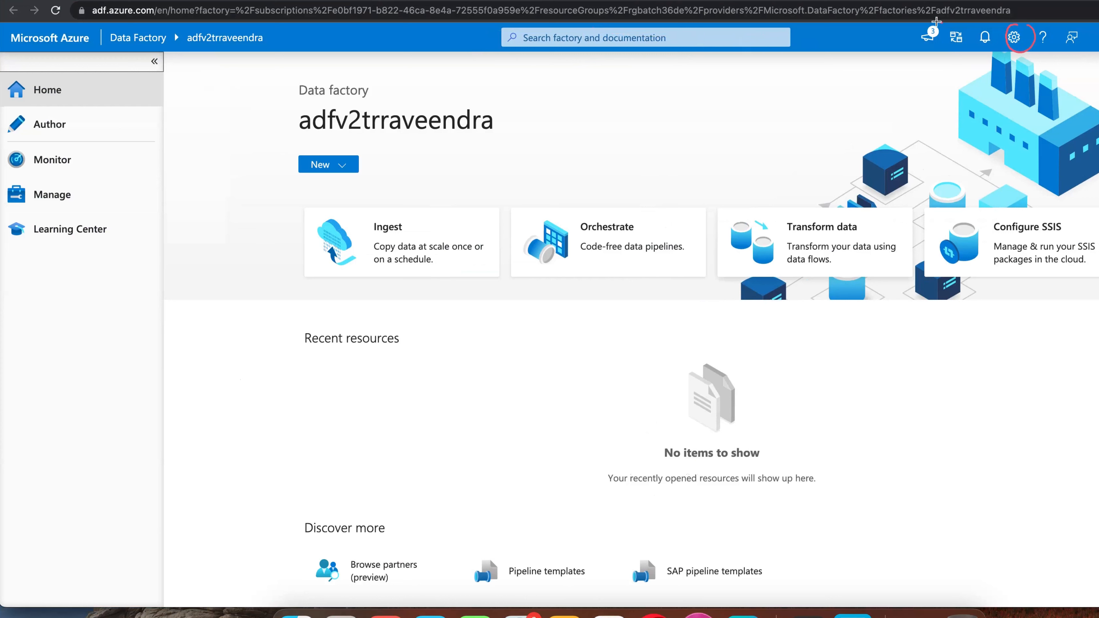
mouse_move(935, 20)
left_mouse_down()
mouse_move(906, 36)
mouse_move(943, 46)
mouse_move(947, 23)
mouse_move(962, 23)
mouse_move(946, 39)
mouse_move(968, 54)
mouse_move(972, 30)
left_mouse_up()
left_click_drag(1098, 27, 1098, 44)
left_click_drag(71, 123, 115, 99)
left_click_drag(79, 160, 111, 147)
left_click_drag(88, 158, 140, 136)
left_click_drag(81, 196, 125, 171)
mouse_move(65, 212)
left_mouse_down()
mouse_move(15, 214)
mouse_move(3, 234)
mouse_move(43, 253)
mouse_move(118, 233)
mouse_move(123, 219)
mouse_move(60, 212)
left_mouse_up()
left_click_drag(90, 122, 117, 111)
left_click_drag(84, 160, 107, 149)
left_click_drag(82, 194, 125, 175)
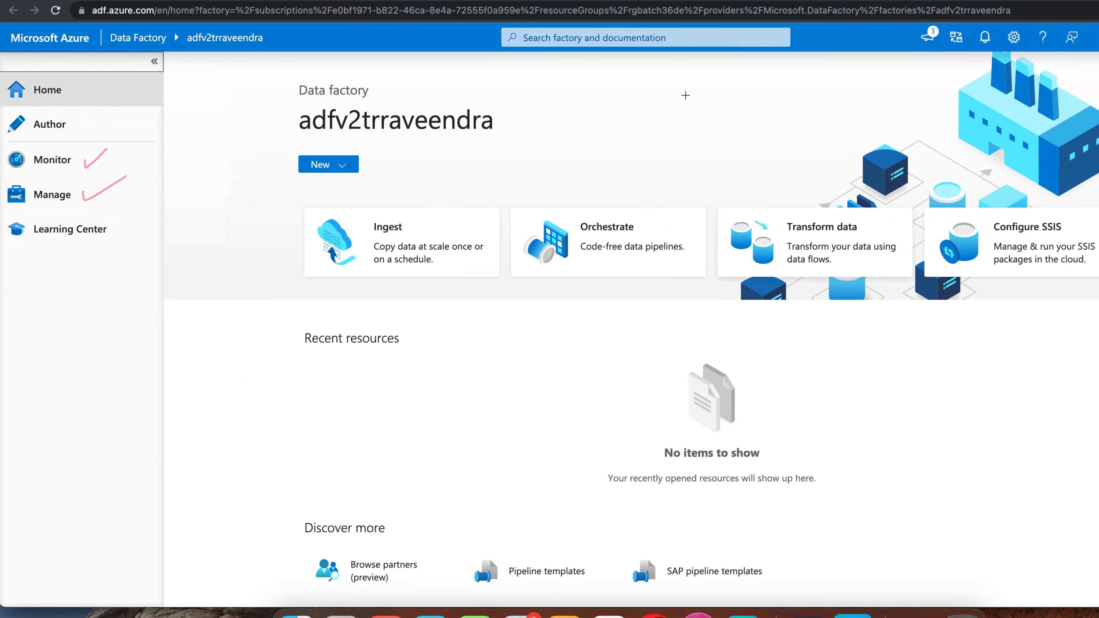
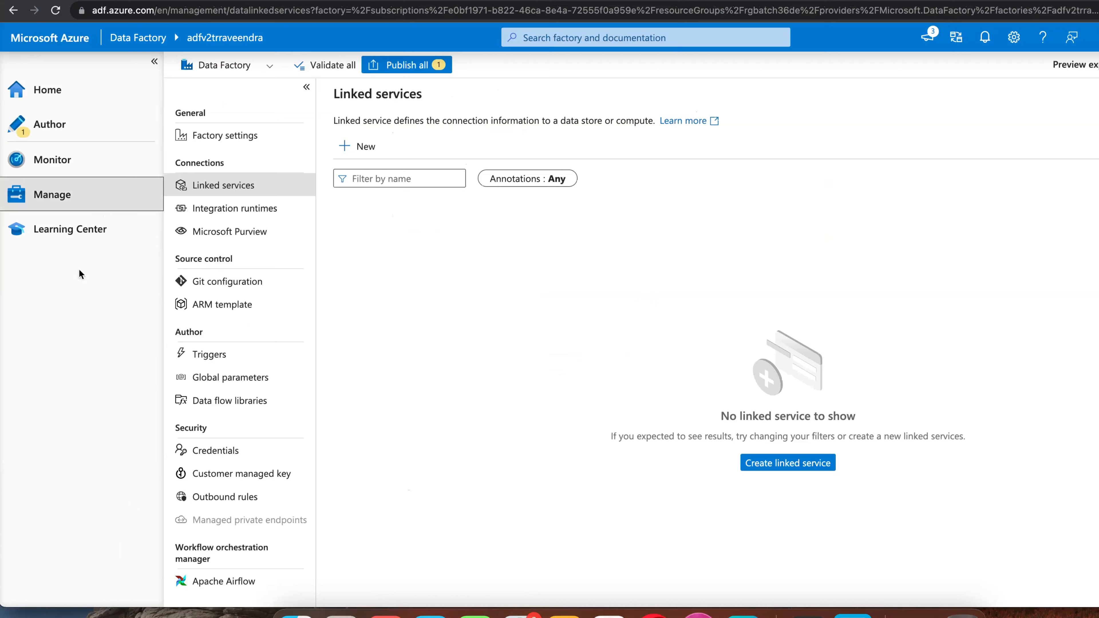
mouse_move(60, 178)
left_mouse_down()
mouse_move(48, 178)
mouse_move(37, 213)
mouse_move(83, 186)
left_mouse_up()
mouse_move(236, 169)
left_mouse_down()
mouse_move(167, 180)
mouse_move(184, 195)
mouse_move(254, 182)
left_mouse_up()
mouse_move(366, 131)
left_mouse_down()
mouse_move(347, 131)
mouse_move(331, 161)
mouse_move(376, 136)
mouse_move(415, 152)
mouse_move(463, 126)
left_mouse_up()
- Start a new linked service, browse the data stores and choose Azure Data Lake Storage Gen1 from the Azure category
left_click(358, 149)
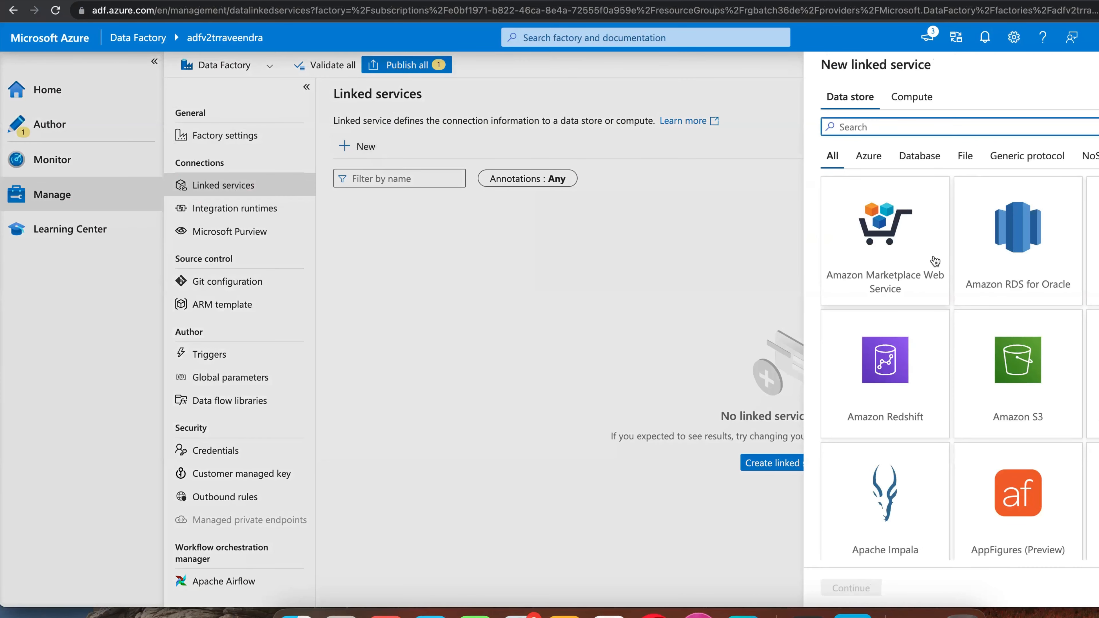
scroll(934, 282, "down", 15)
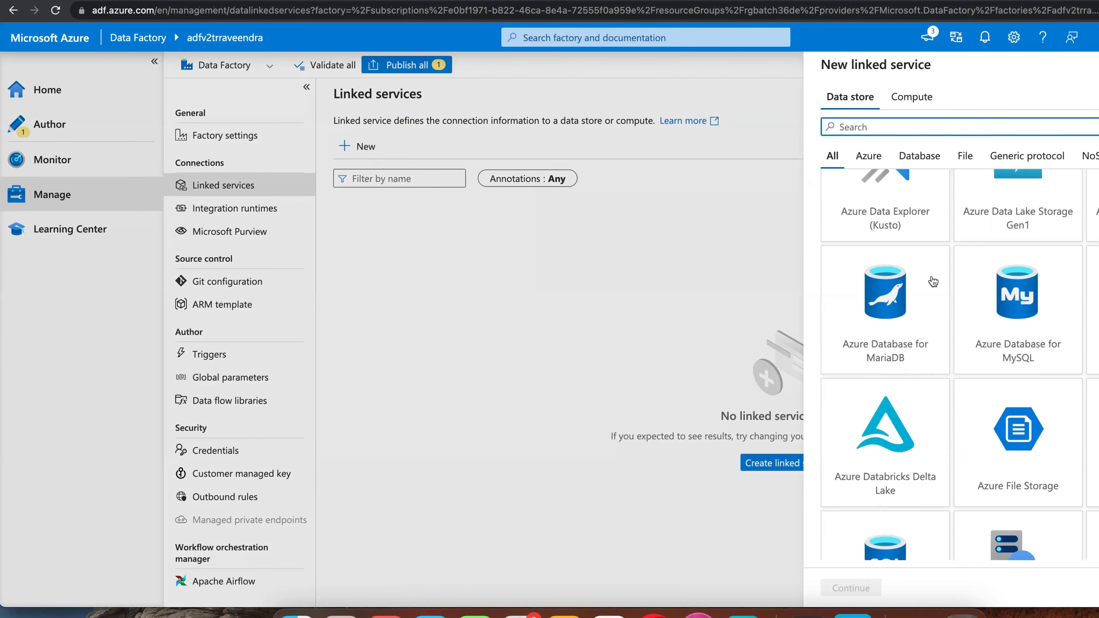
scroll(934, 281, "down", 20)
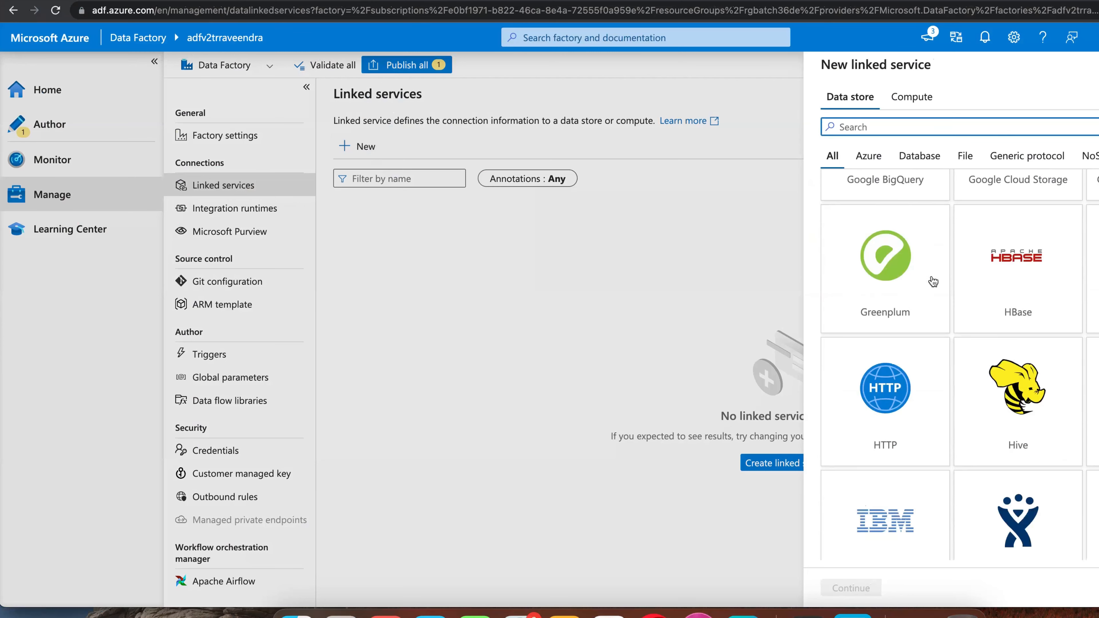
scroll(934, 281, "down", 20)
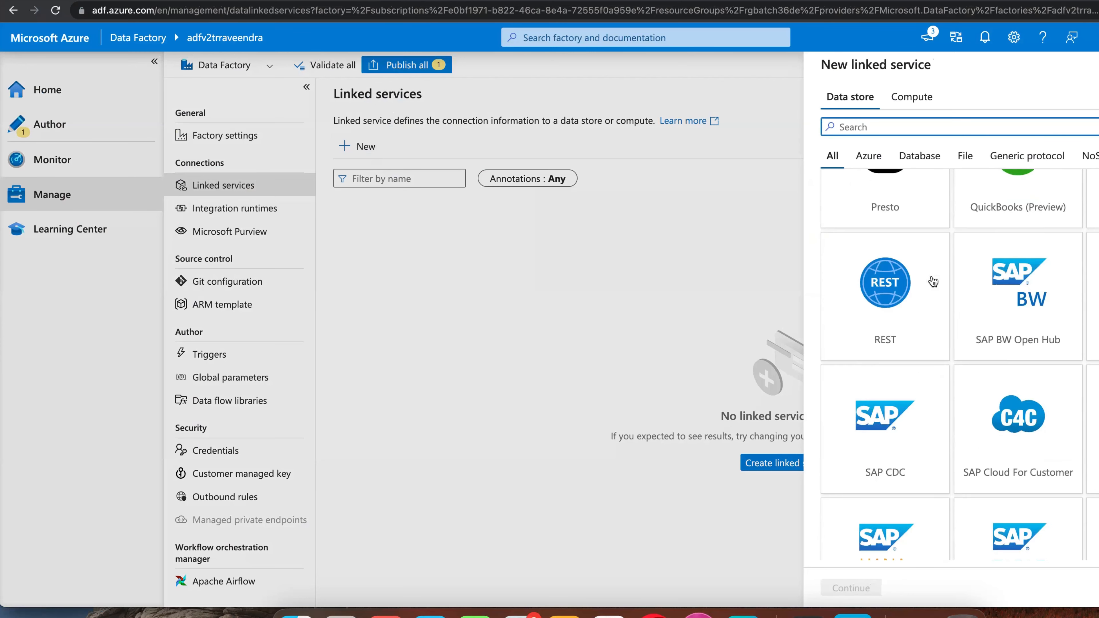
scroll(934, 282, "down", 6)
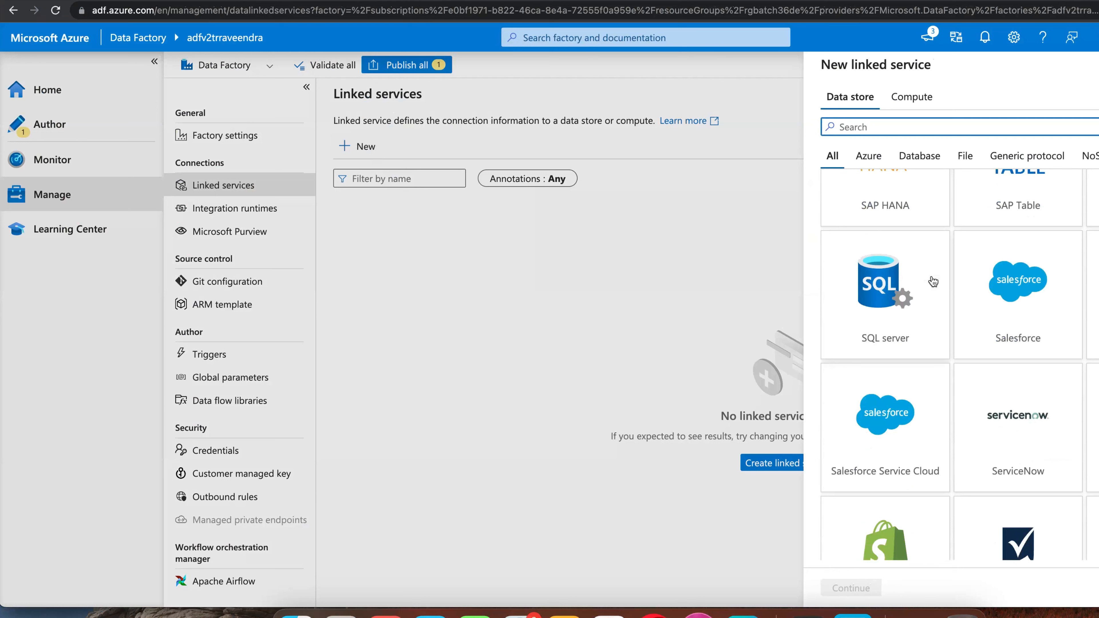
left_click(869, 156)
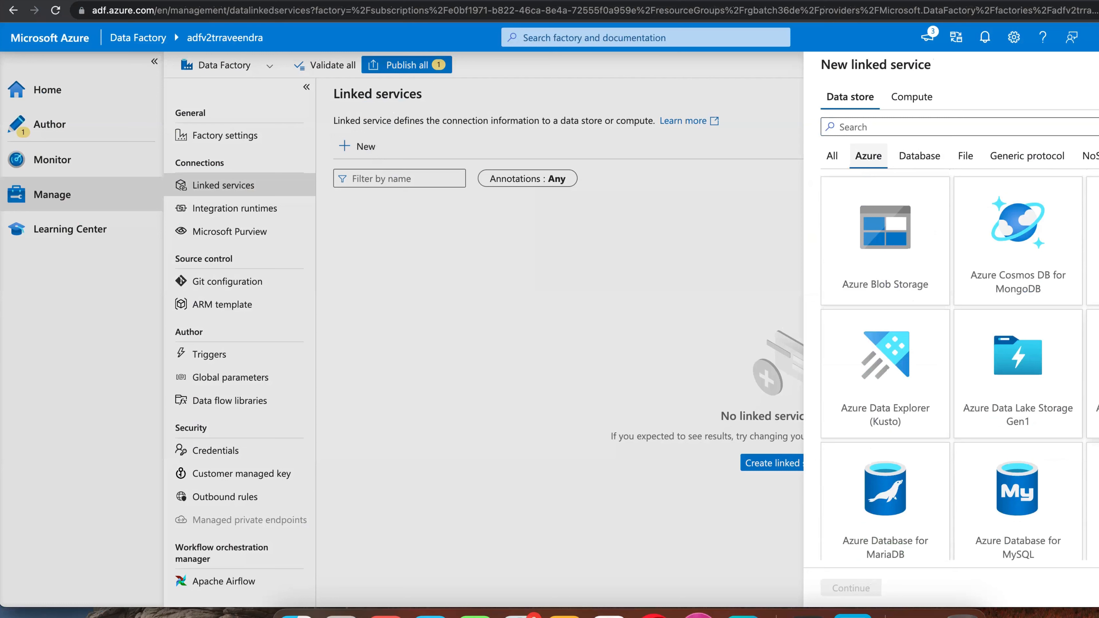
left_click(1033, 374)
left_click(852, 590)
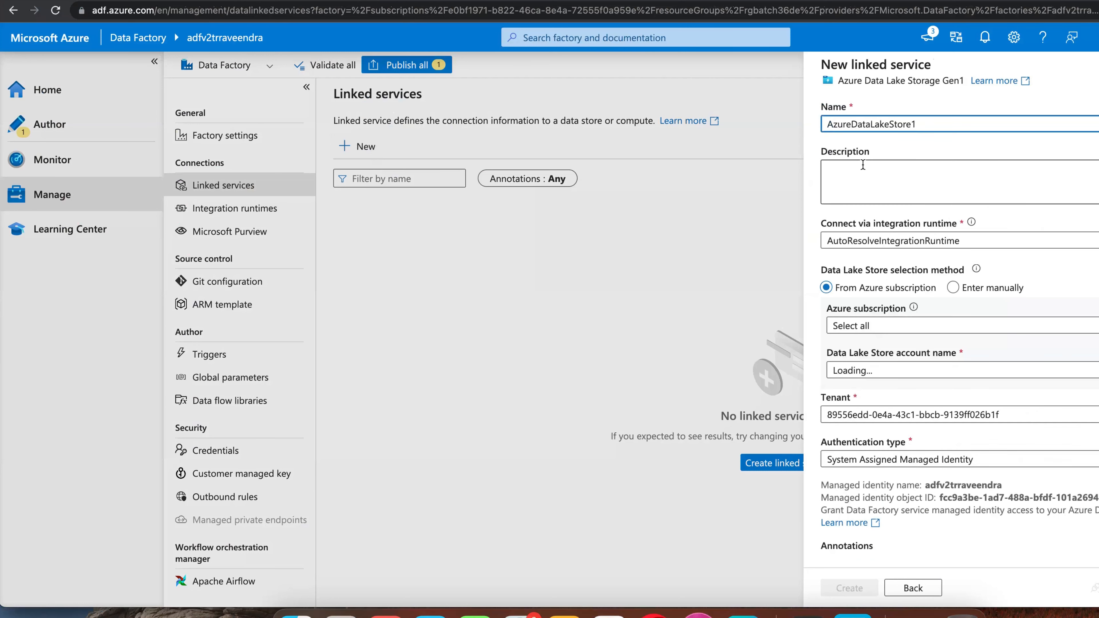
- Name the linked service ls_adlsgen1 and select the Pay-As-You-Go subscription with the Data Lake Store account adlsgen1batch36
double_click(860, 124)
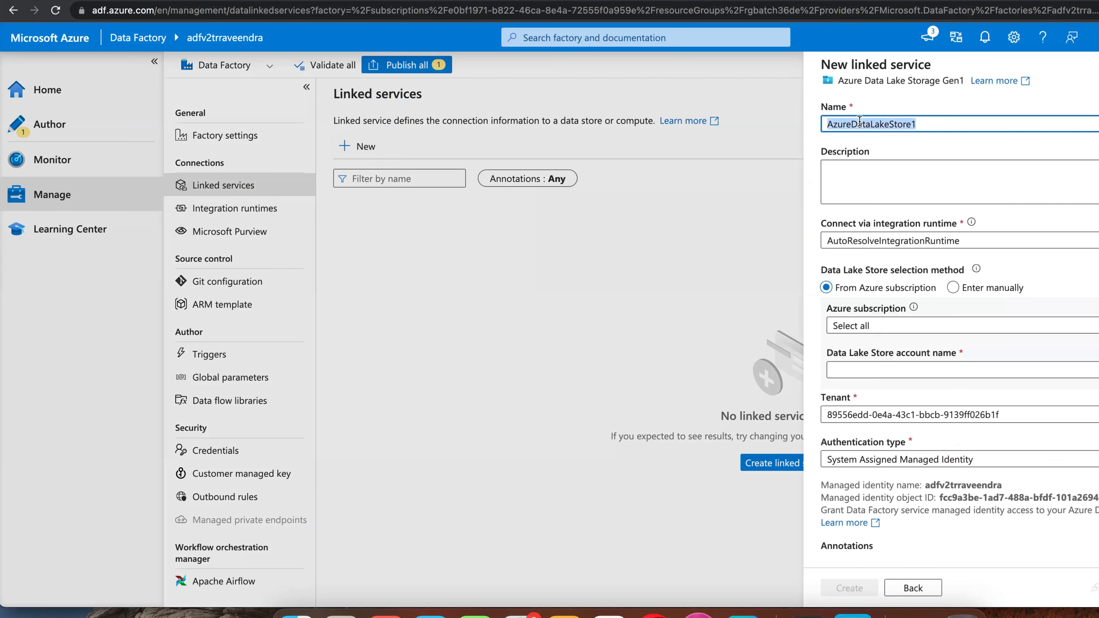
type("ls_")
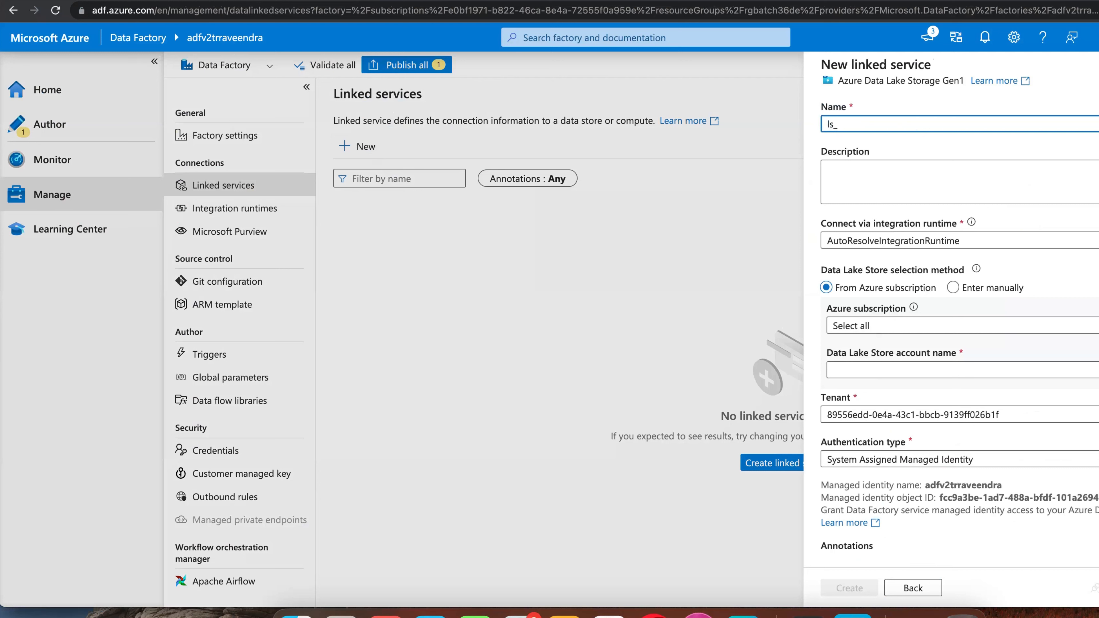
type("adlsgen1")
left_click(861, 326)
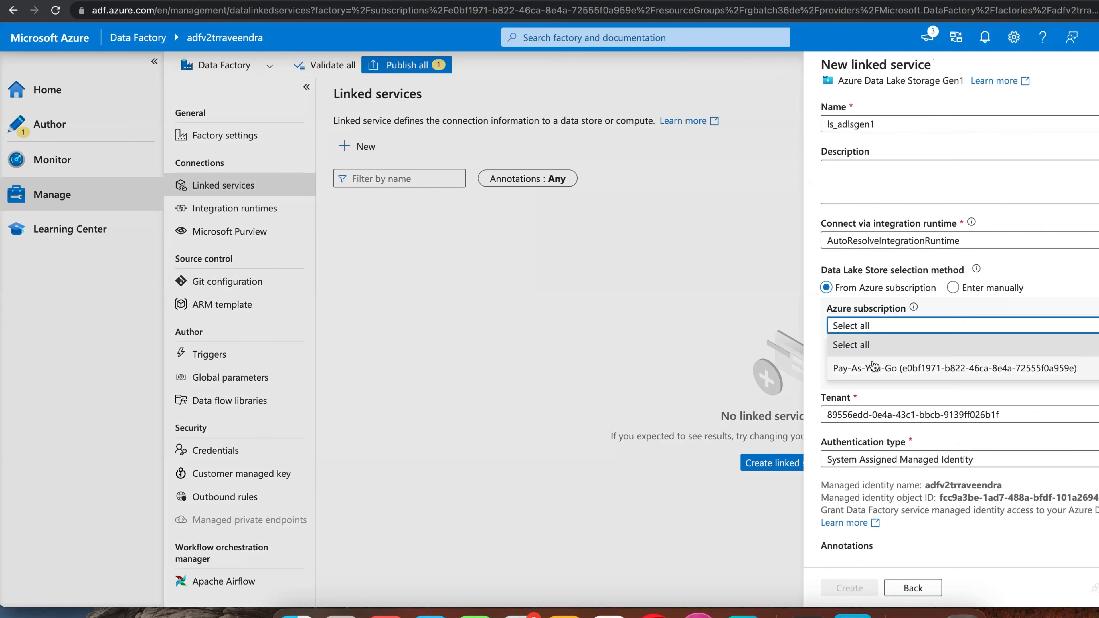
left_click(873, 369)
left_click(871, 388)
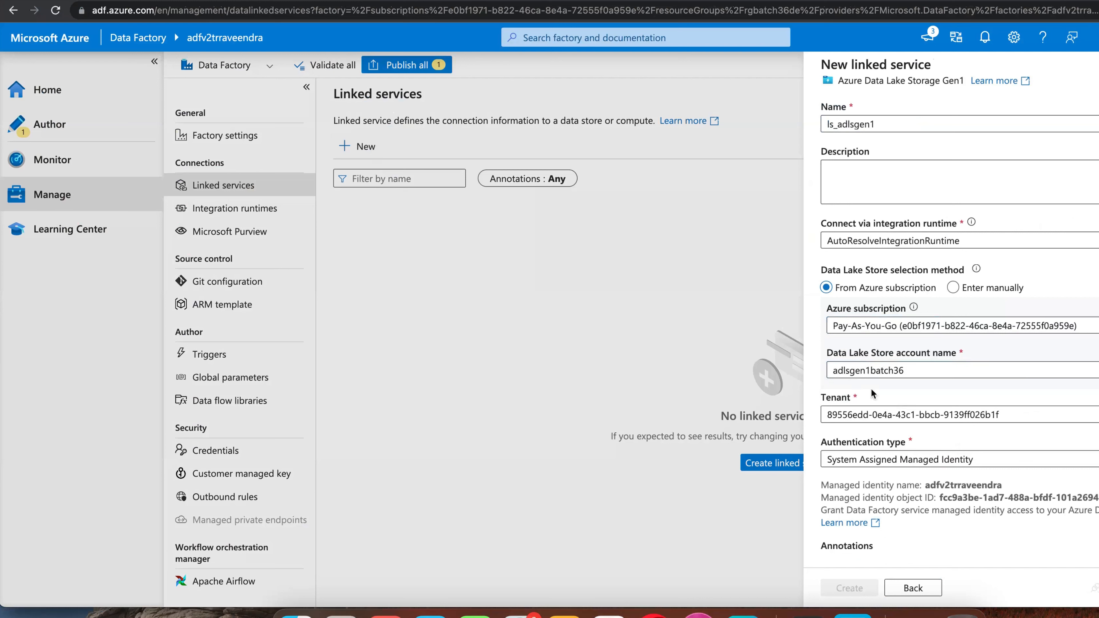
- Test the linked service's connection and examine the error details
left_click(1095, 589)
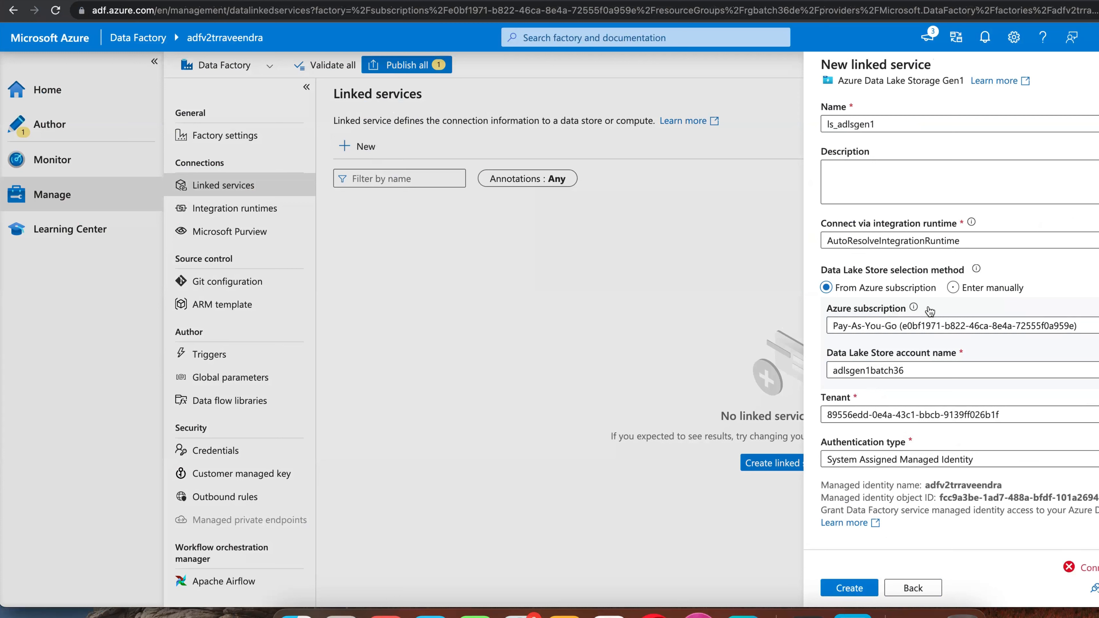
mouse_move(985, 484)
left_click(1098, 568)
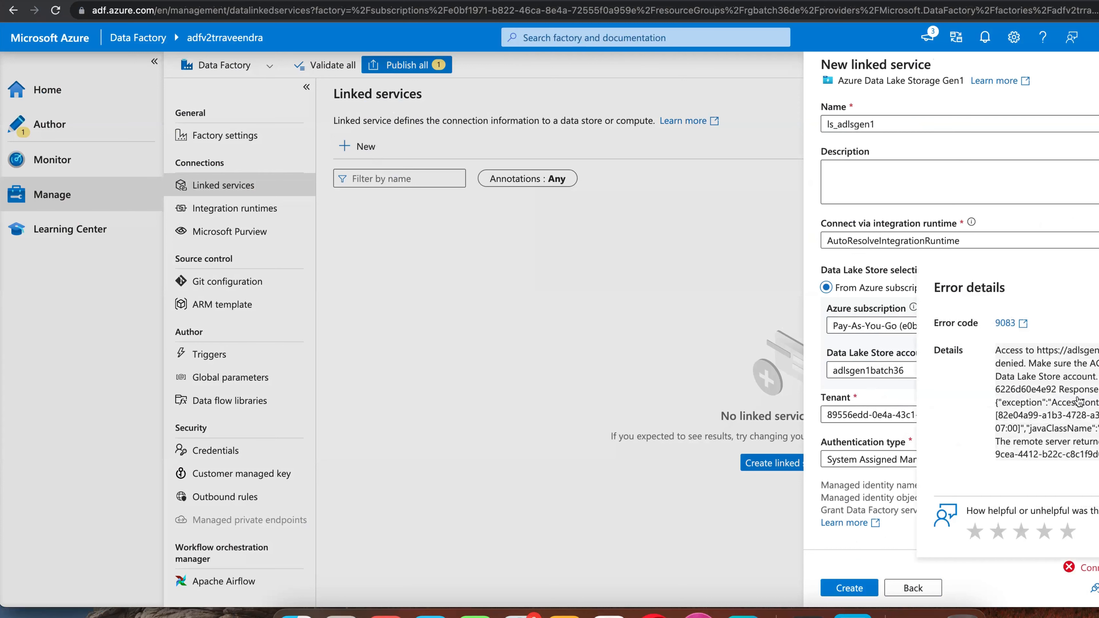
left_click_drag(998, 351, 1098, 443)
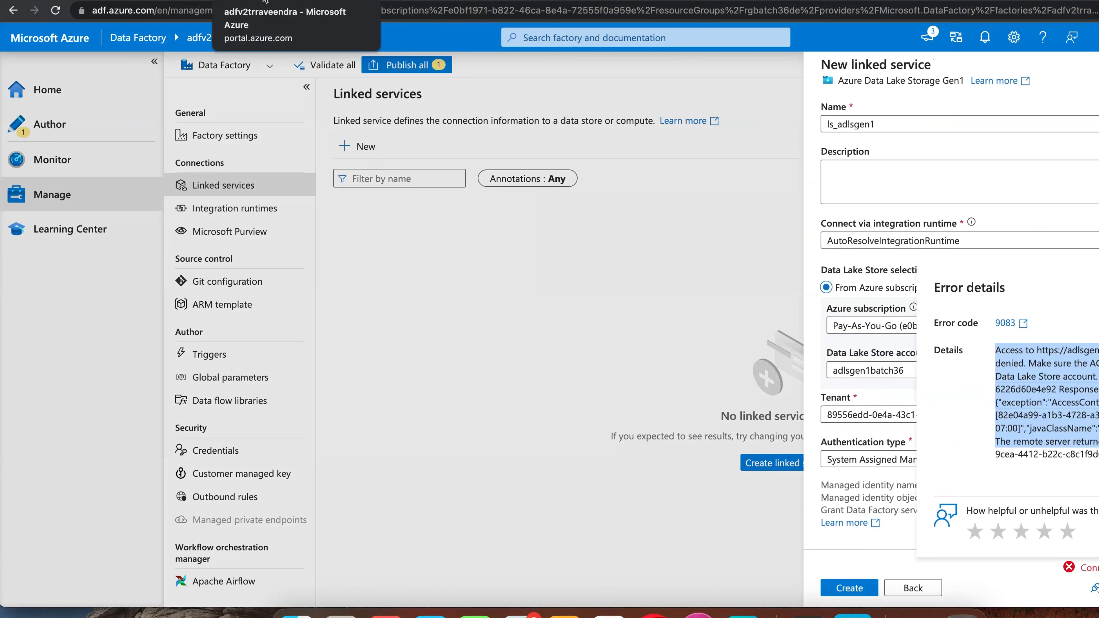
- Switch to the Azure portal and open access control (IAM) for the Data Lake Storage Gen1 account adlsgen1batch36
left_click(264, 1)
left_click(79, 34)
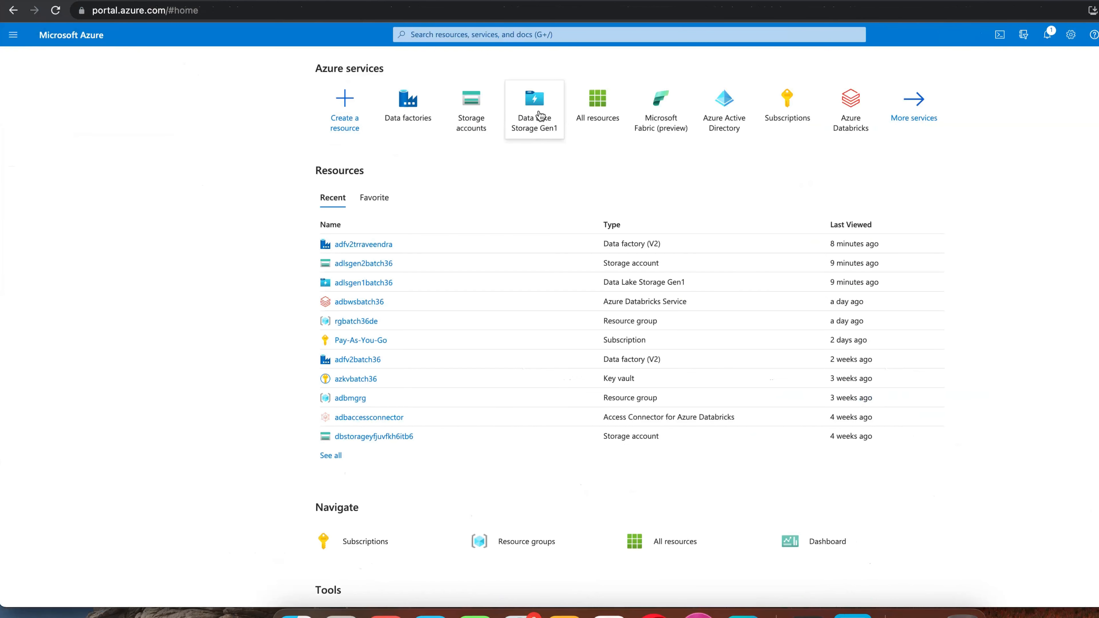
left_click(528, 114)
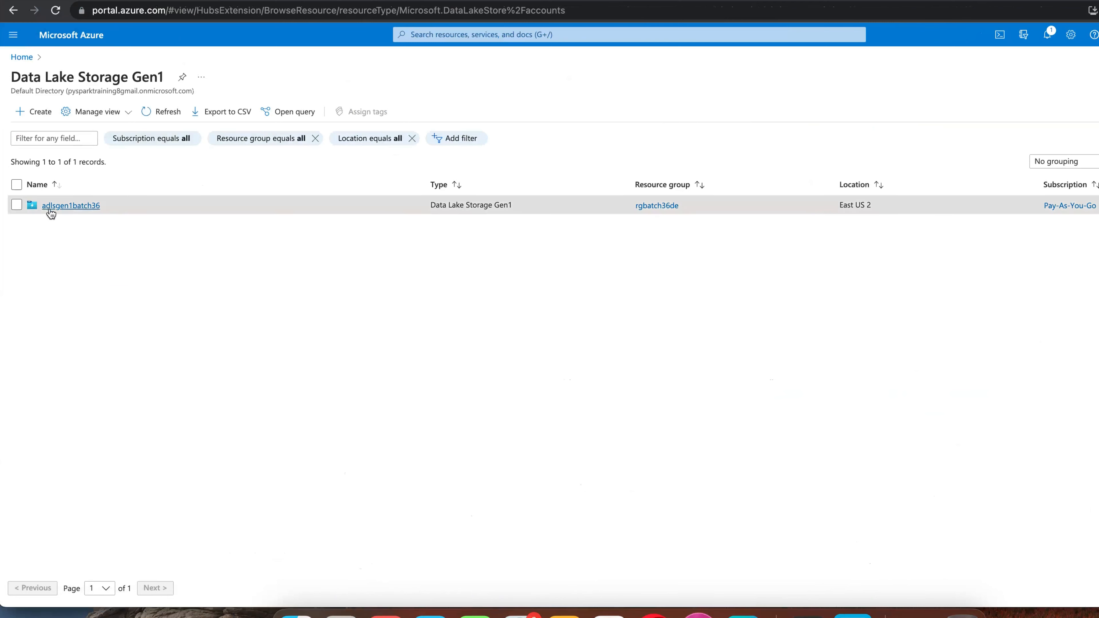
left_click(46, 207)
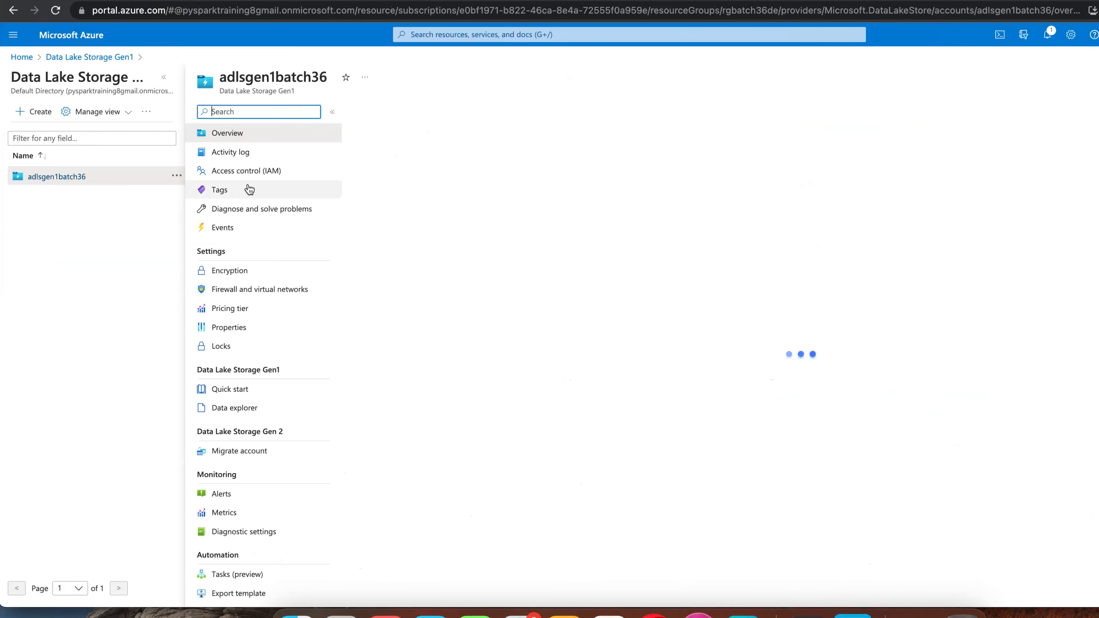
left_click(249, 173)
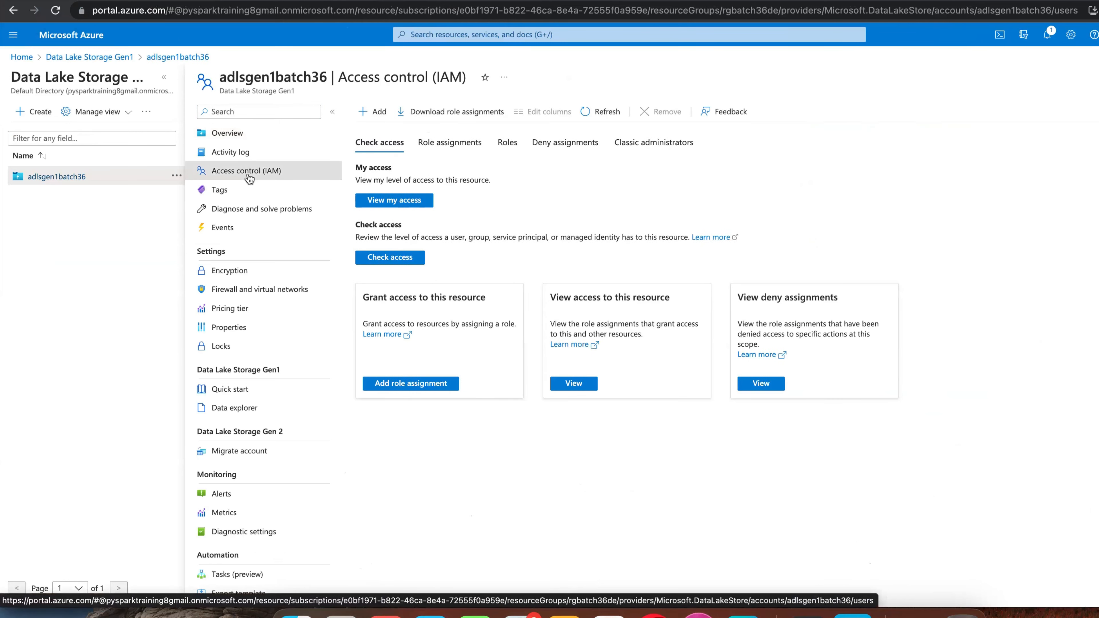
- Start a new role assignment, search the roles for "contri" and select Managed Application Contributor Role
left_click(373, 112)
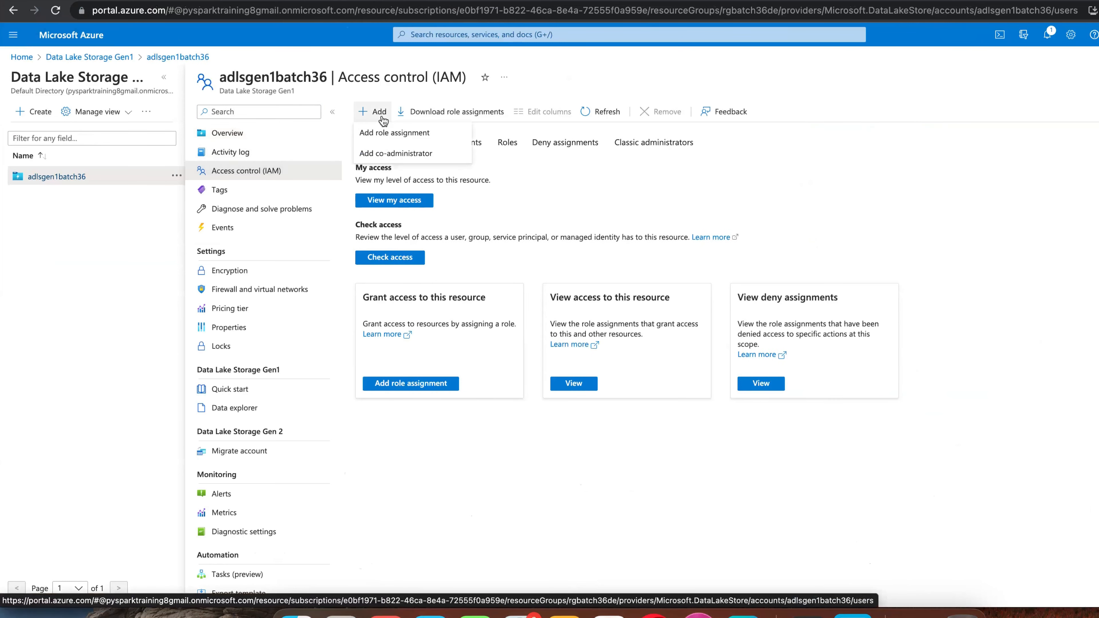
left_click(379, 134)
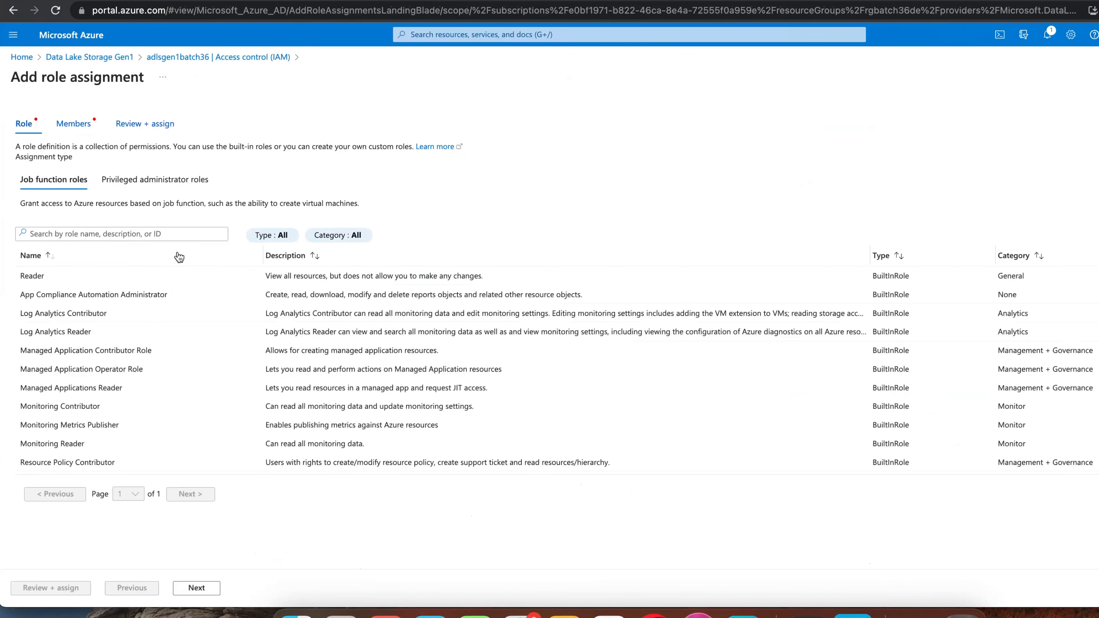
left_click(144, 239)
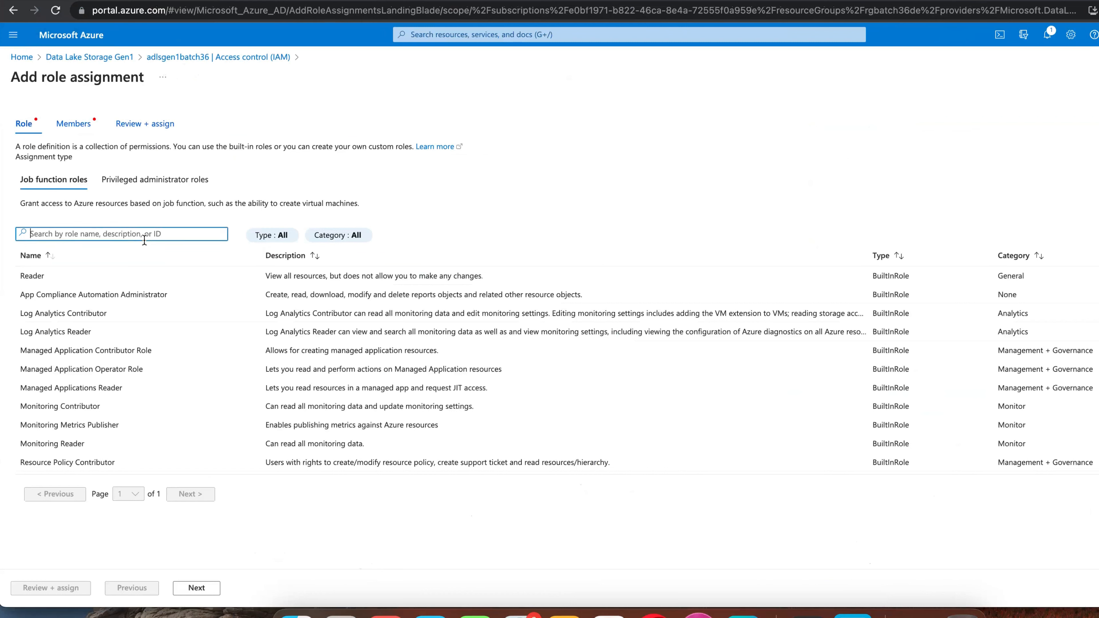
type("contri")
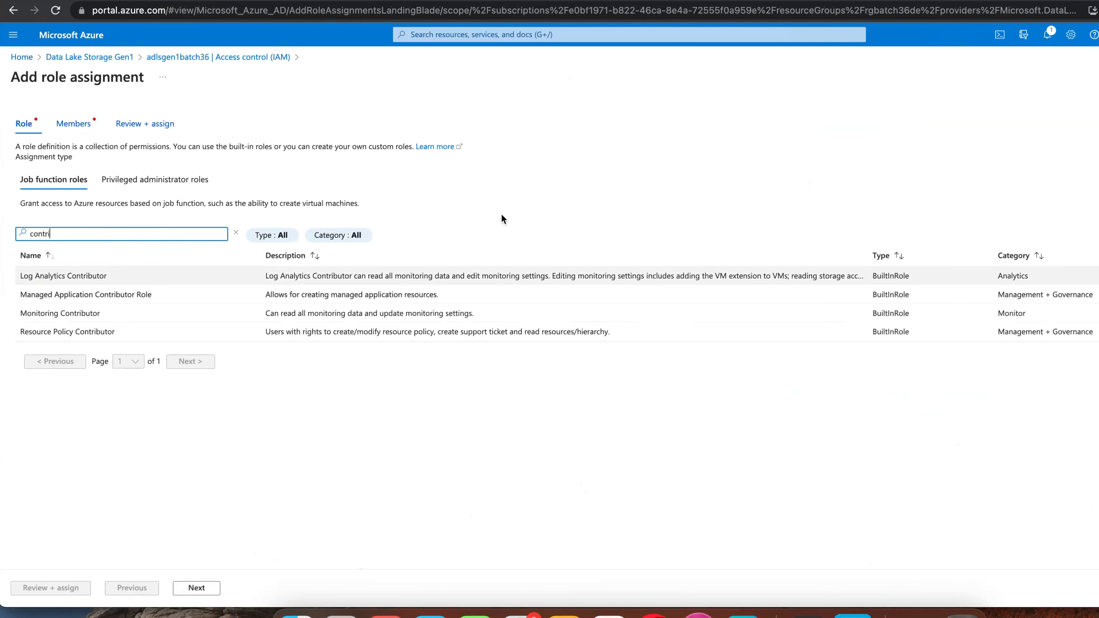
left_click(92, 296)
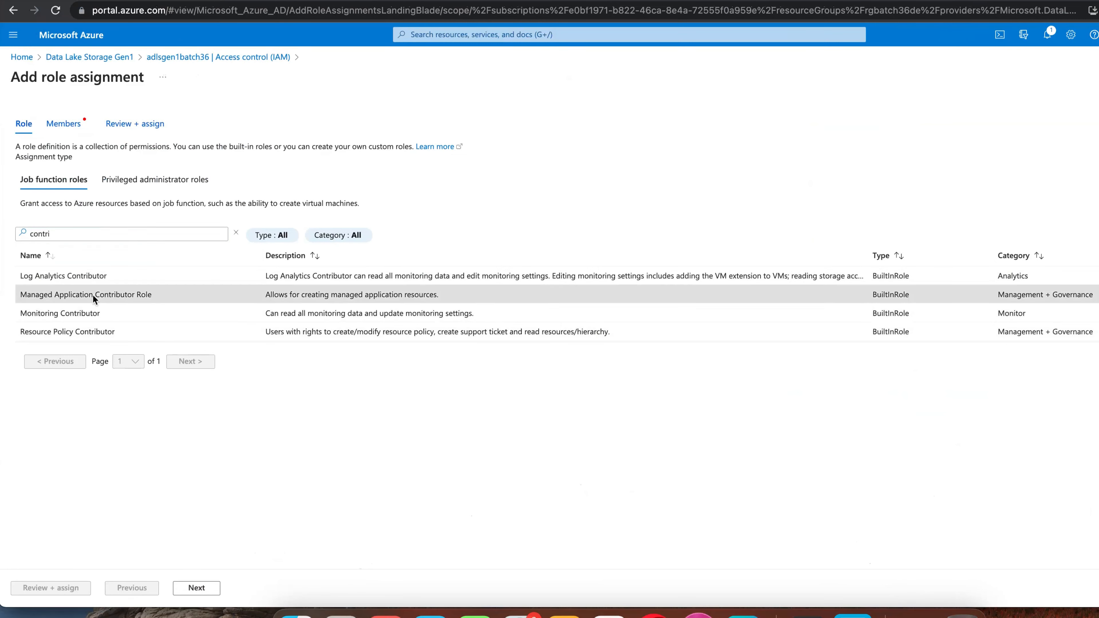
- Add the data factory's managed identity as the role's member and complete the role assignment on adlsgen1batch36
left_click(77, 126)
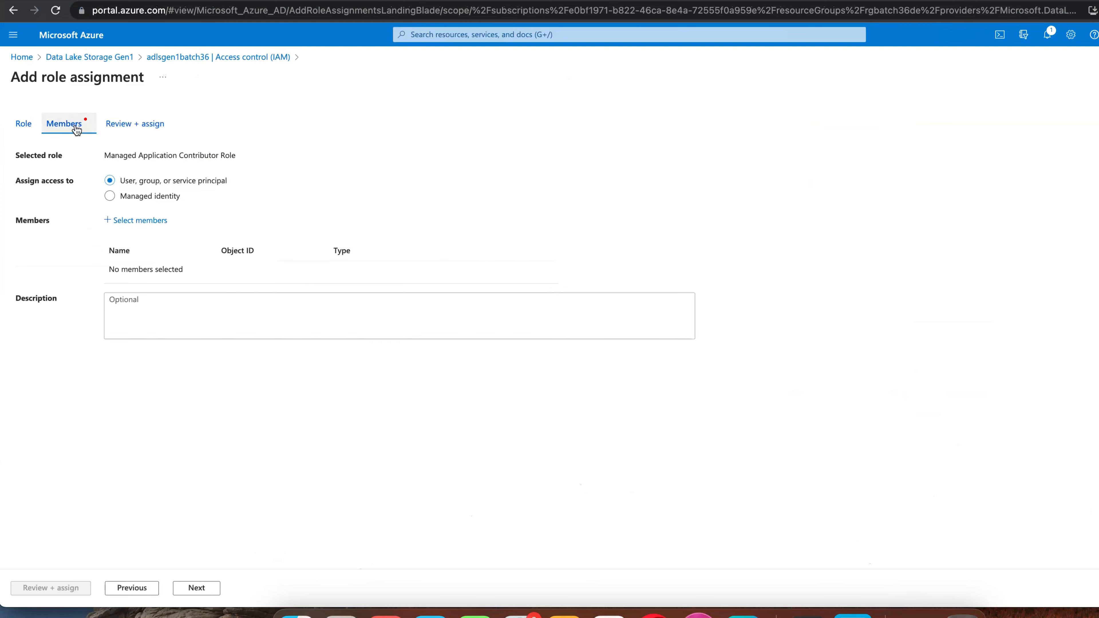
left_click(140, 221)
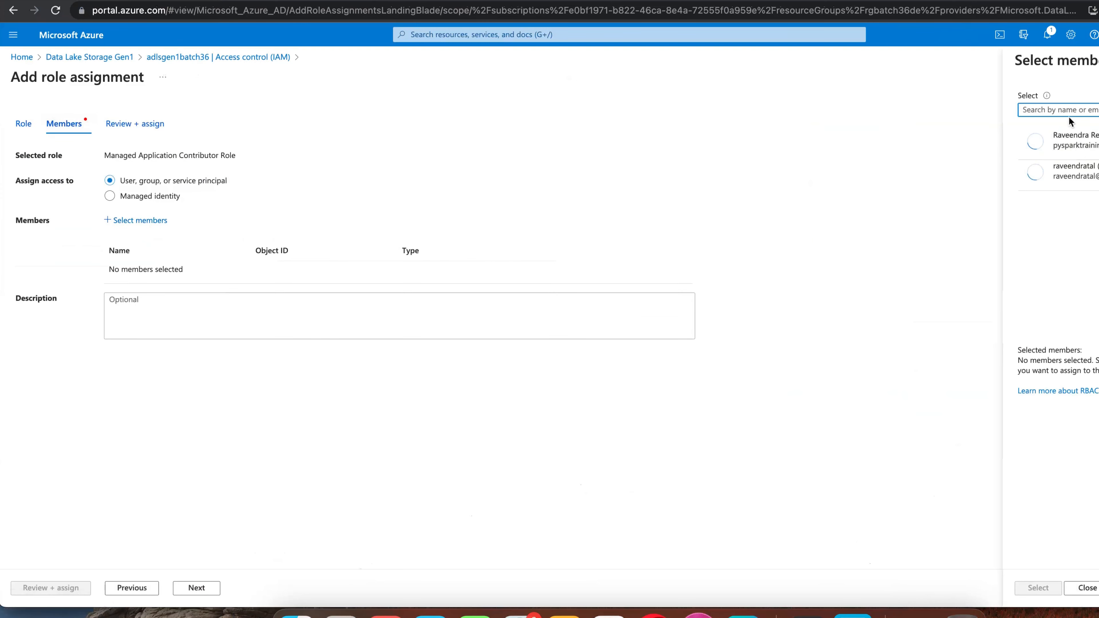
key("super+v")
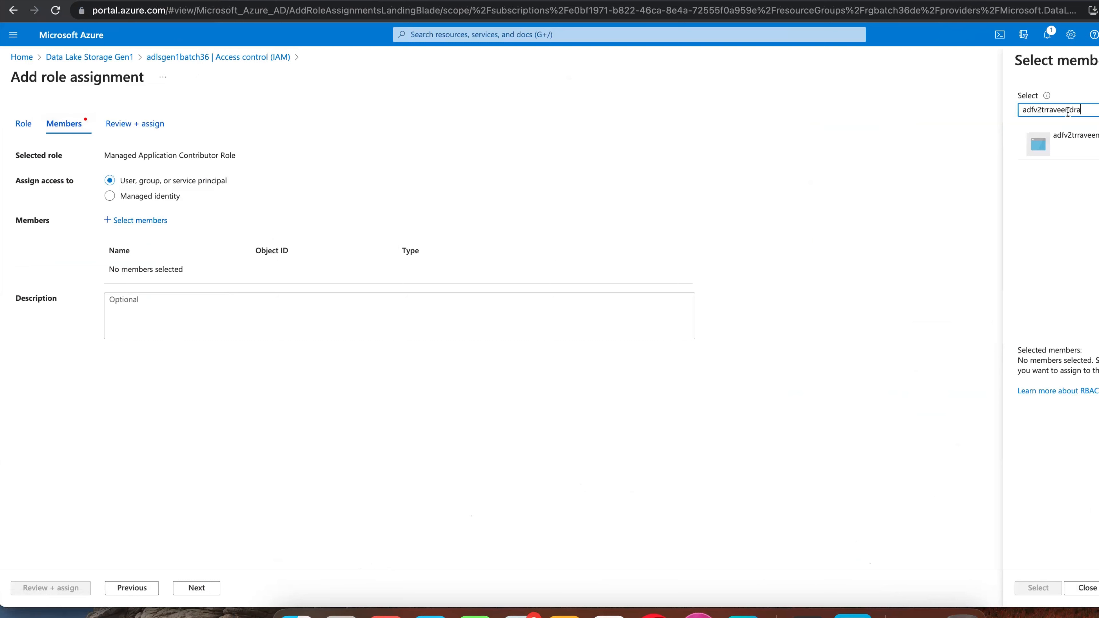
left_click(1075, 141)
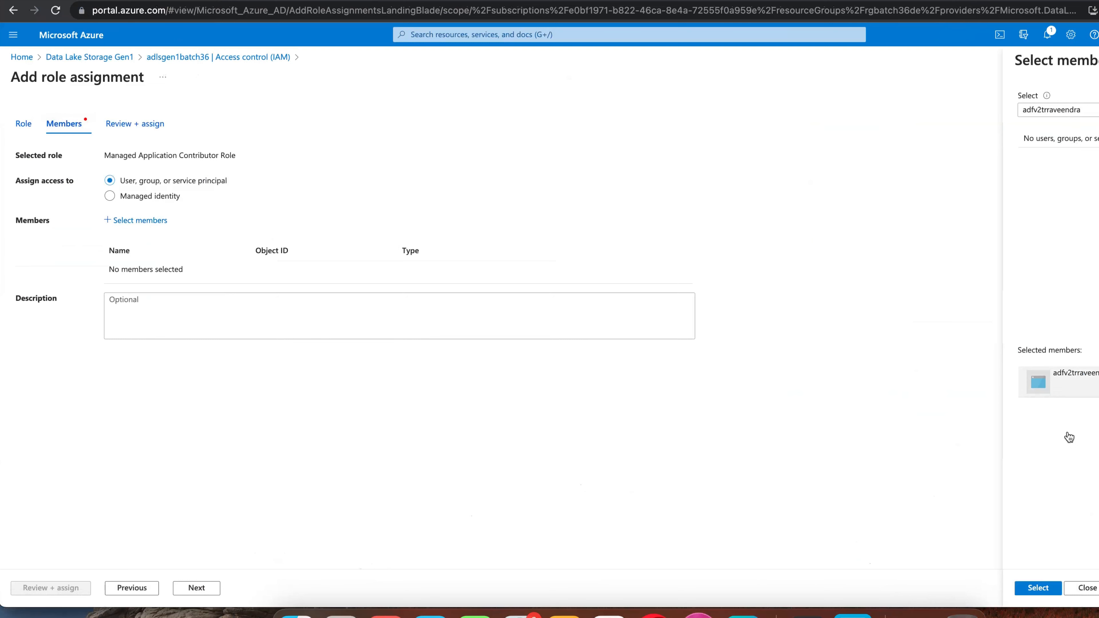
left_click(1048, 591)
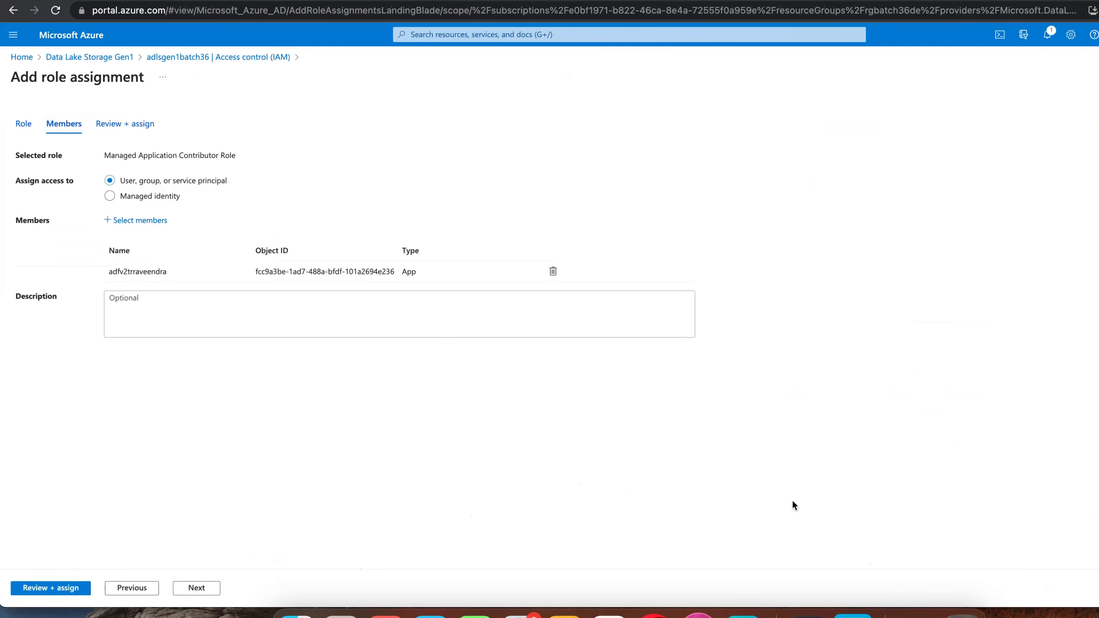
left_click(35, 589)
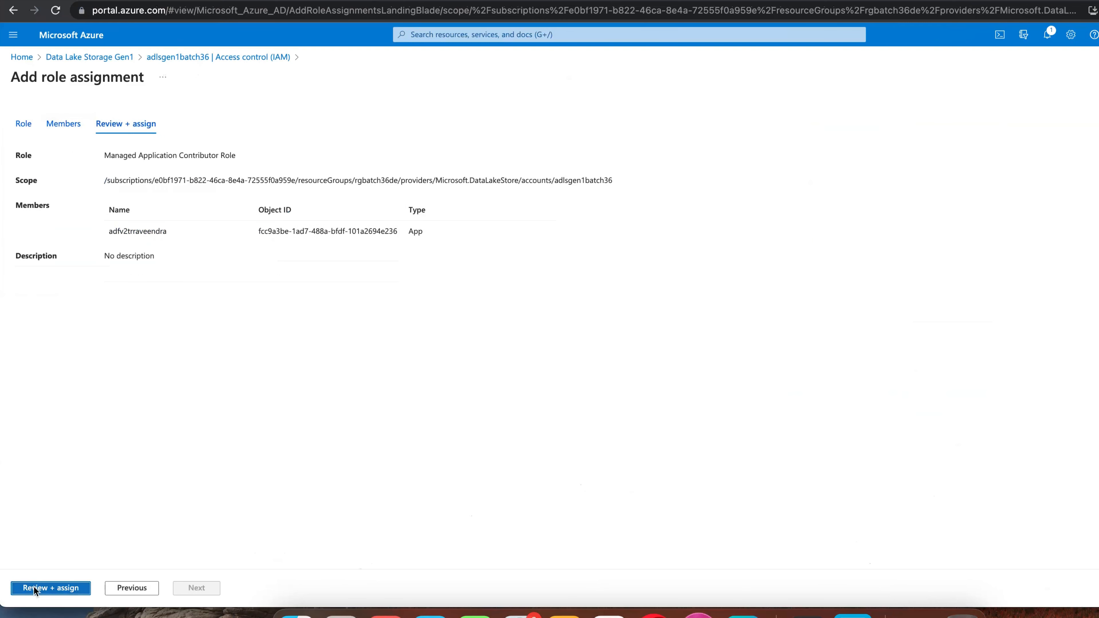
left_click(35, 588)
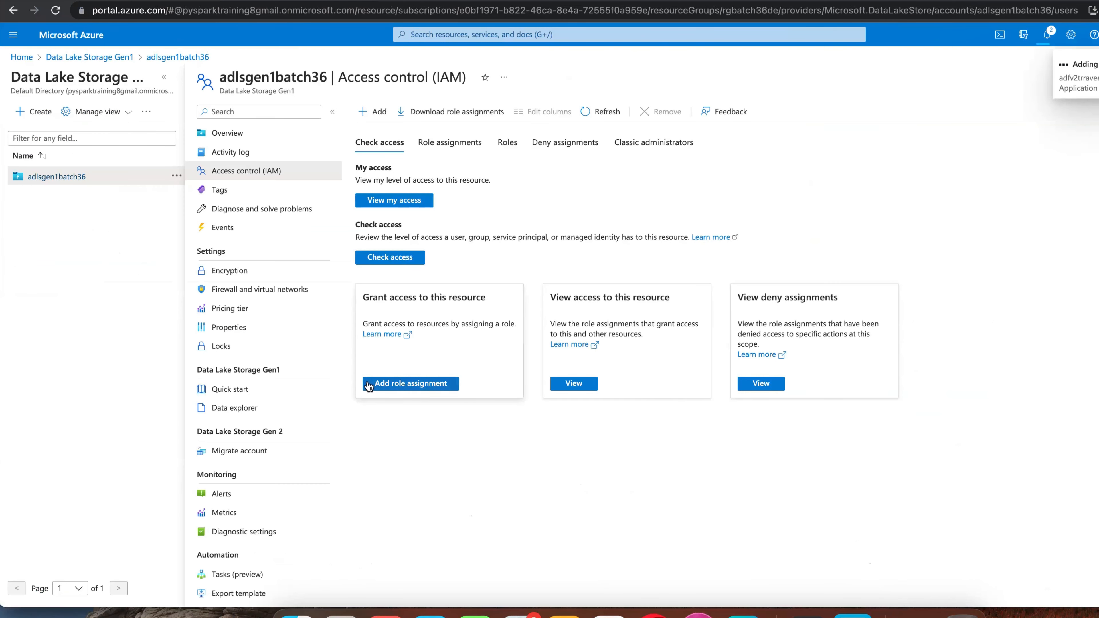
- Open the access settings of the adlsgen1batch36 root folder in Data explorer
left_click(277, 135)
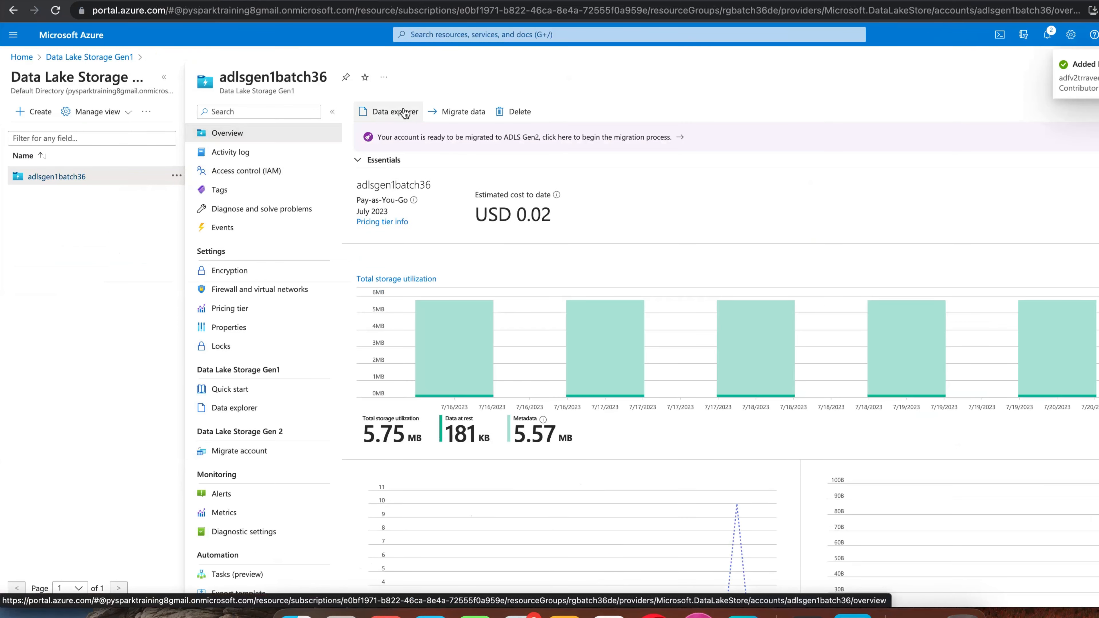
left_click(392, 114)
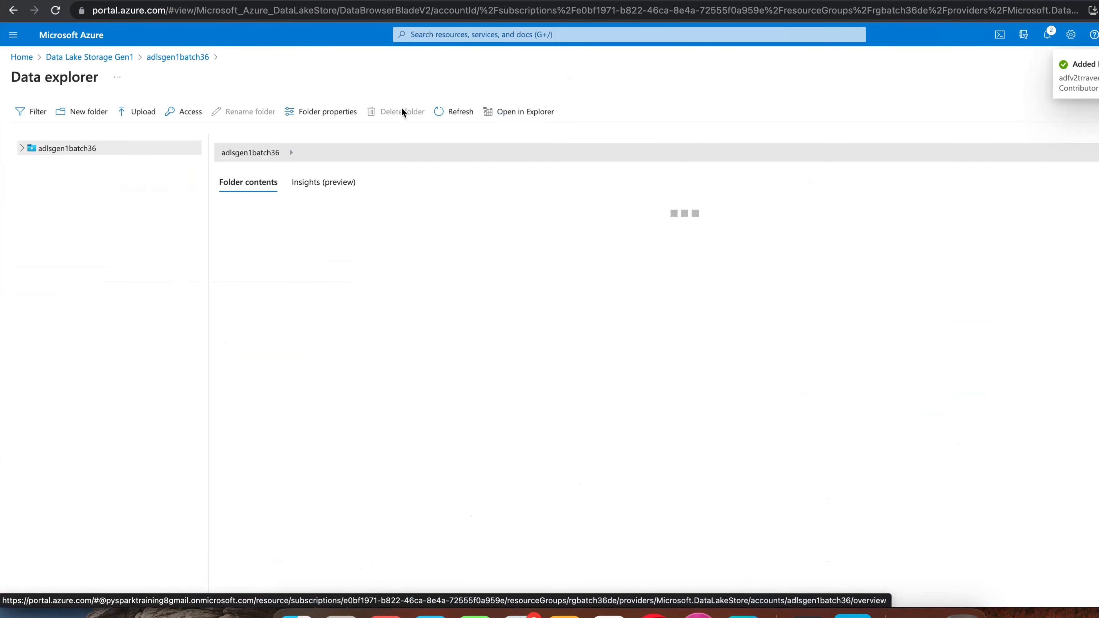
left_click(174, 123)
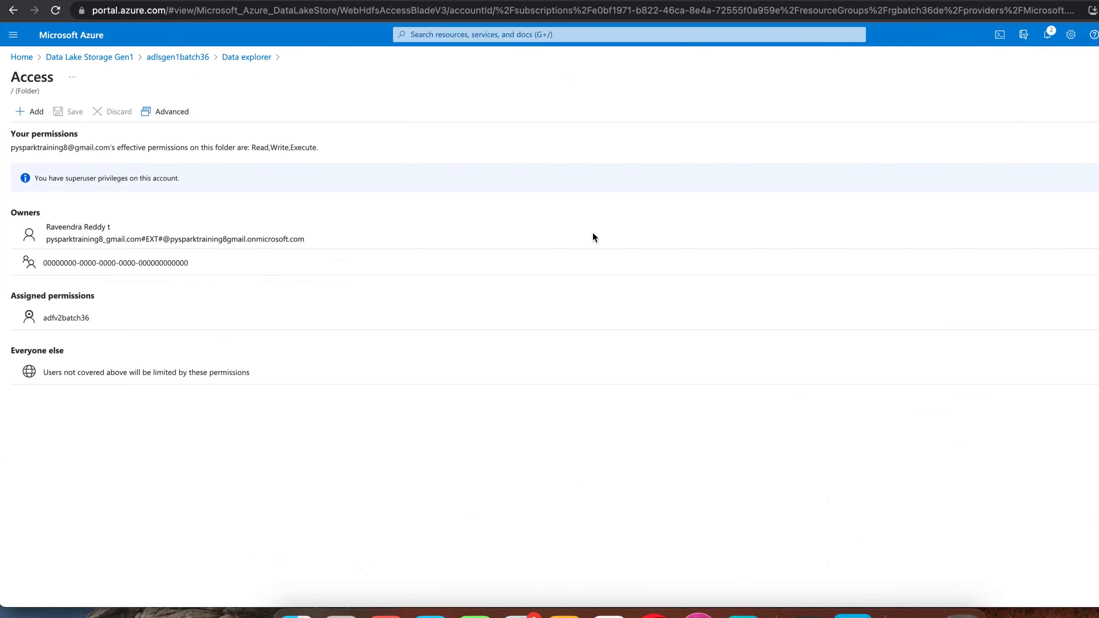
- Start a new permission entry for the root folder and select the data factory's enterprise application as its user or group
left_click(28, 112)
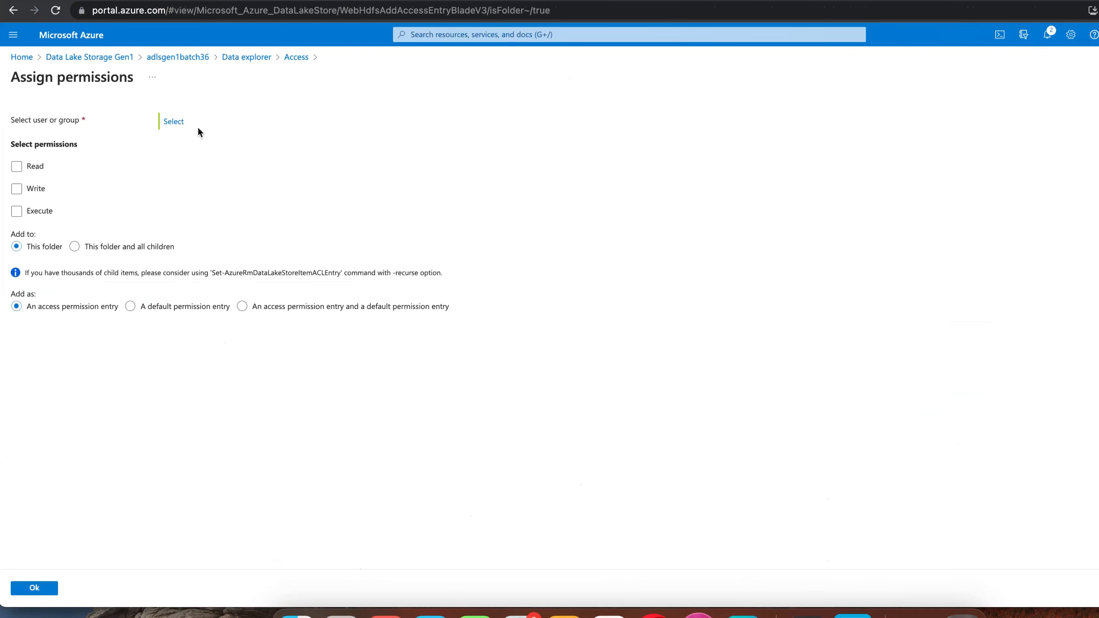
left_click(181, 125)
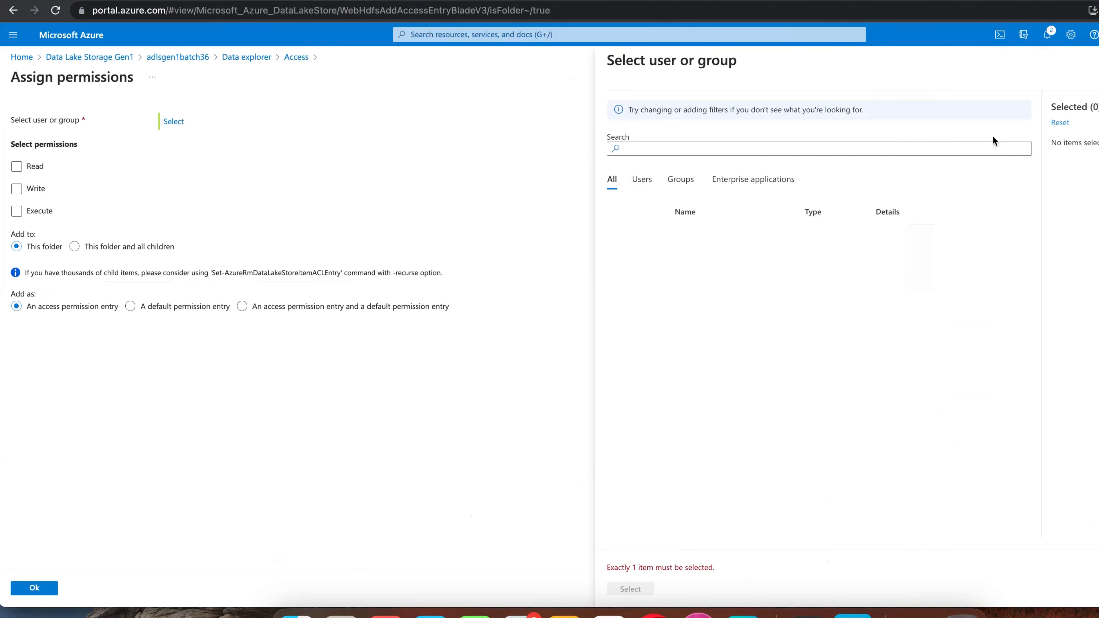
left_click(958, 148)
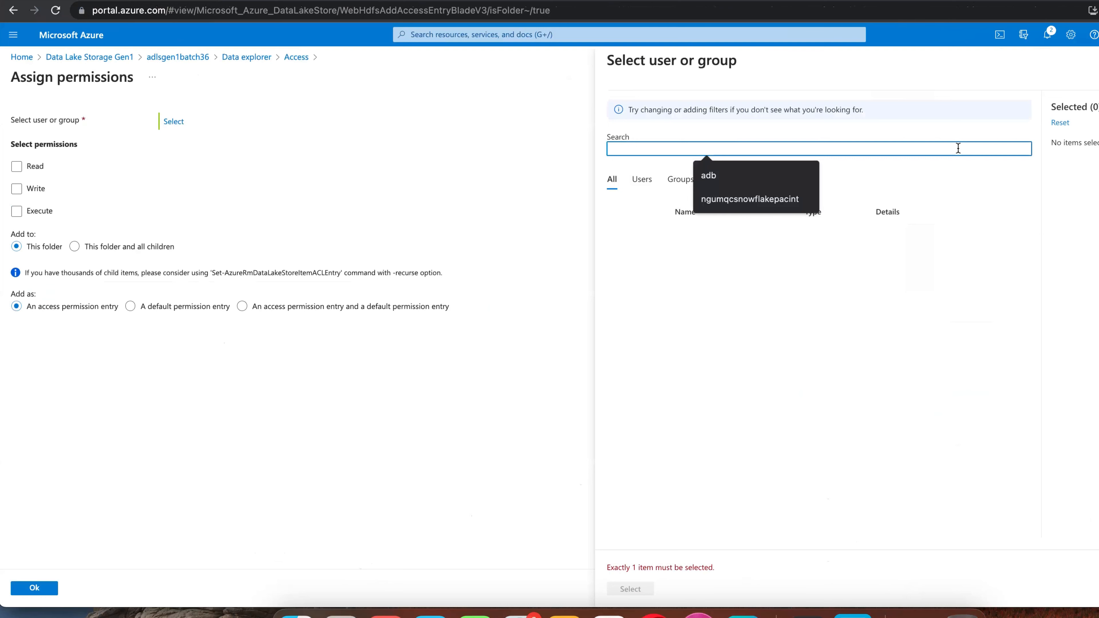
type("adfv2trraveendra")
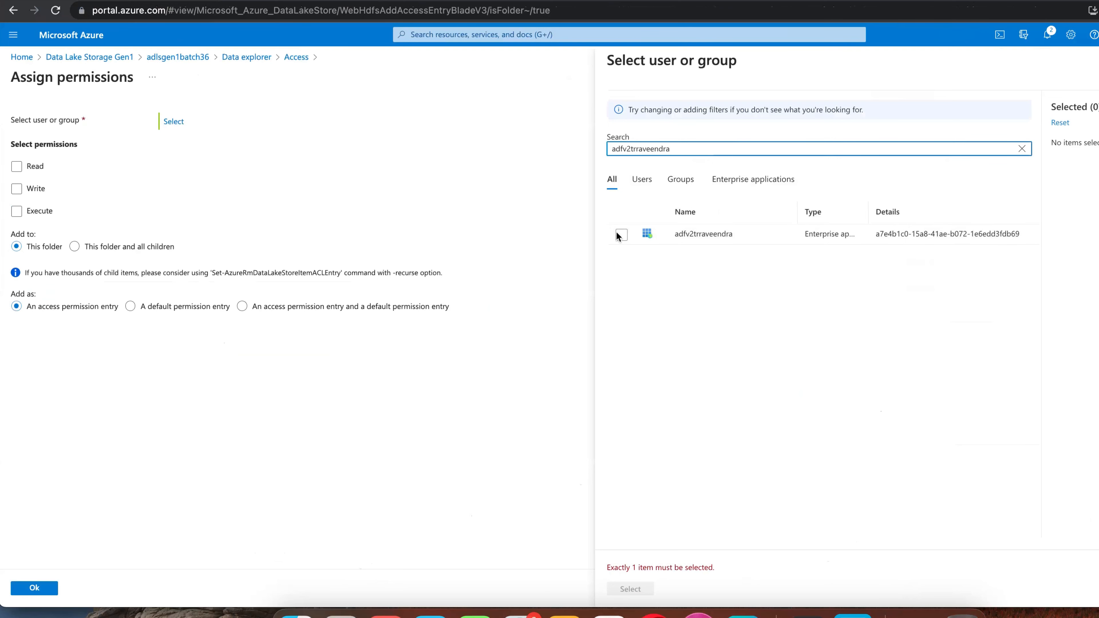
left_click(617, 233)
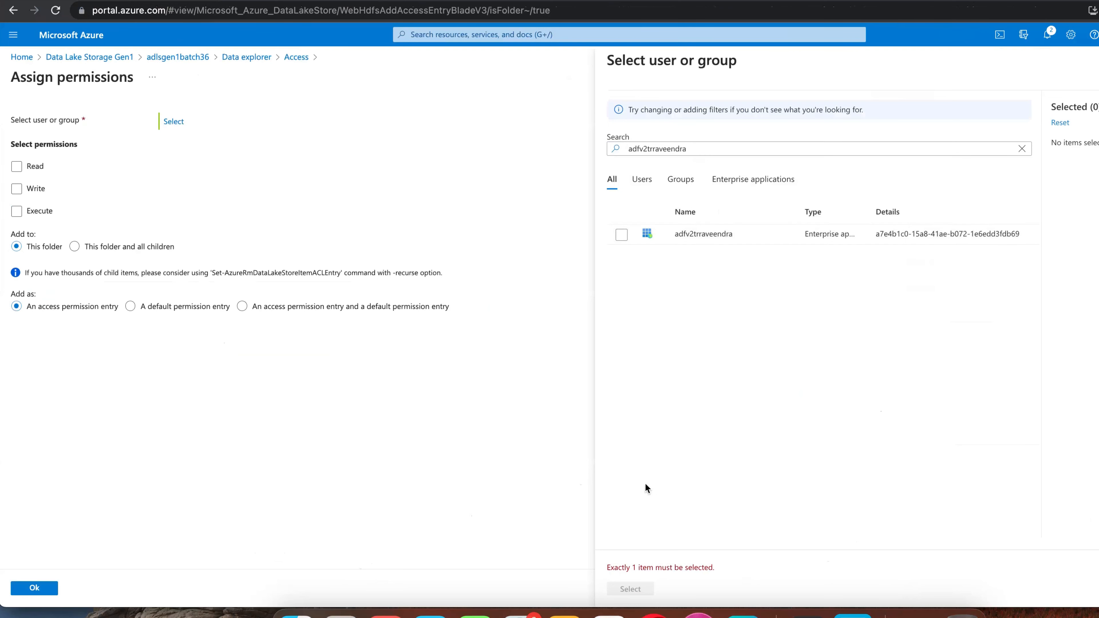
left_click(620, 235)
left_click(633, 589)
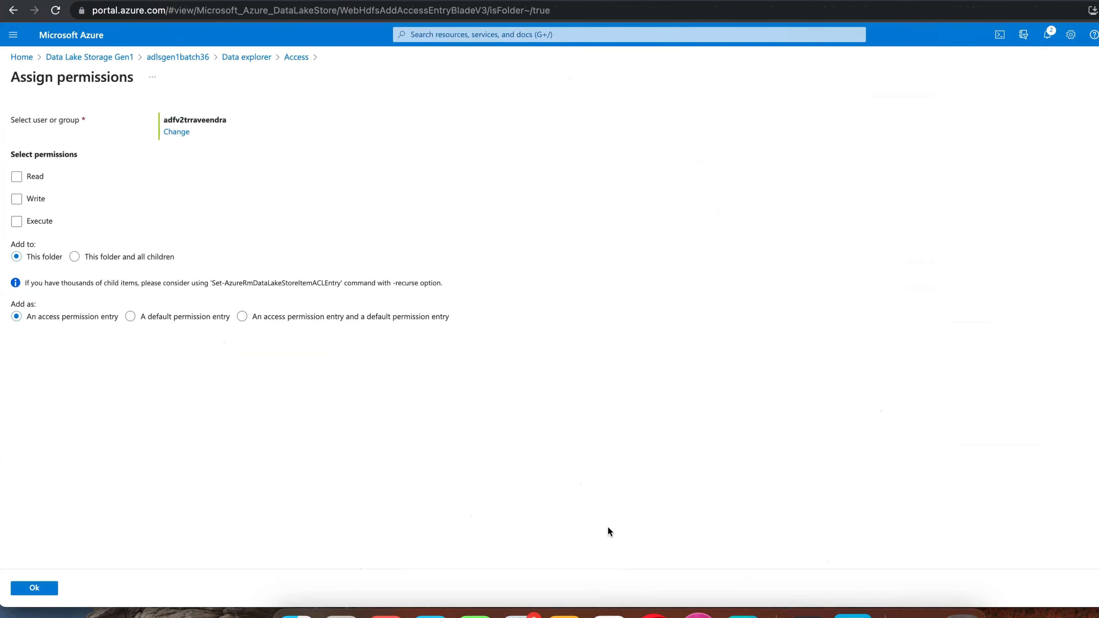
- Grant the data factory Read, Write and Execute permissions on this folder and all children
left_click(16, 176)
left_click(16, 199)
left_click(16, 222)
left_click(74, 257)
left_click(35, 589)
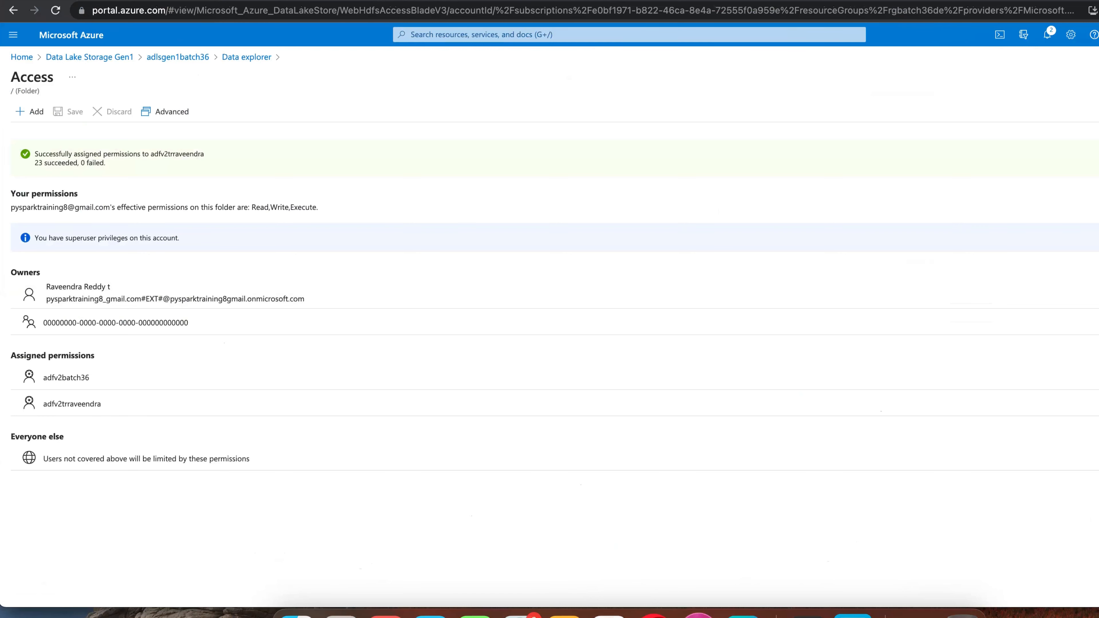
- Switch back to Data Factory, retest the ls_adlsgen1 connection and create the linked service
key("ctrl+Tab")
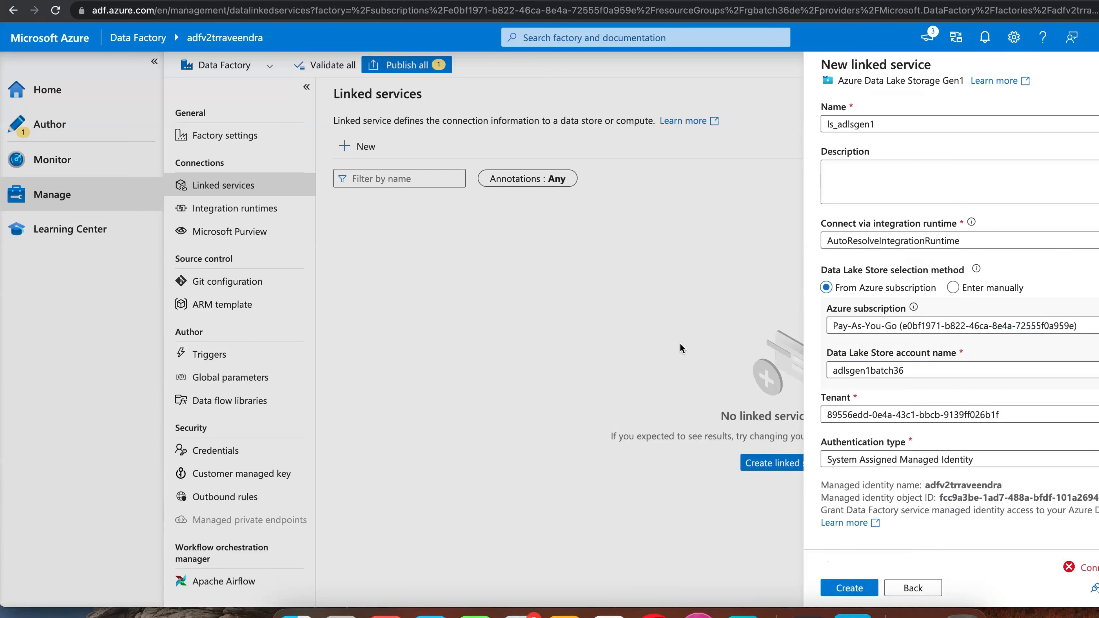
left_click(1096, 588)
left_click(859, 585)
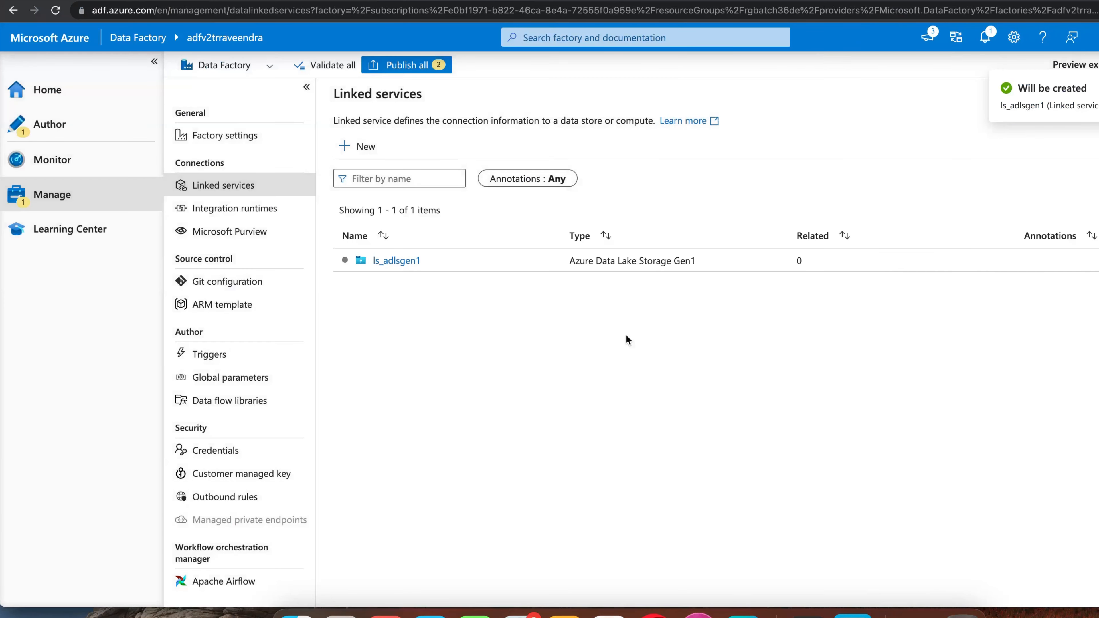
- Start a new linked service of type Azure Data Lake Storage Gen2 and name it ls_adlsgen2
left_click(367, 146)
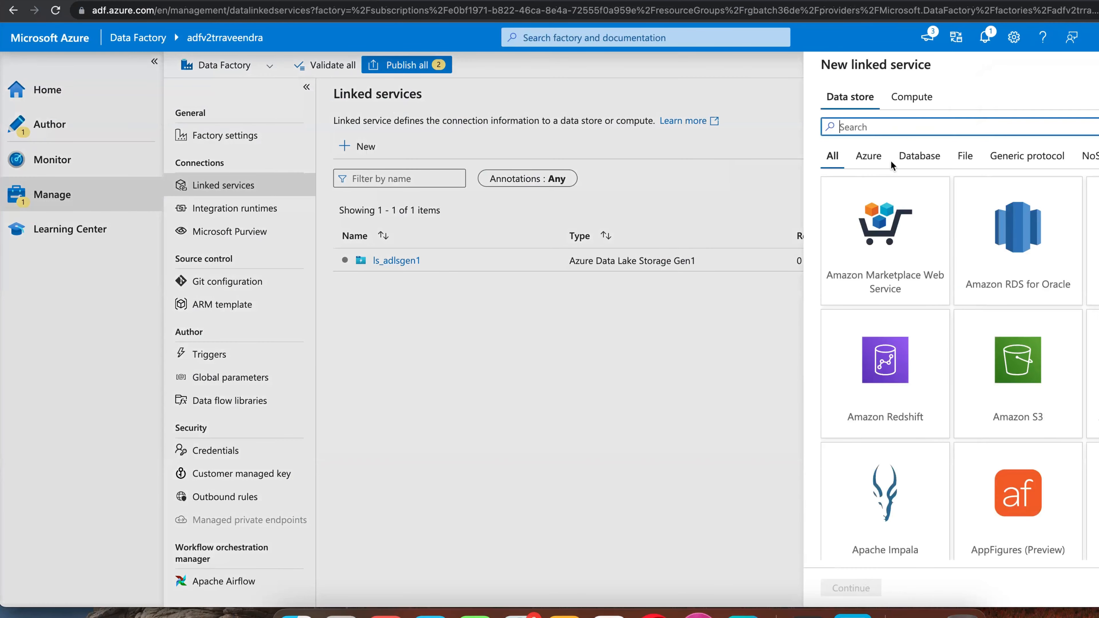
left_click(868, 155)
left_click(1093, 372)
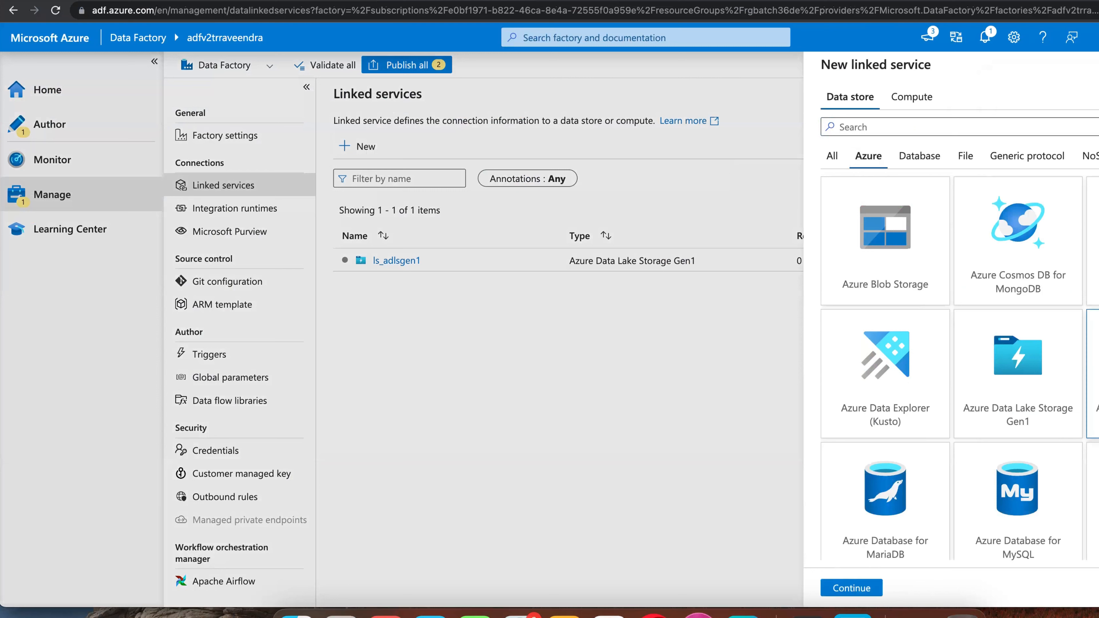
left_click(852, 588)
double_click(866, 126)
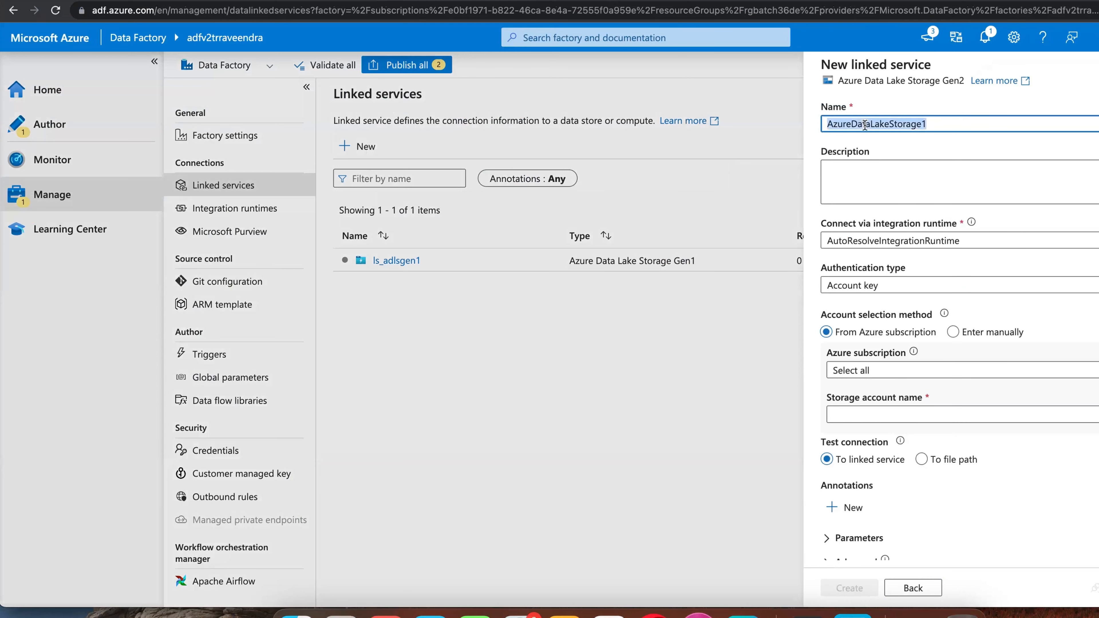
key("BackSpace")
type("ls_adlsg")
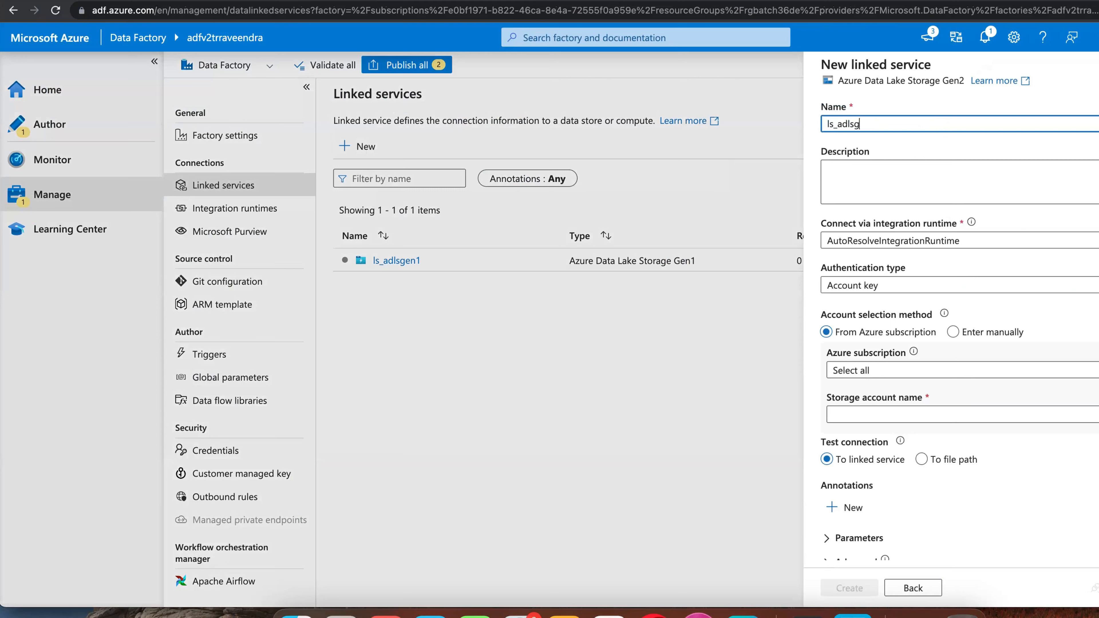
type("en2")
- Set the linked service's Azure subscription to Pay-As-You-Go and its storage account to adlsgen2batch36
left_click(895, 375)
left_click(872, 427)
left_click(872, 371)
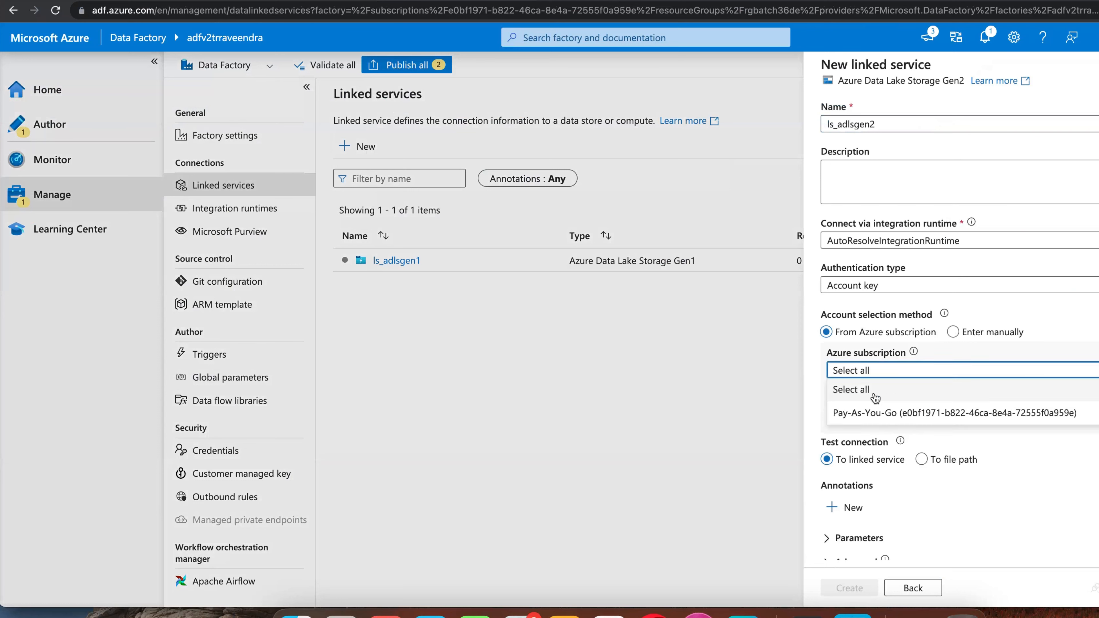
left_click(872, 414)
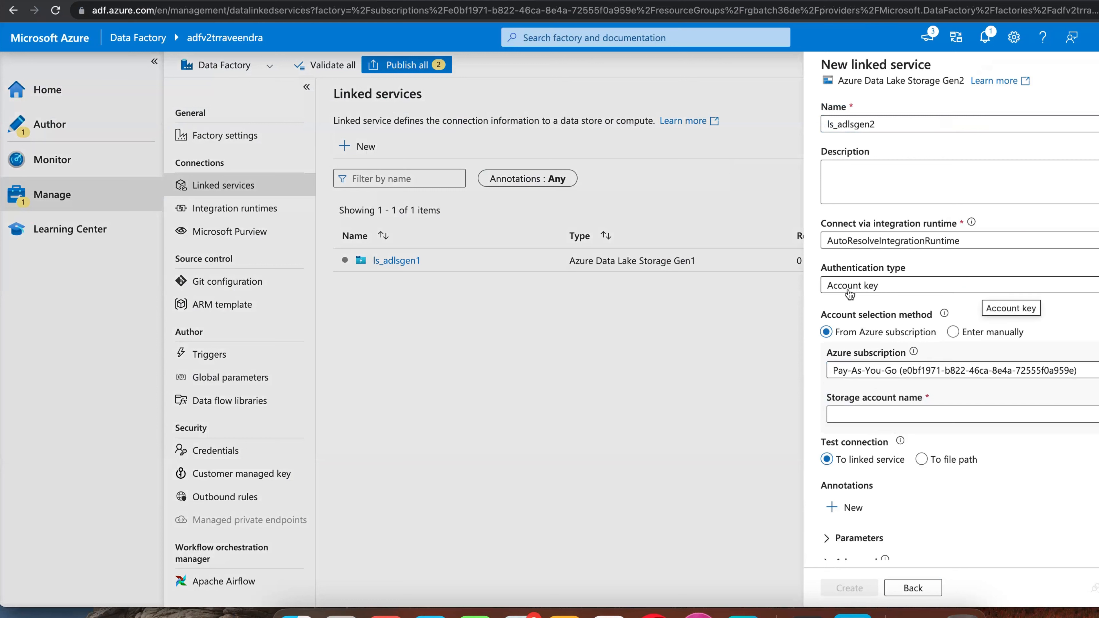
left_click(870, 416)
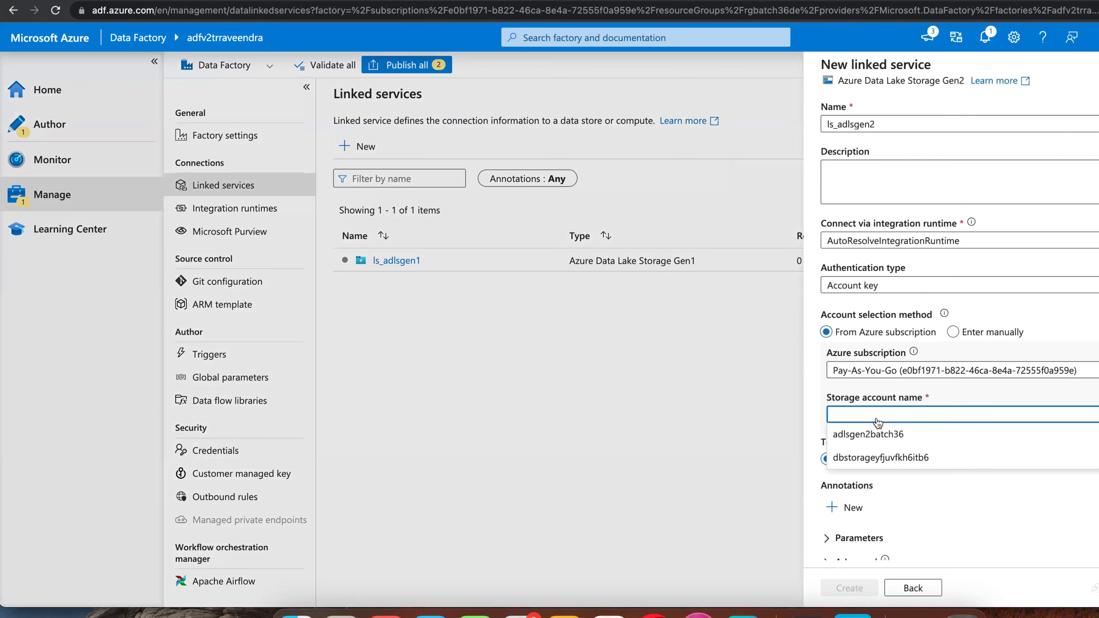
left_click(883, 438)
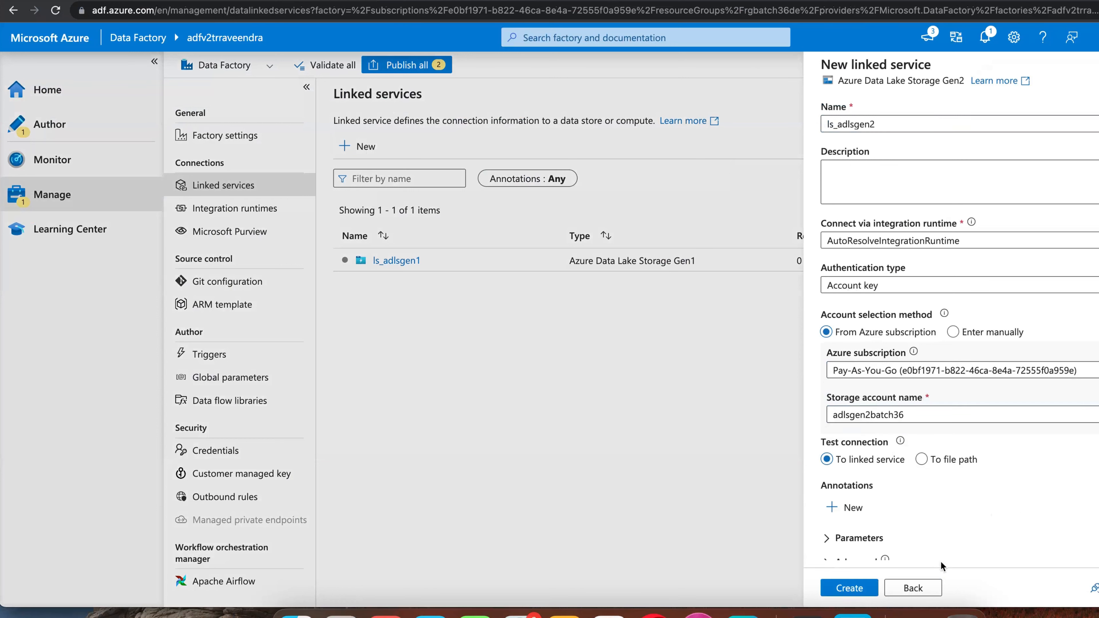
- Test the ls_adlsgen2 connection with Account key authentication and create the linked service
left_click(1089, 589)
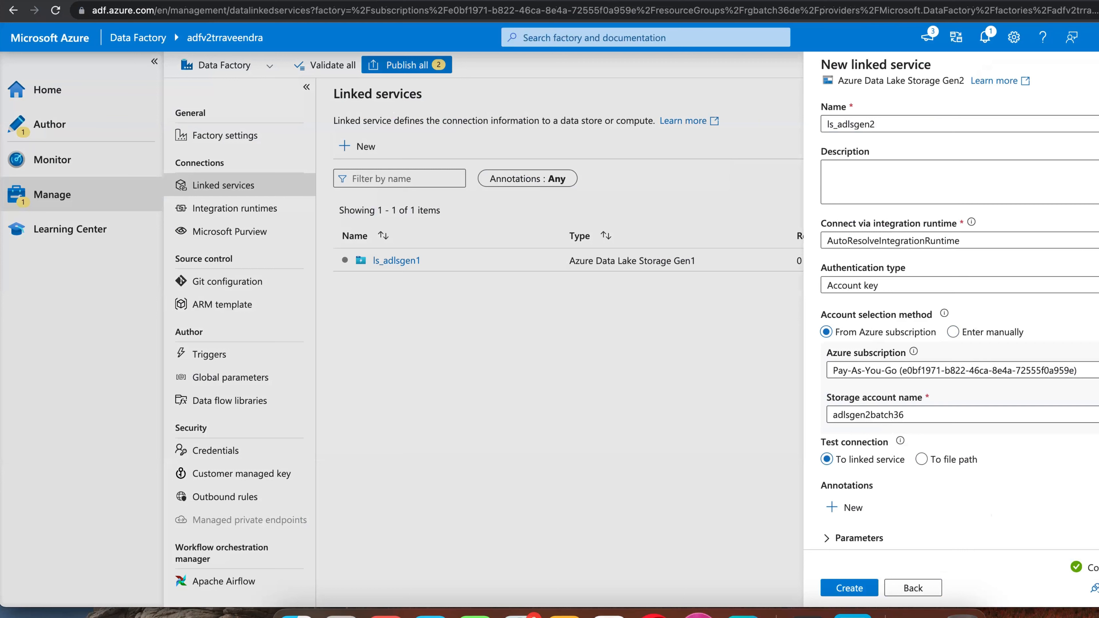
left_click(863, 286)
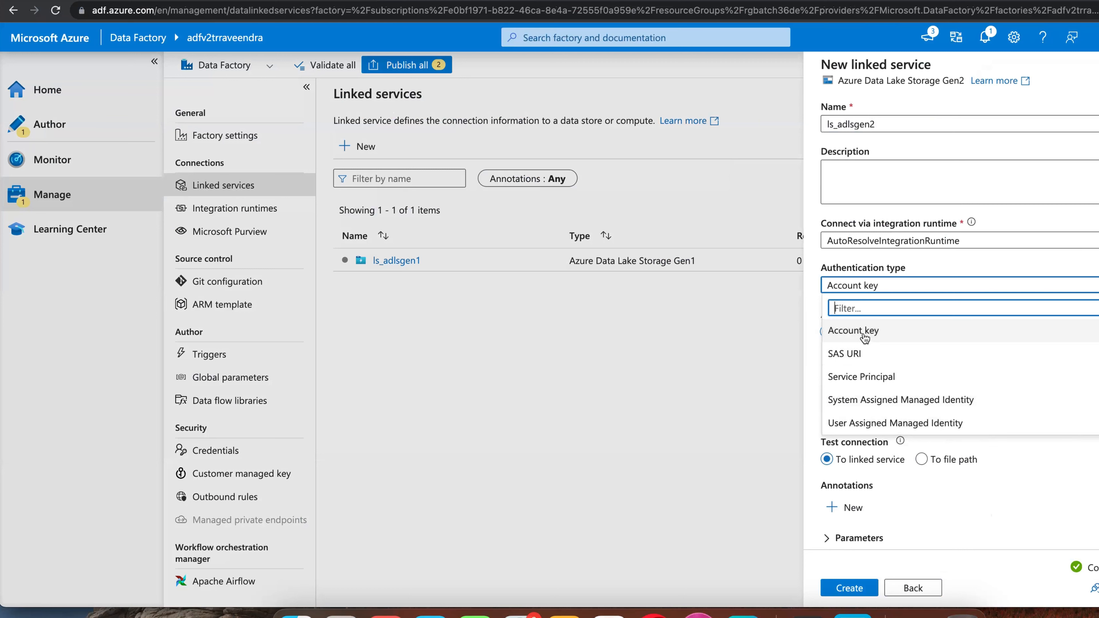
left_click(850, 590)
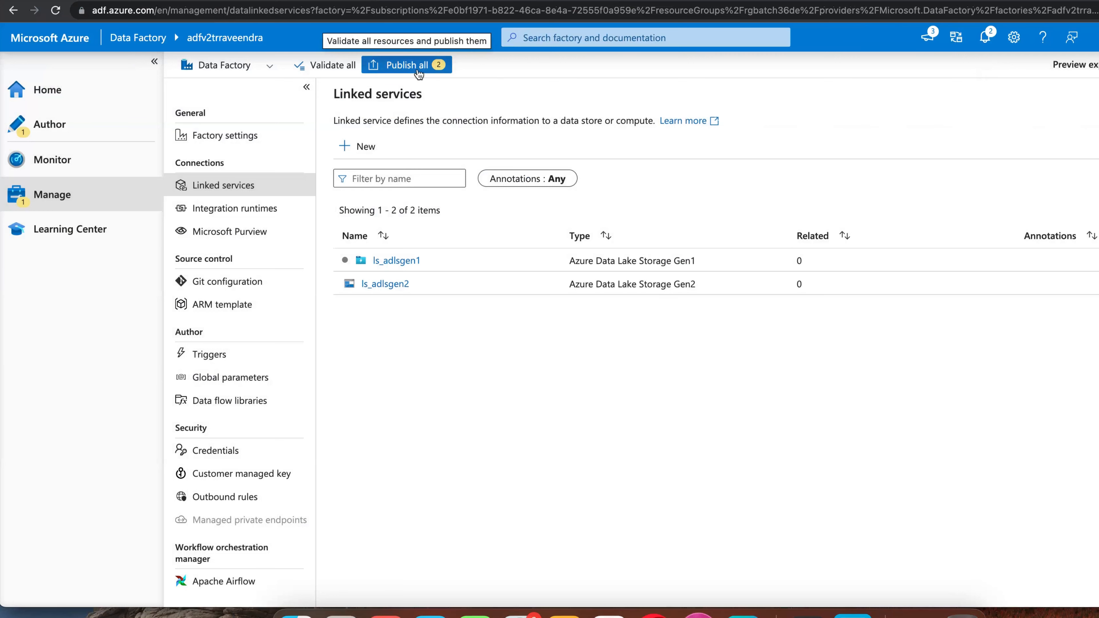
- Return to the pipeline pl_gen1_to_gen2_Migration, reposition the CopyGen1ToGen2 activity and show its source settings with the pipeline properties hidden
left_click(117, 122)
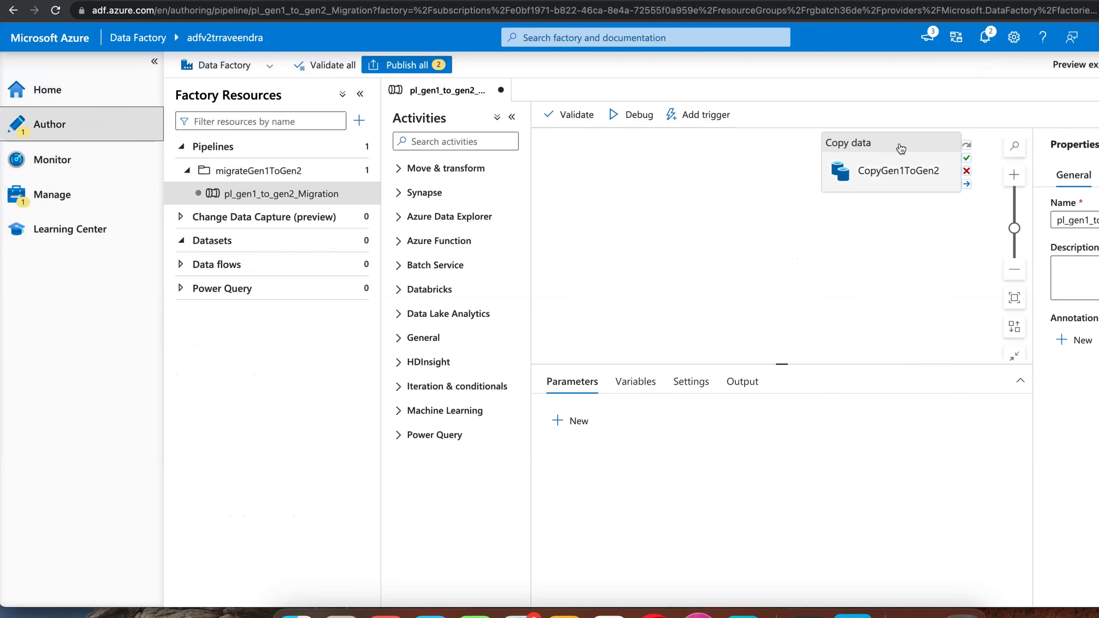
left_click_drag(898, 150, 720, 191)
left_click(614, 382)
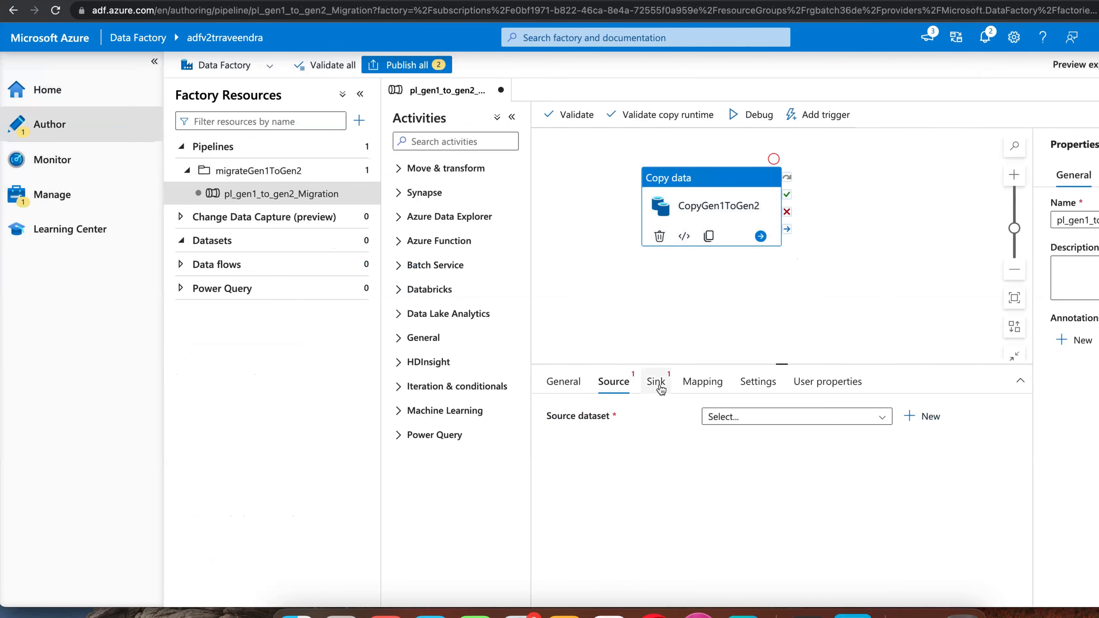
left_click(657, 383)
left_click(612, 382)
left_click(1098, 114)
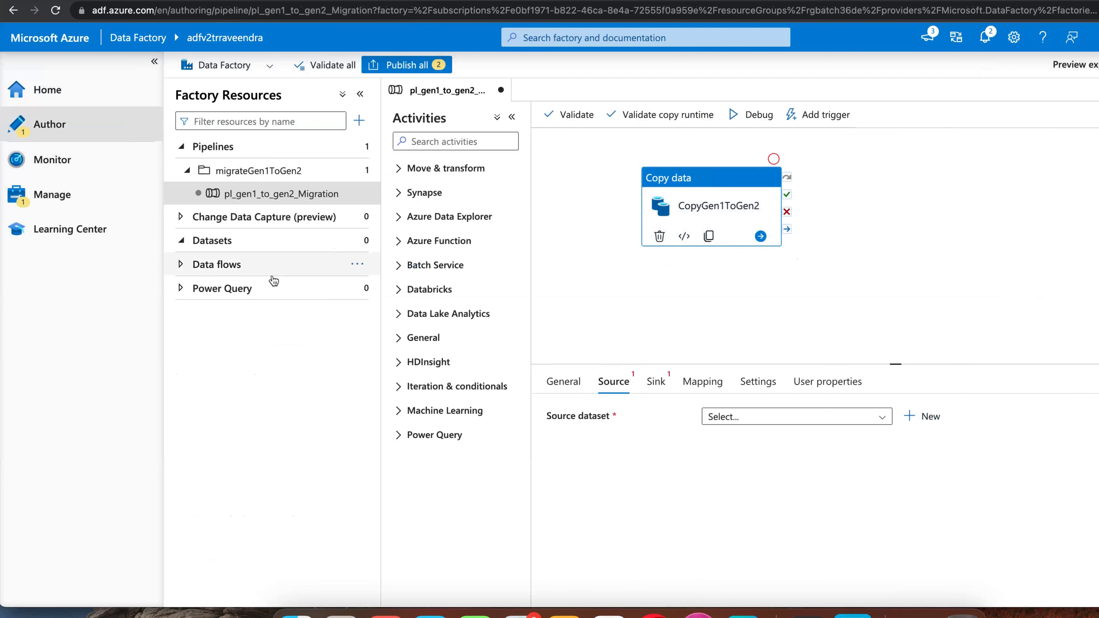
- Create a folder named migrateGen1ToGen2 under Datasets
left_click(248, 250)
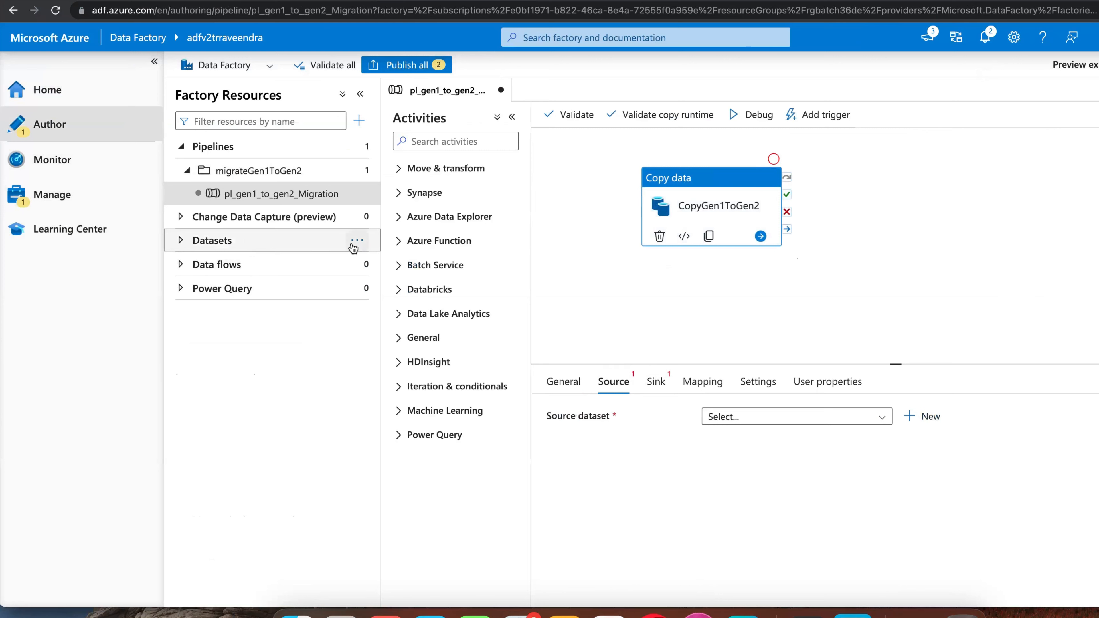
left_click(361, 243)
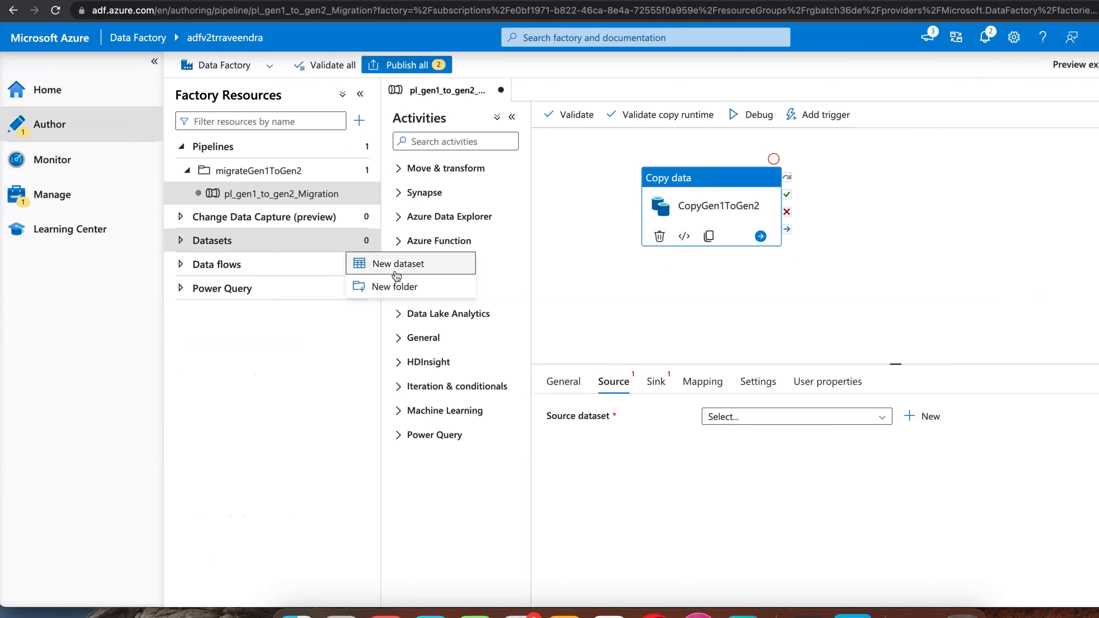
left_click(390, 288)
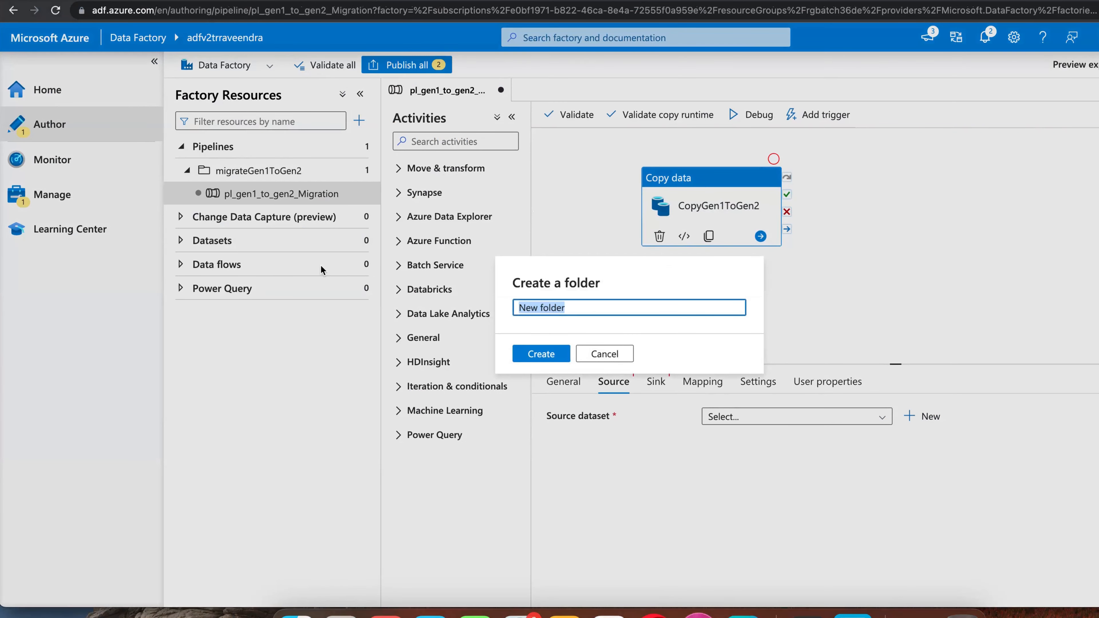
left_click(561, 312)
double_click(560, 310)
left_click(560, 309)
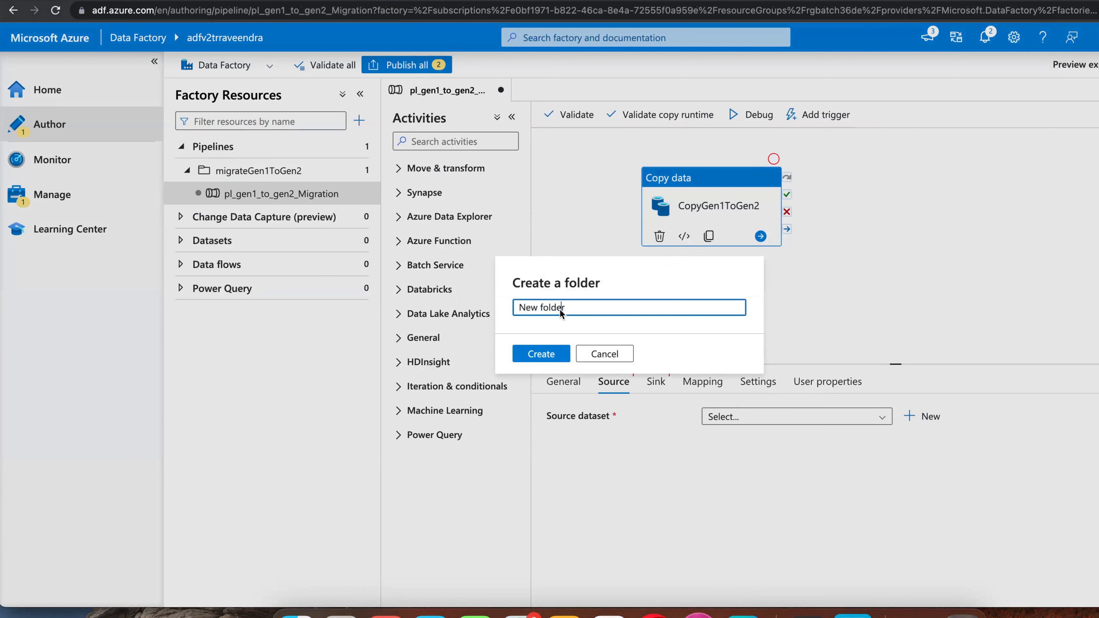
left_click_drag(578, 310, 508, 311)
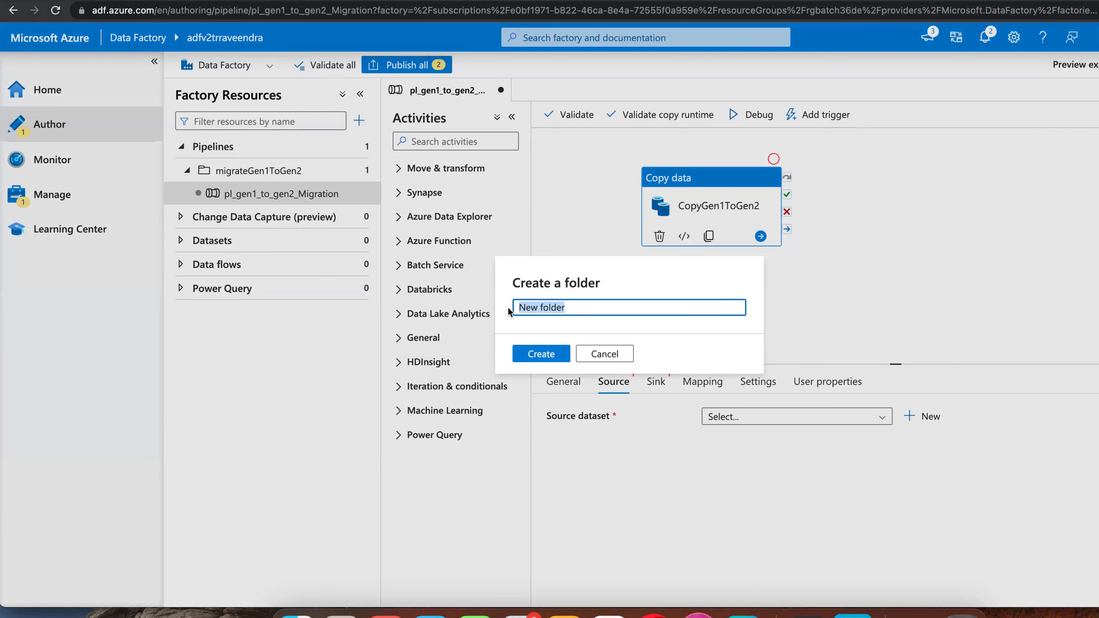
type("migrateGen1ToGen2")
left_click(525, 352)
- Start a new dataset in the migrateGen1ToGen2 dataset folder for Azure Data Lake Storage Gen1 with Binary format
left_click(355, 265)
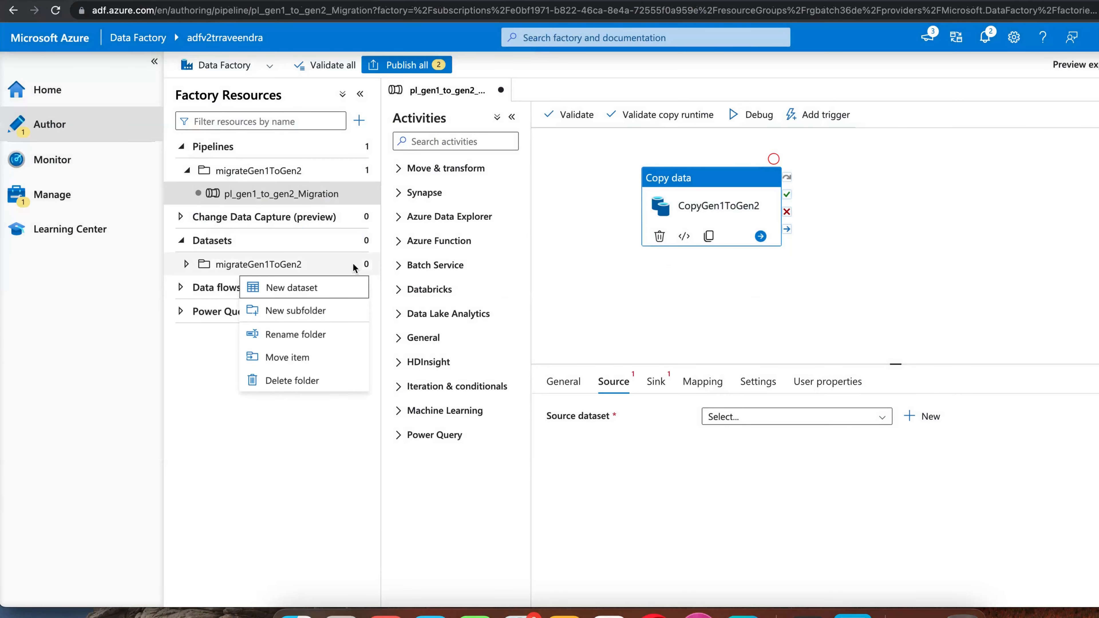
left_click(329, 286)
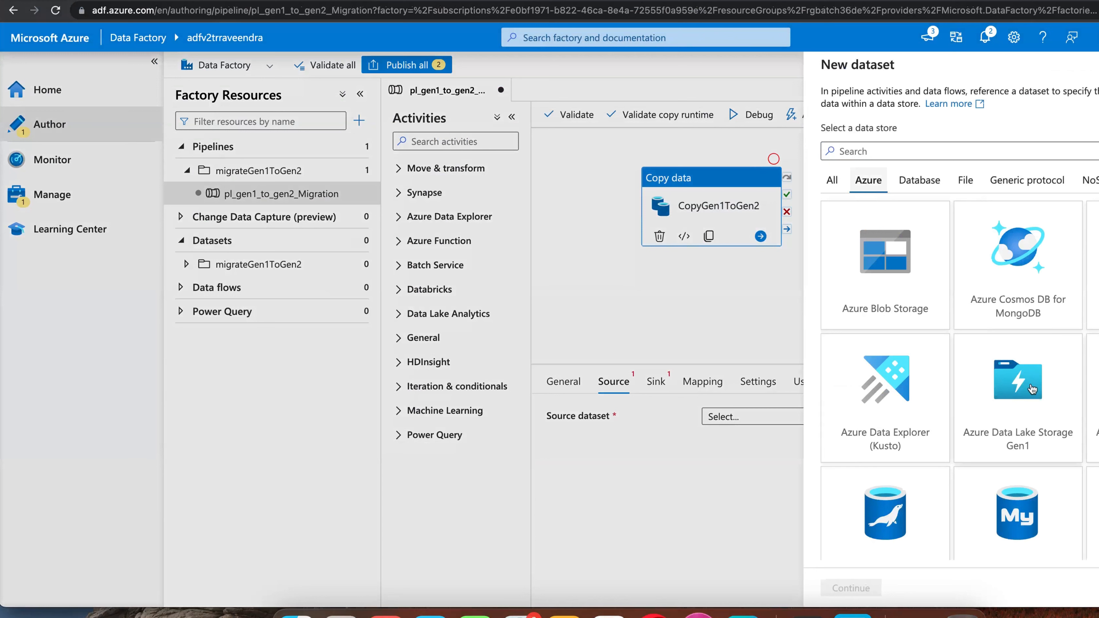
double_click(1033, 389)
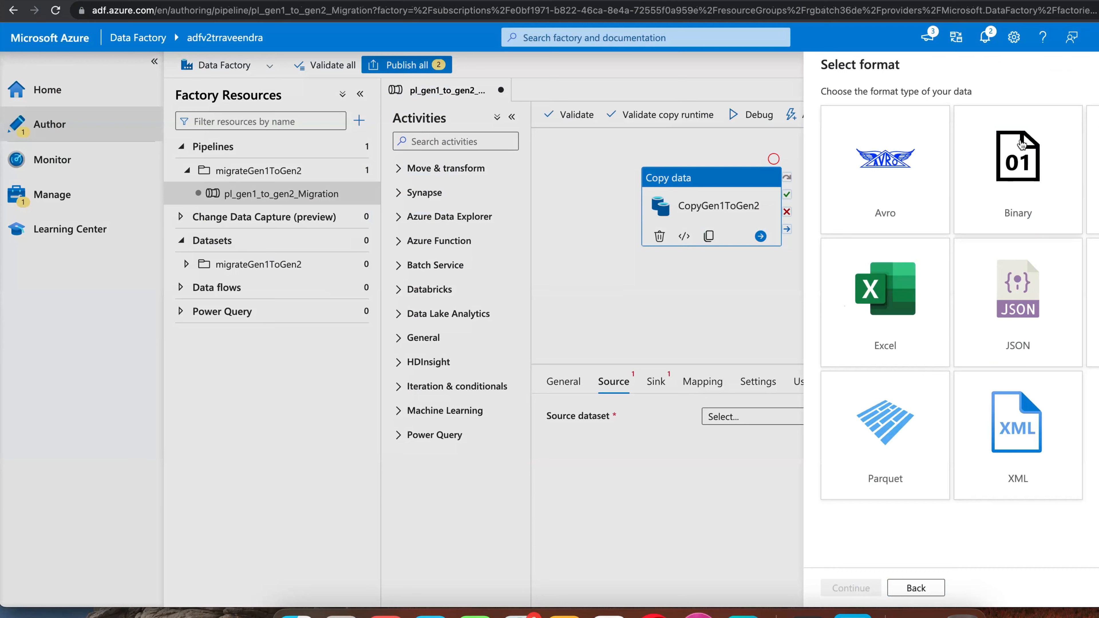
left_click(1004, 177)
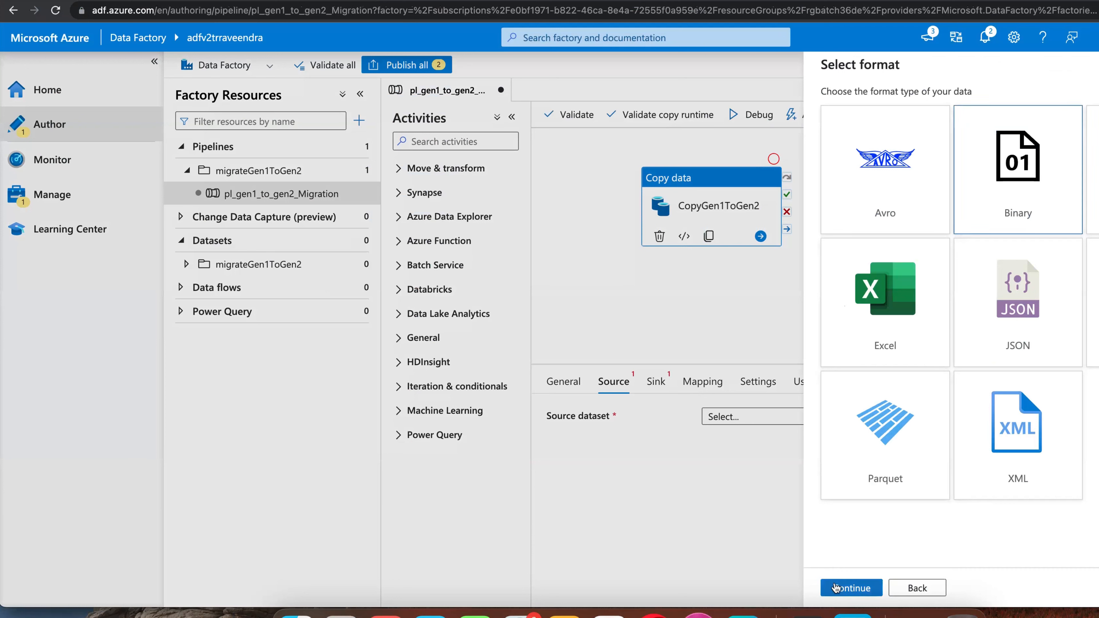
left_click(841, 588)
- Name the dataset ds_adlsgen1_binary and assign it the linked service ls_adlsgen1
left_click(841, 109)
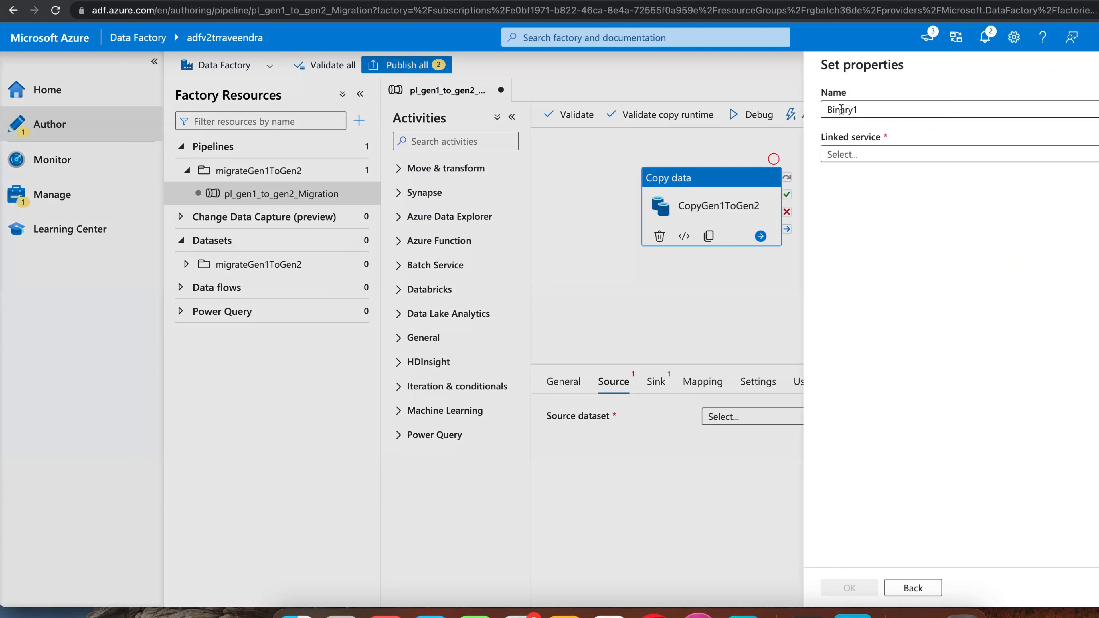
double_click(841, 110)
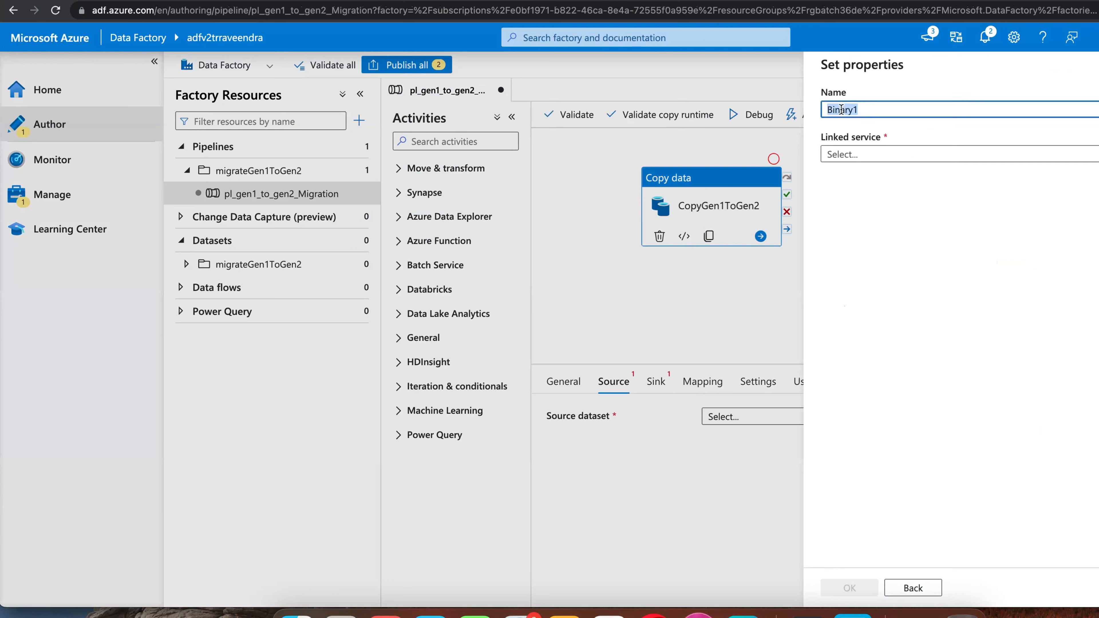
type("ds_adlsge")
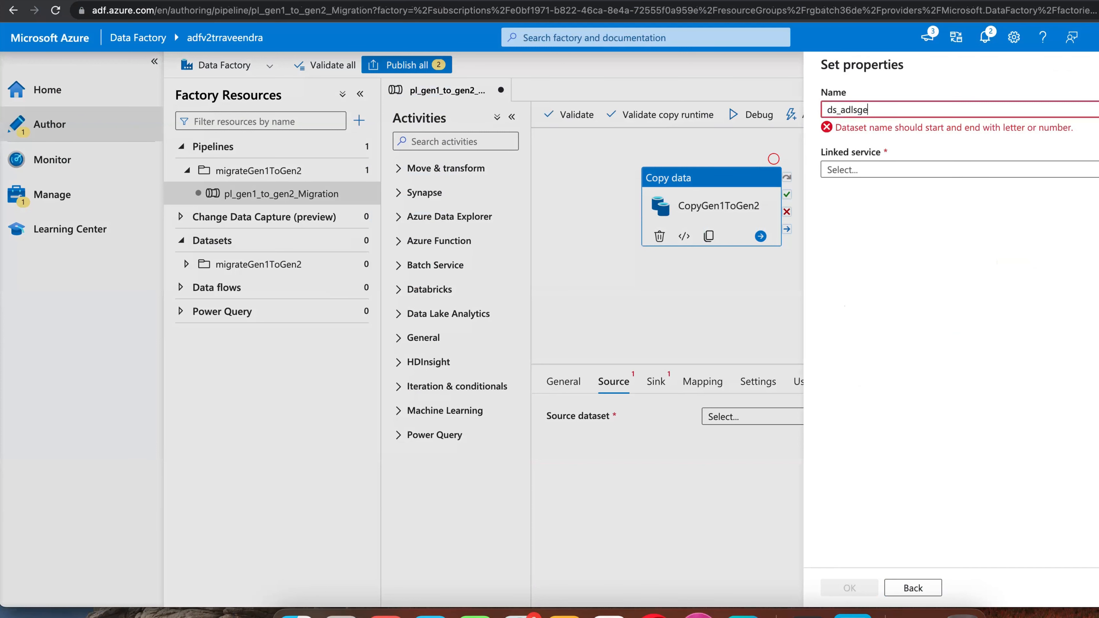
type("n1_binary")
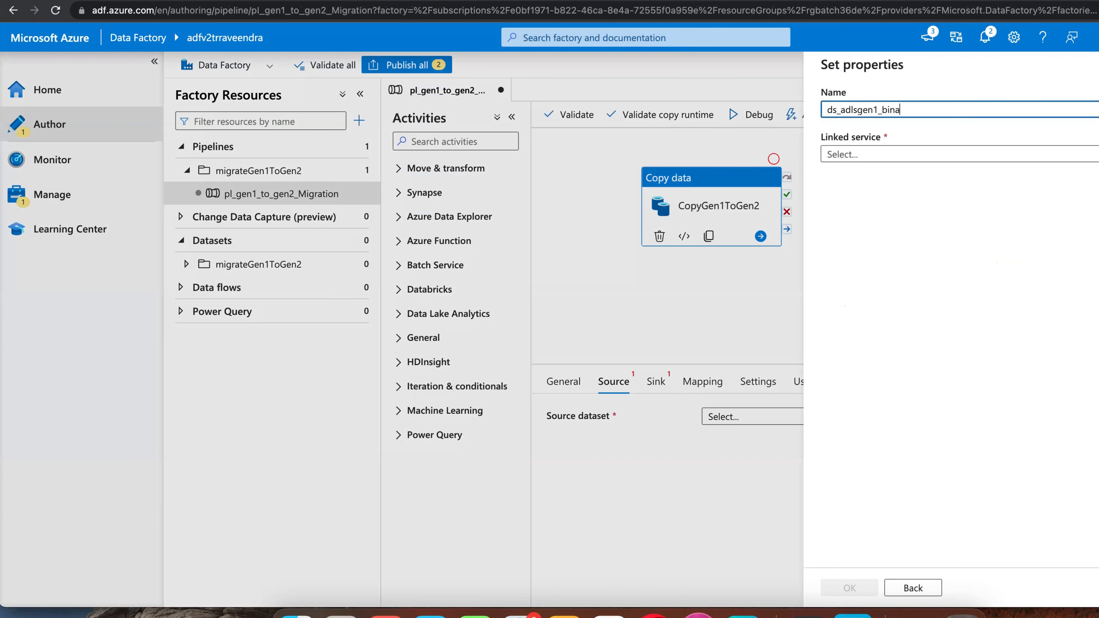
left_click(851, 157)
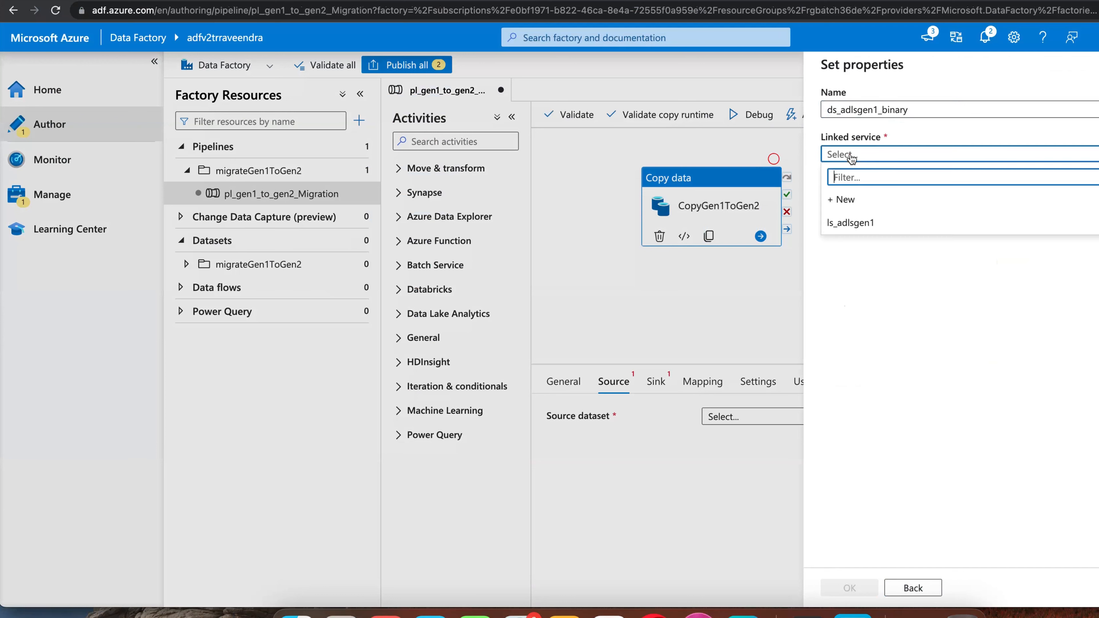
left_click(858, 232)
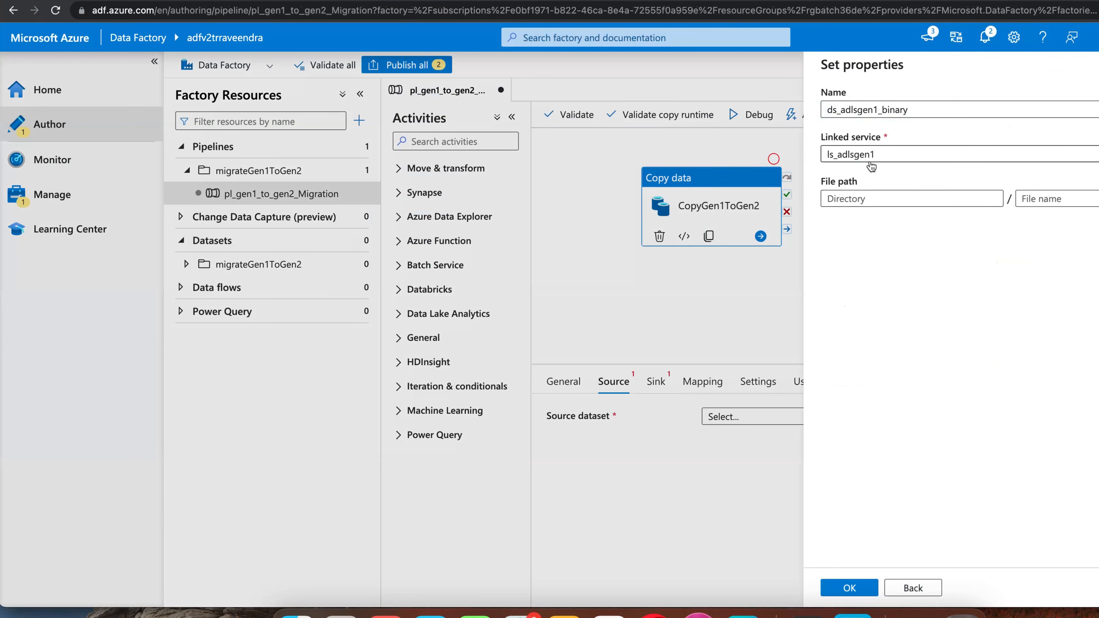
- Browse to dept_pipe.dat in landing/oracleapps as the dataset's file path and create the dataset
left_click(1097, 199)
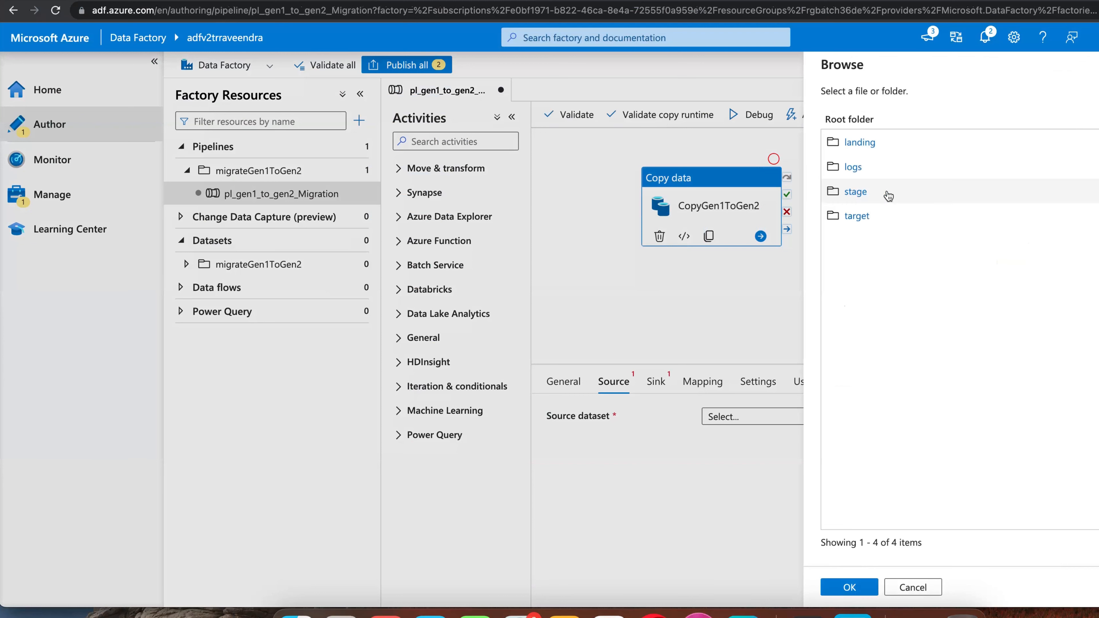
left_click(860, 143)
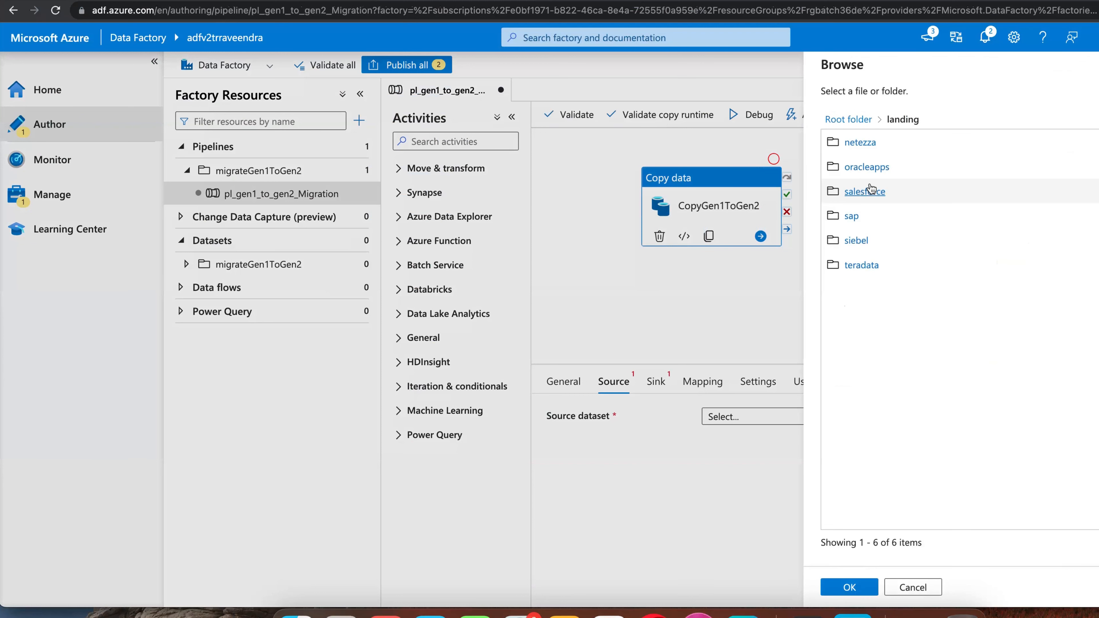
left_click(867, 168)
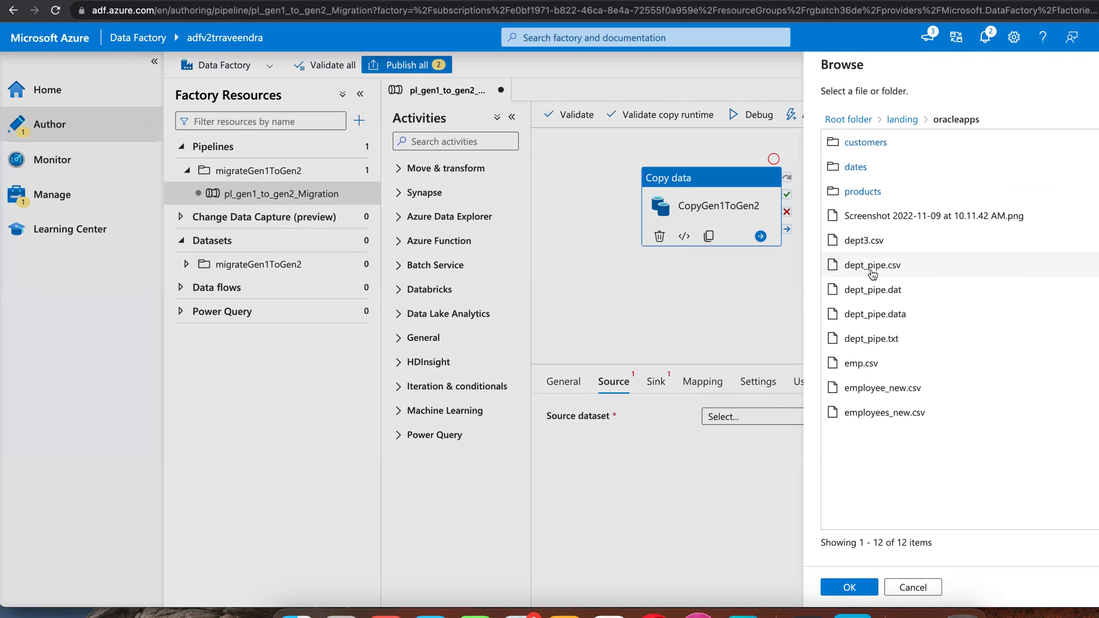
left_click(873, 291)
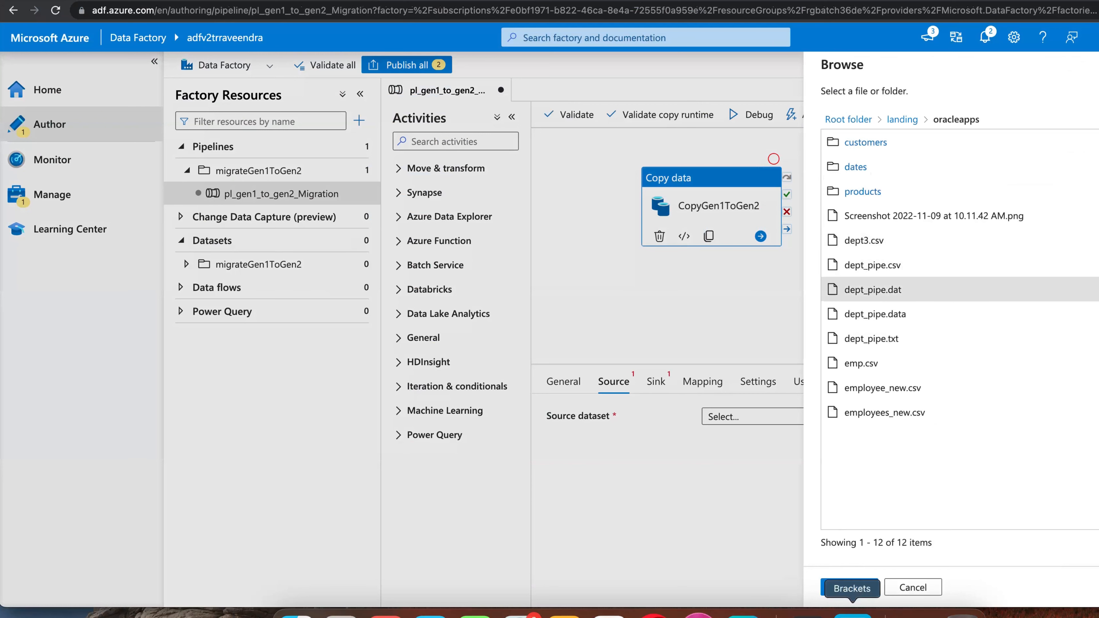
left_click(849, 587)
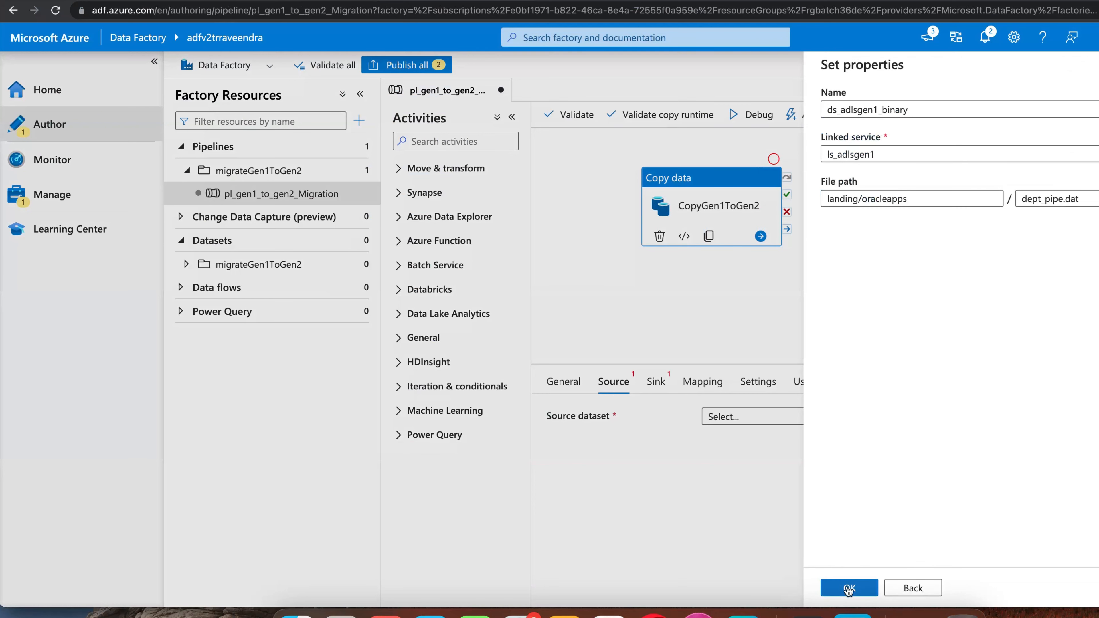
left_click(849, 588)
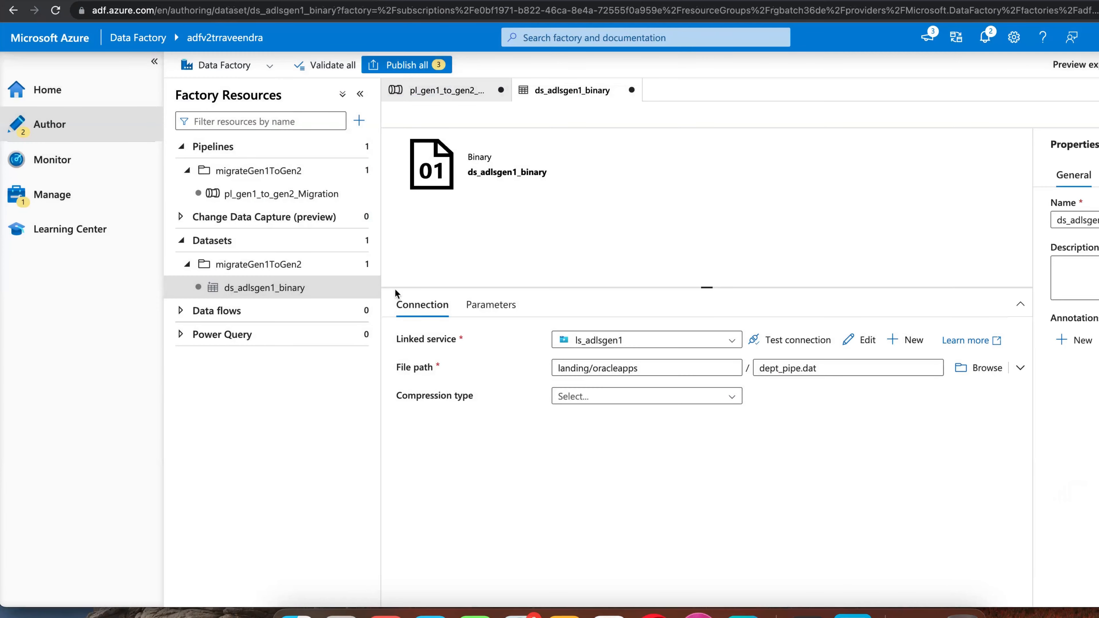
- Start another dataset in the migrateGen1ToGen2 dataset folder for Azure Data Lake Storage Gen2 with Binary format
left_click(358, 266)
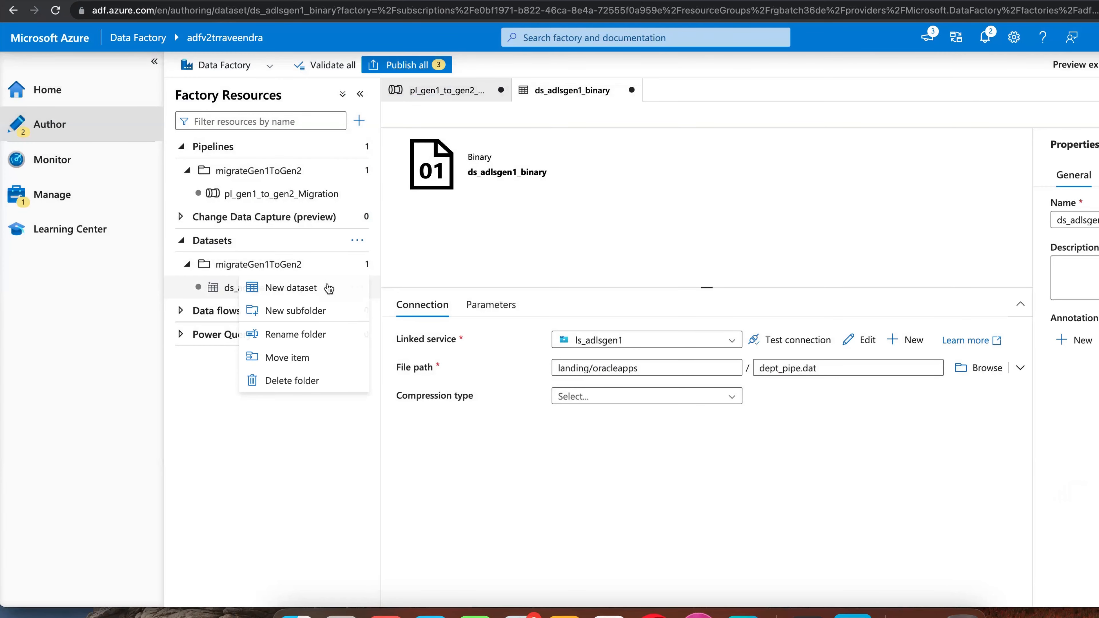
left_click(328, 289)
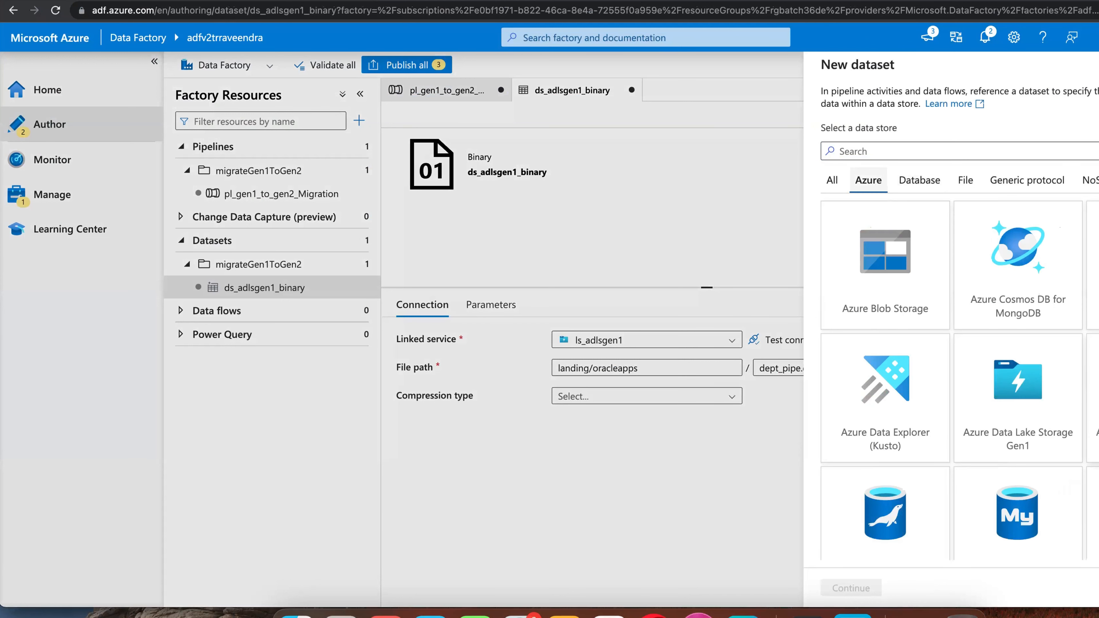
left_click(1018, 399)
left_click(852, 588)
left_click(1013, 193)
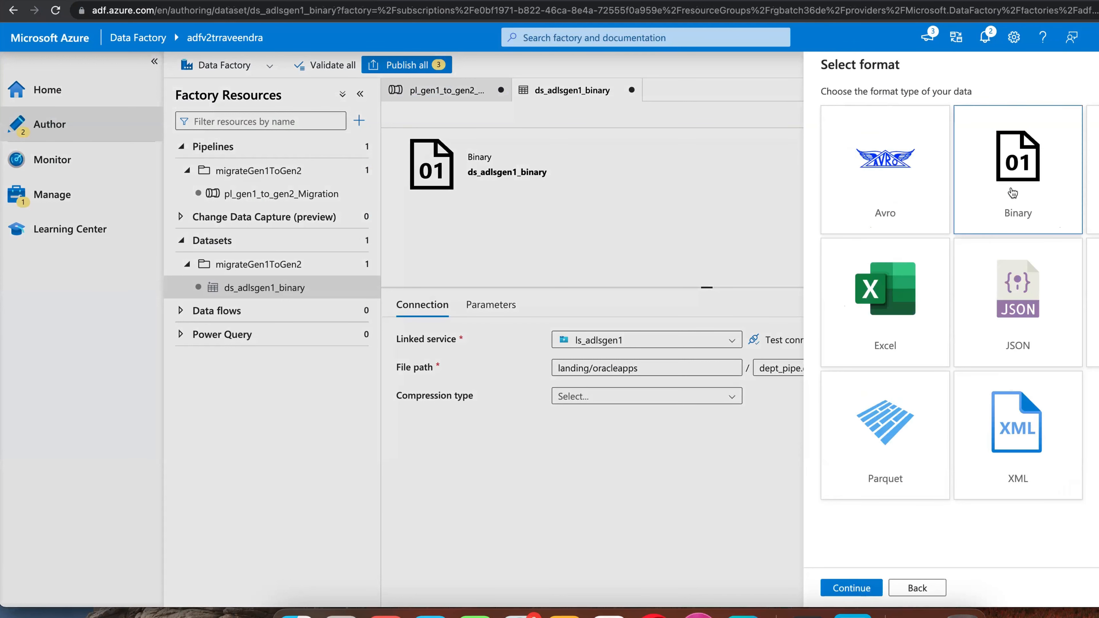
- Name the dataset ds_adlsgen2_binary and assign it the linked service ls_adlsgen2
double_click(872, 111)
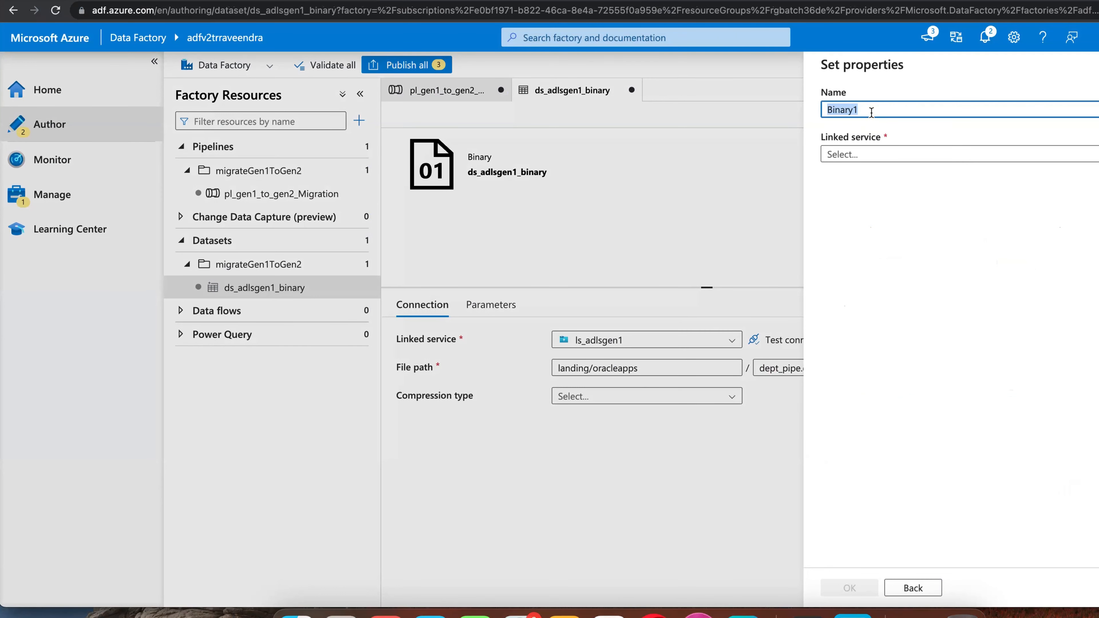
type("ds_adlsgen2_binary")
left_click(875, 155)
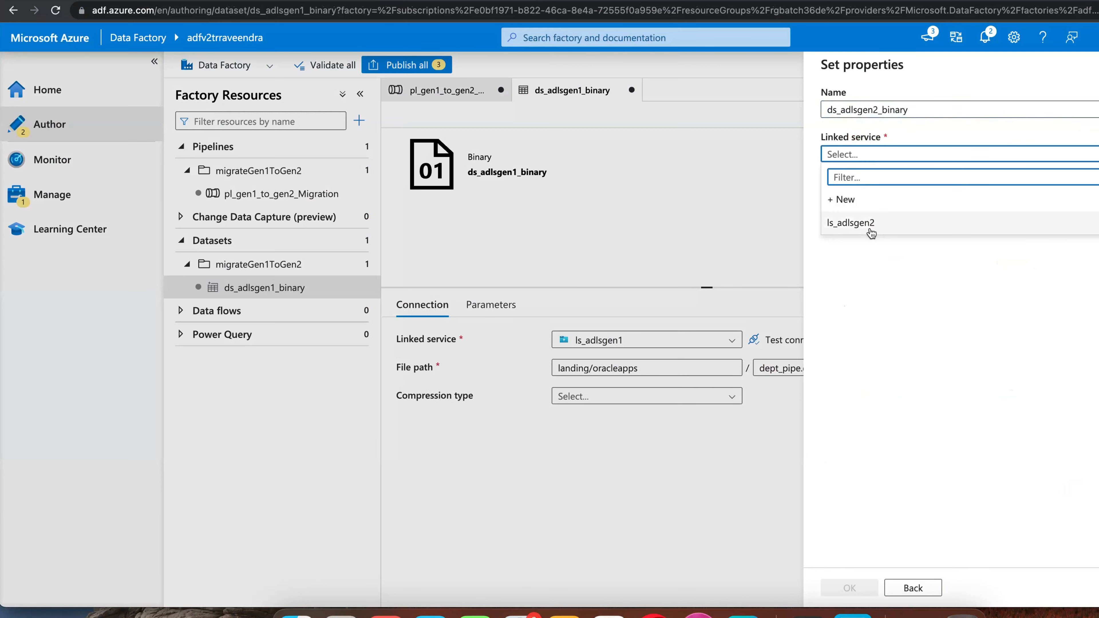
left_click(872, 223)
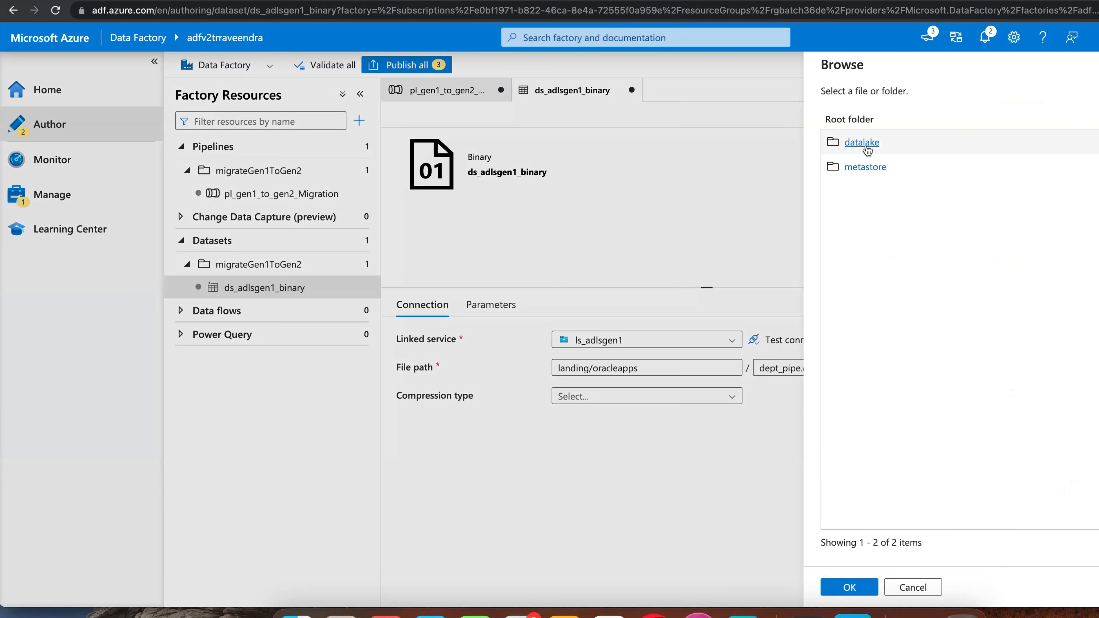
- Set the dataset's file path to the raw folder in datalake and create the dataset
left_click(861, 142)
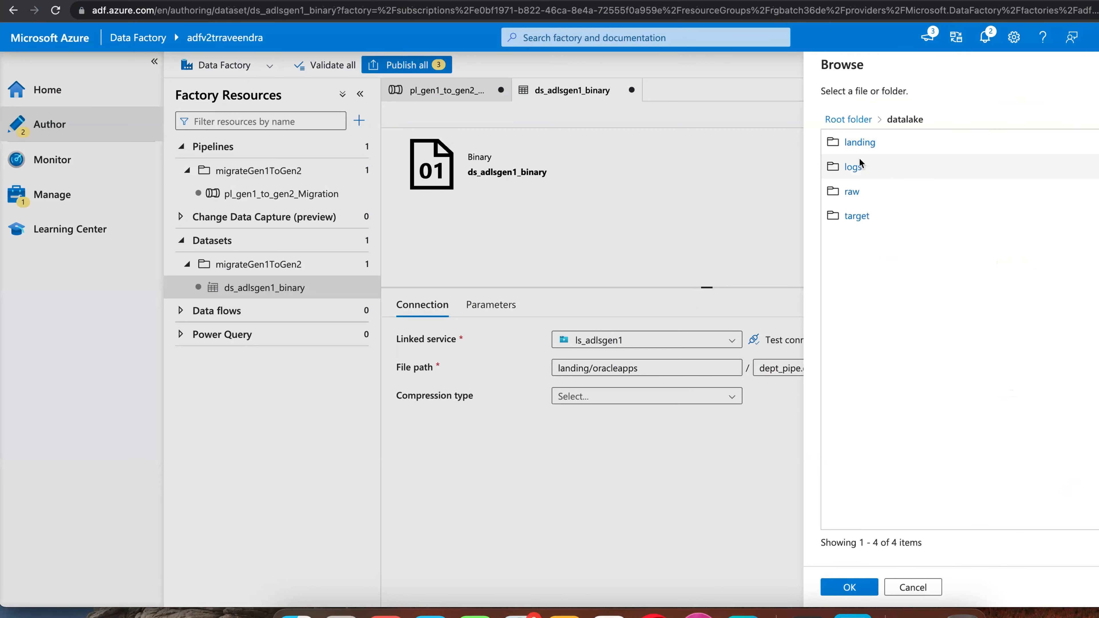
left_click(853, 193)
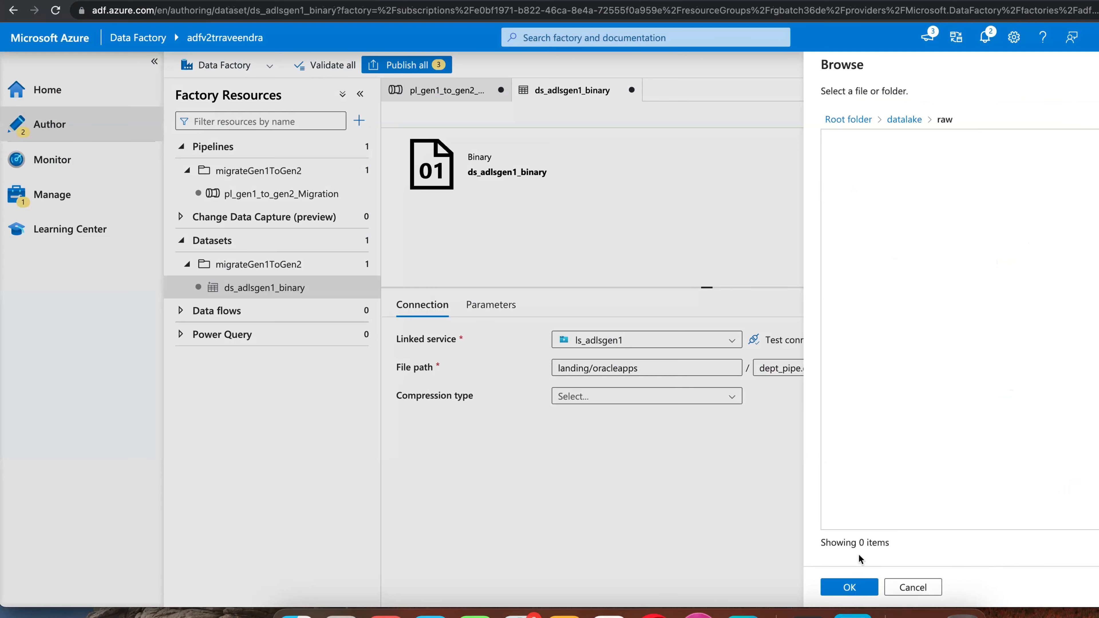
left_click(856, 587)
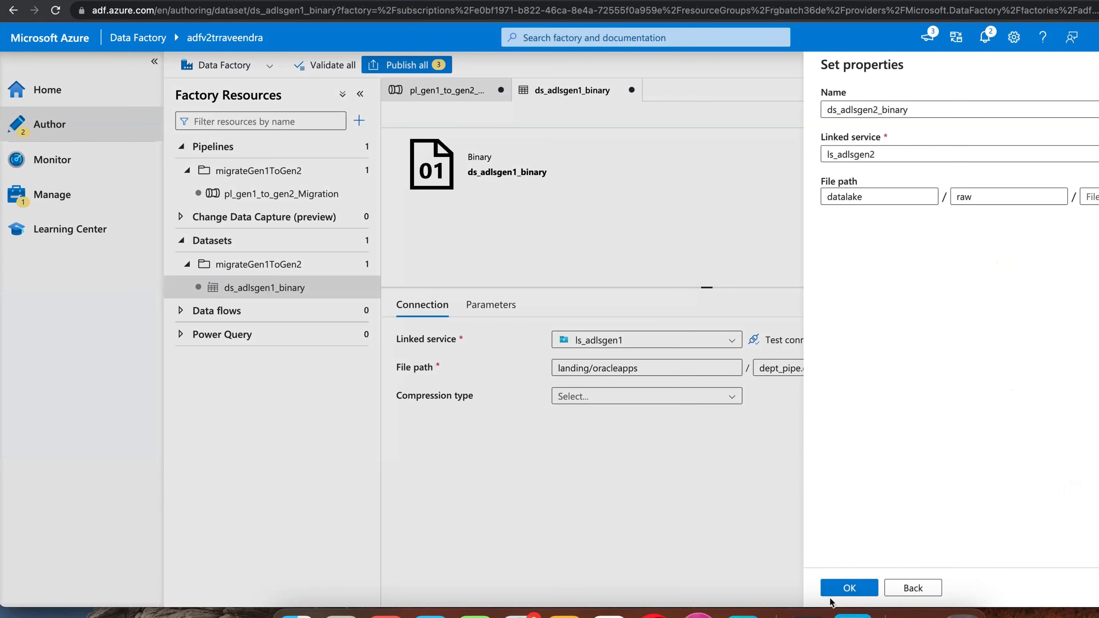
left_click(850, 588)
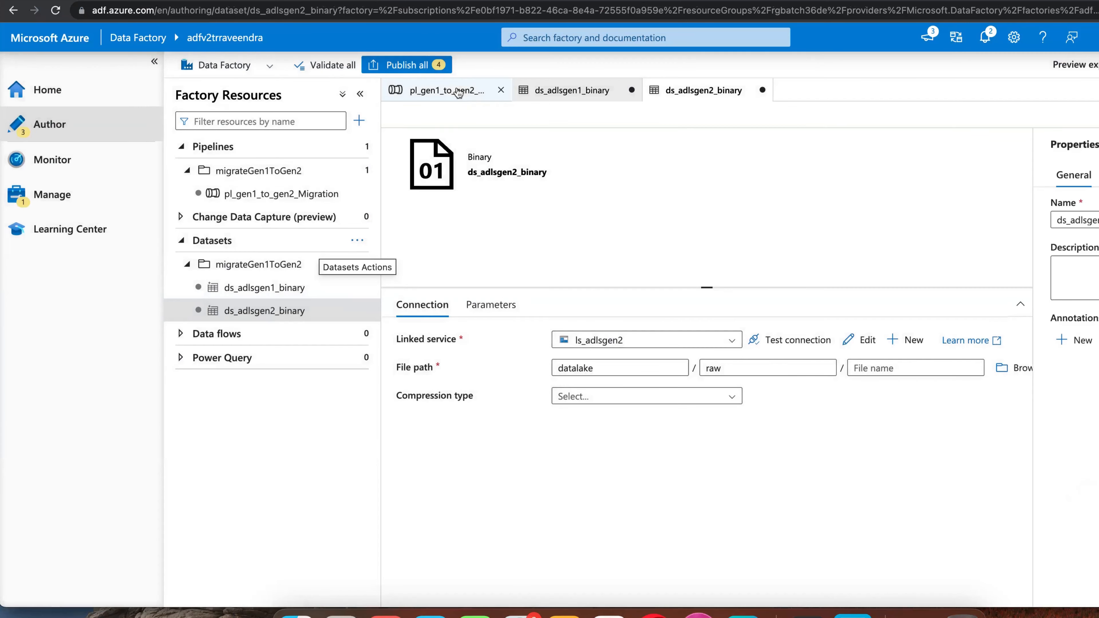
- Return to the pipeline pl_gen1_to_gen2_Migration and set the CopyGen1ToGen2 activity's source dataset to ds_adlsgen1_binary
left_click(450, 91)
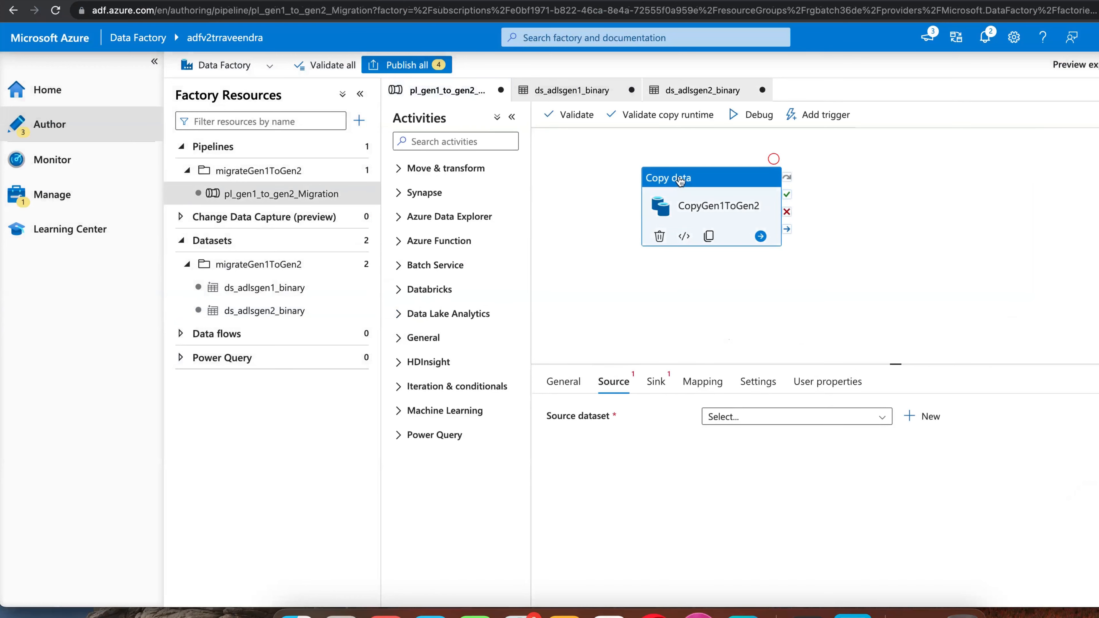
left_click(750, 418)
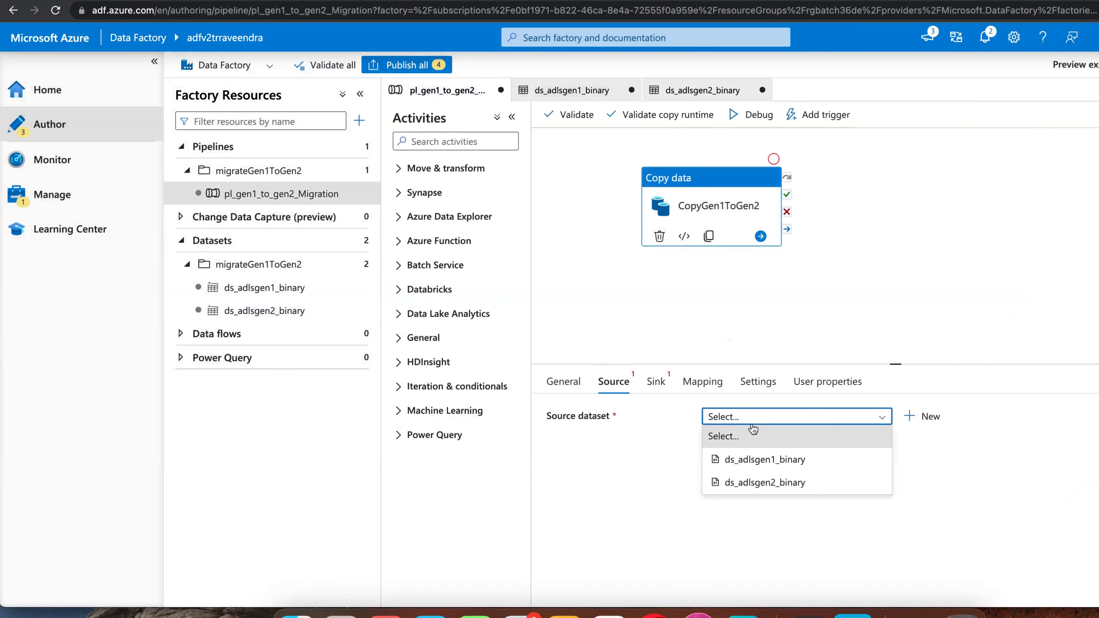
left_click(774, 461)
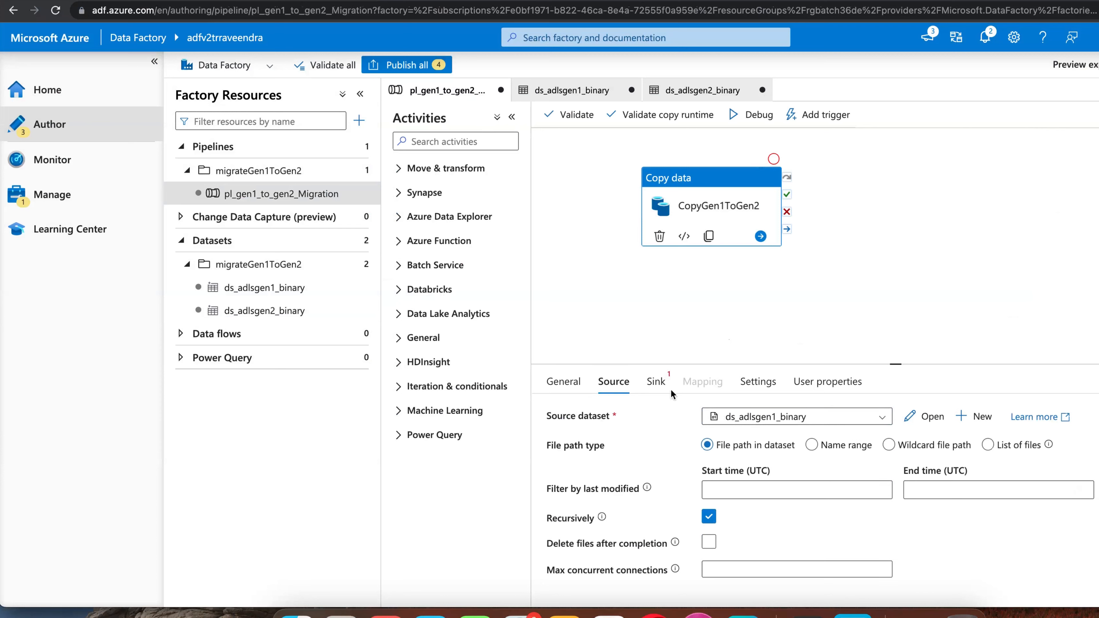
- Set the CopyGen1ToGen2 activity's sink dataset to ds_adlsgen2_binary
left_click(655, 381)
left_click(715, 416)
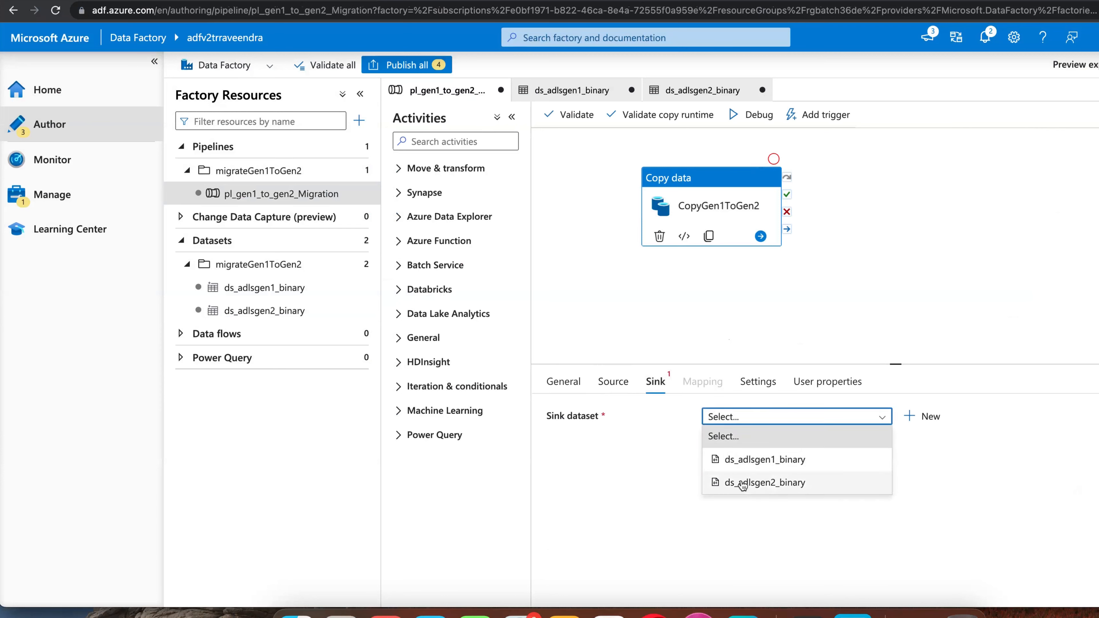
left_click(741, 486)
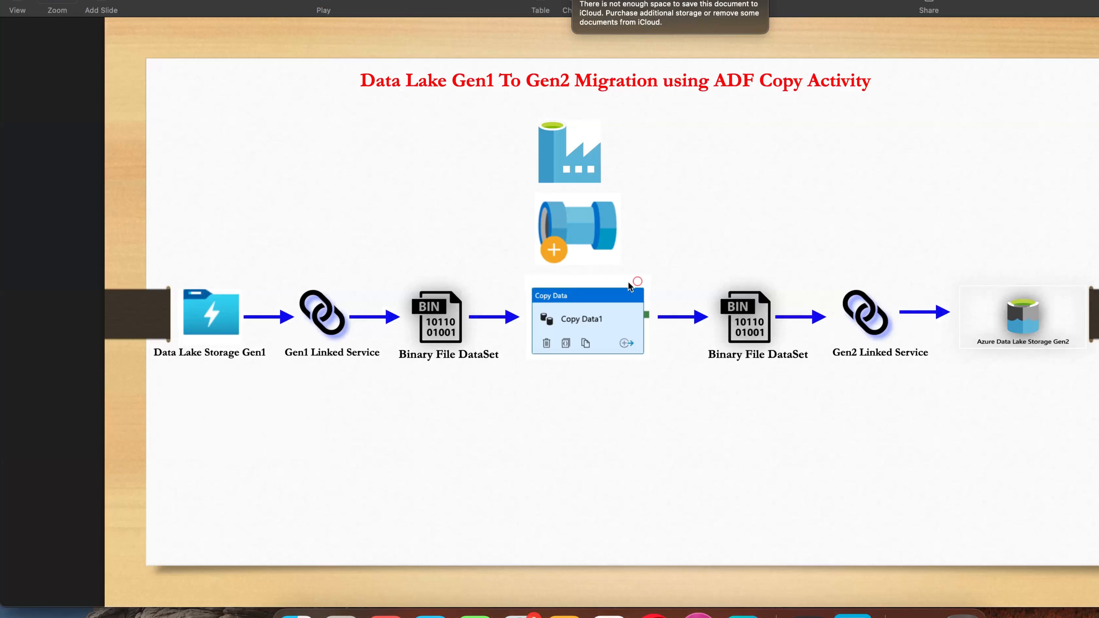
mouse_move(620, 272)
left_mouse_down()
mouse_move(582, 270)
mouse_move(500, 302)
mouse_move(625, 360)
mouse_move(655, 306)
mouse_move(639, 285)
left_mouse_up()
left_click_drag(446, 275, 464, 255)
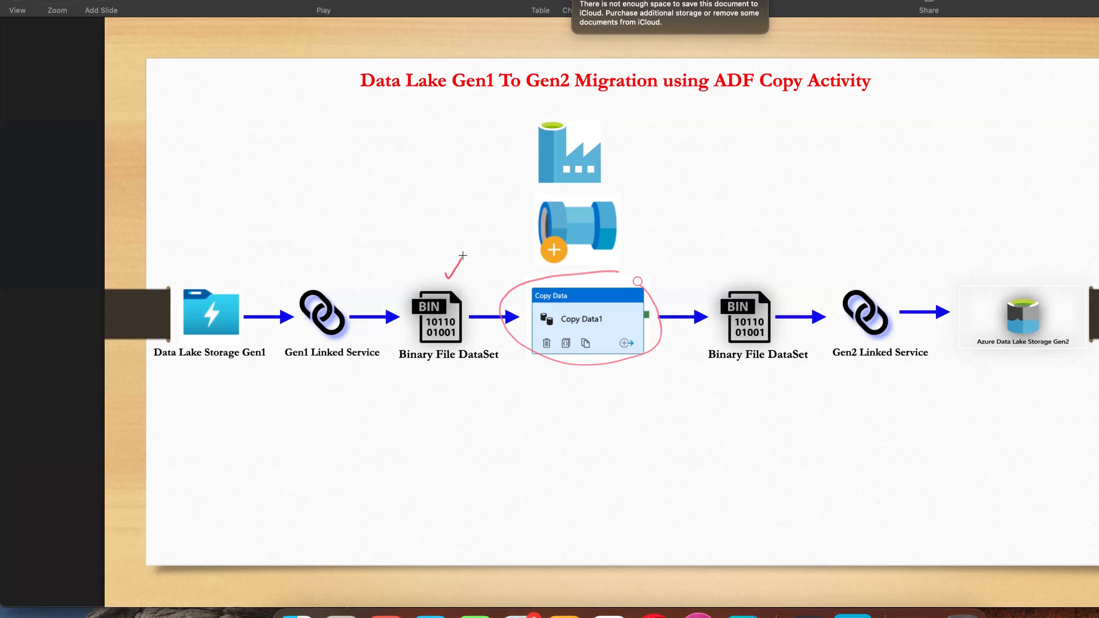
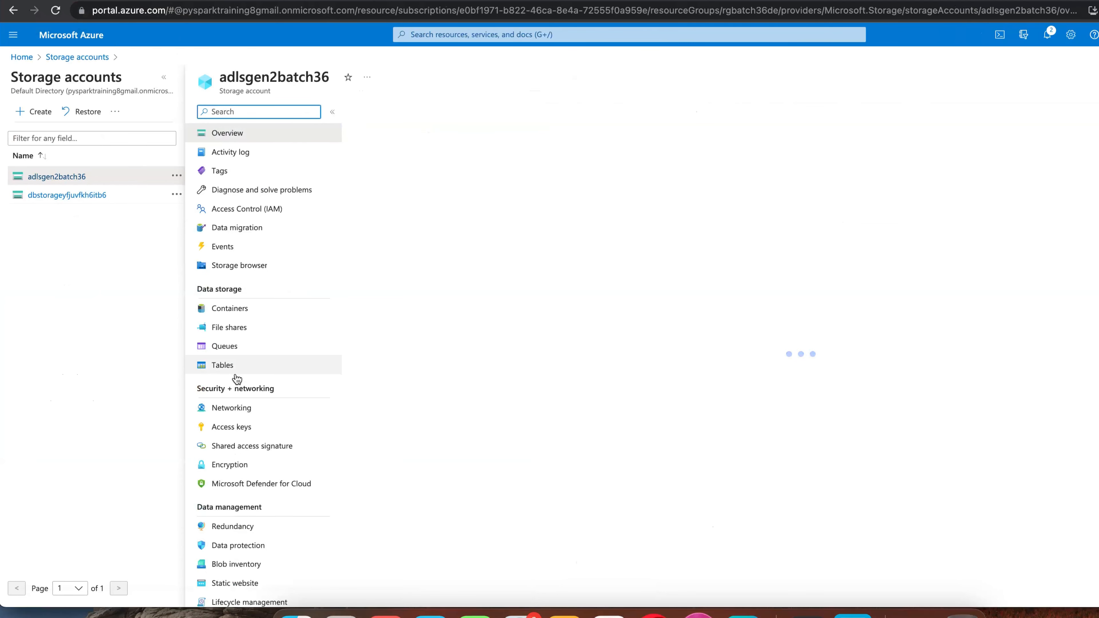
- In the adlsgen2batch36 storage account, open the raw folder of the datalake container to check its contents
left_click(226, 311)
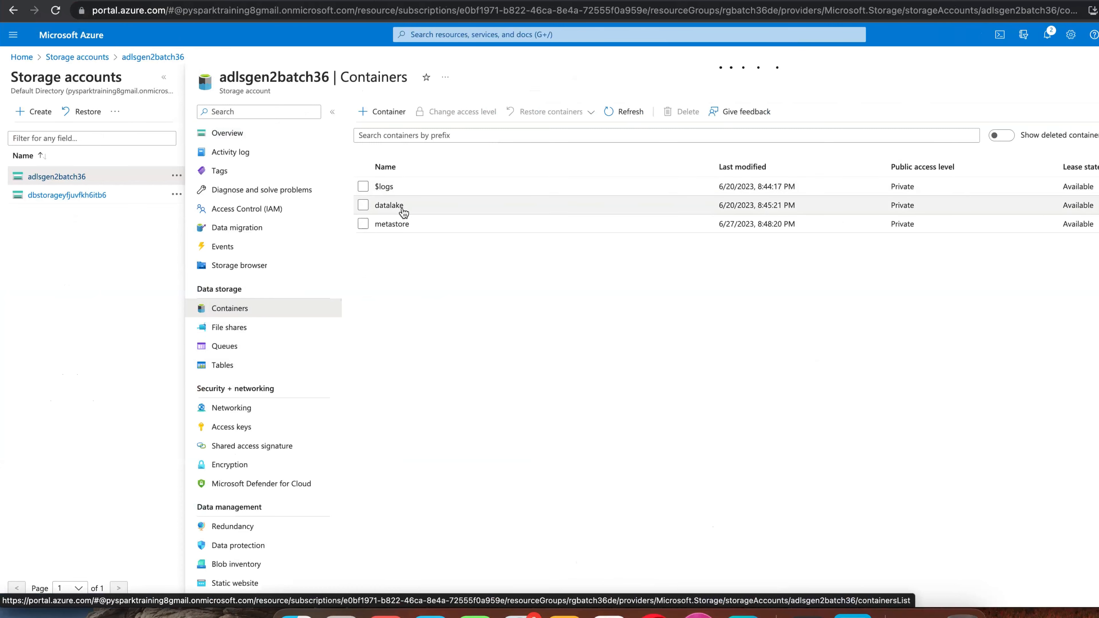
left_click(402, 212)
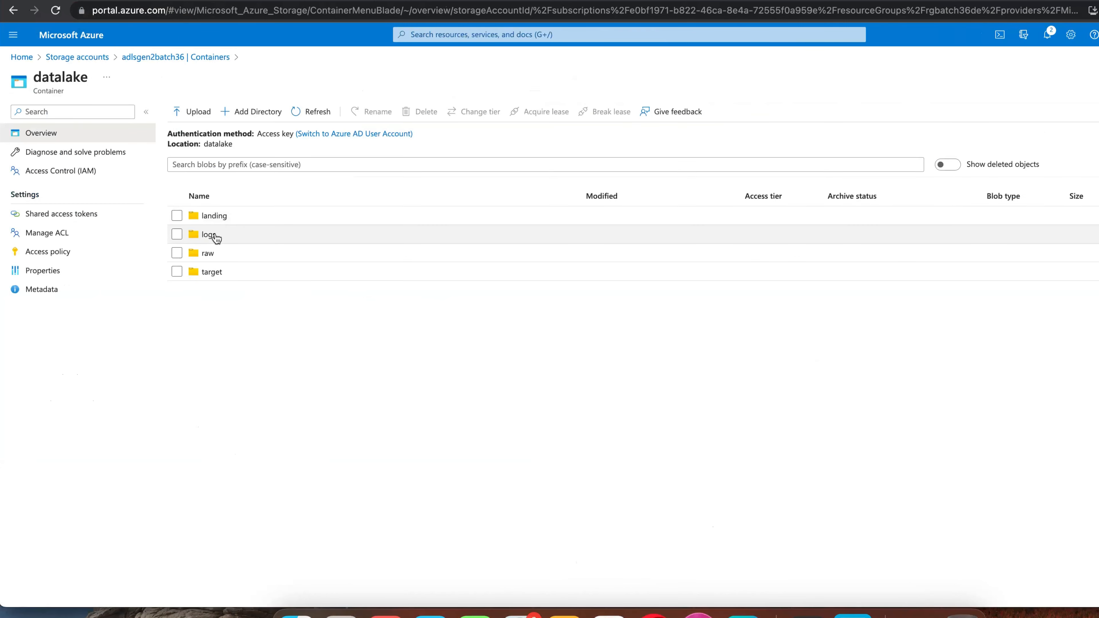
left_click(208, 253)
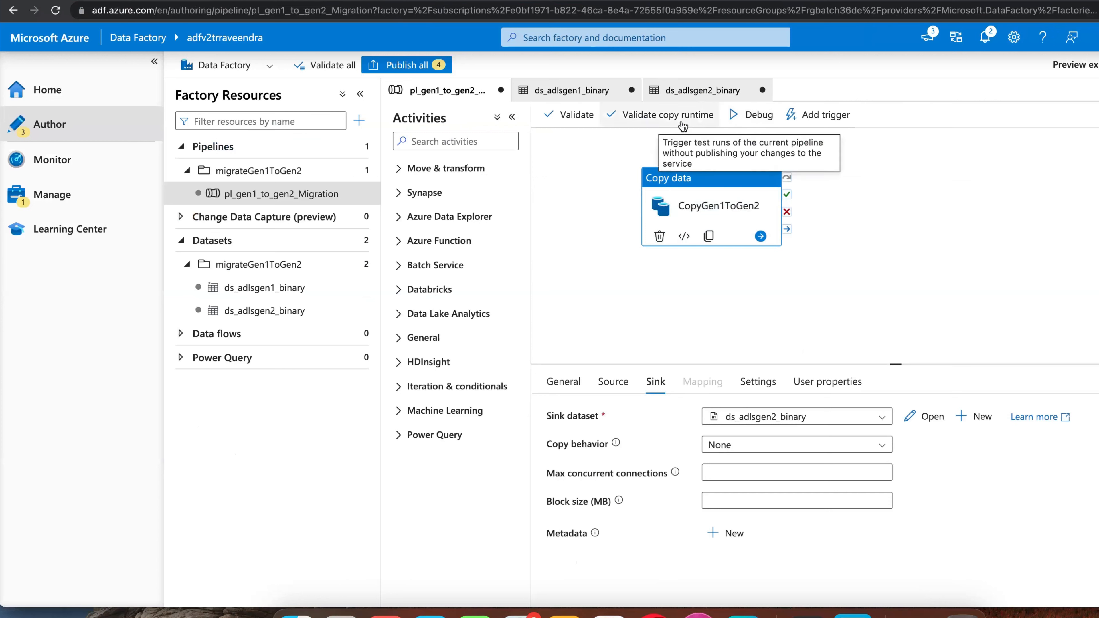
- Return to the pipeline pl_gen1_to_gen2_Migration, start a debug run and validate the pipeline
left_click(750, 122)
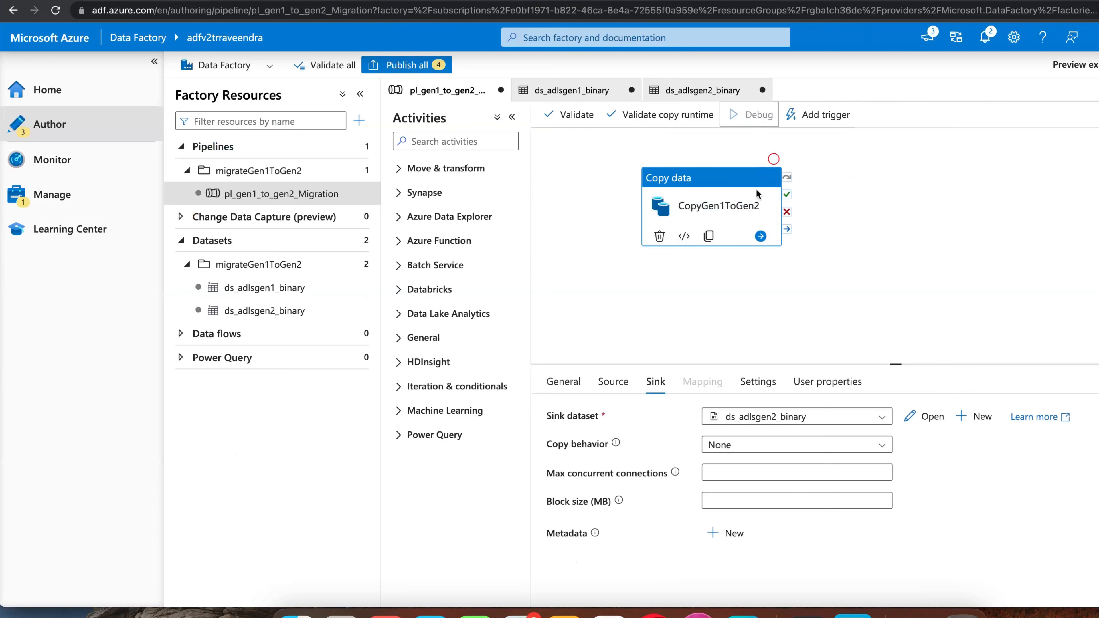
left_click(682, 324)
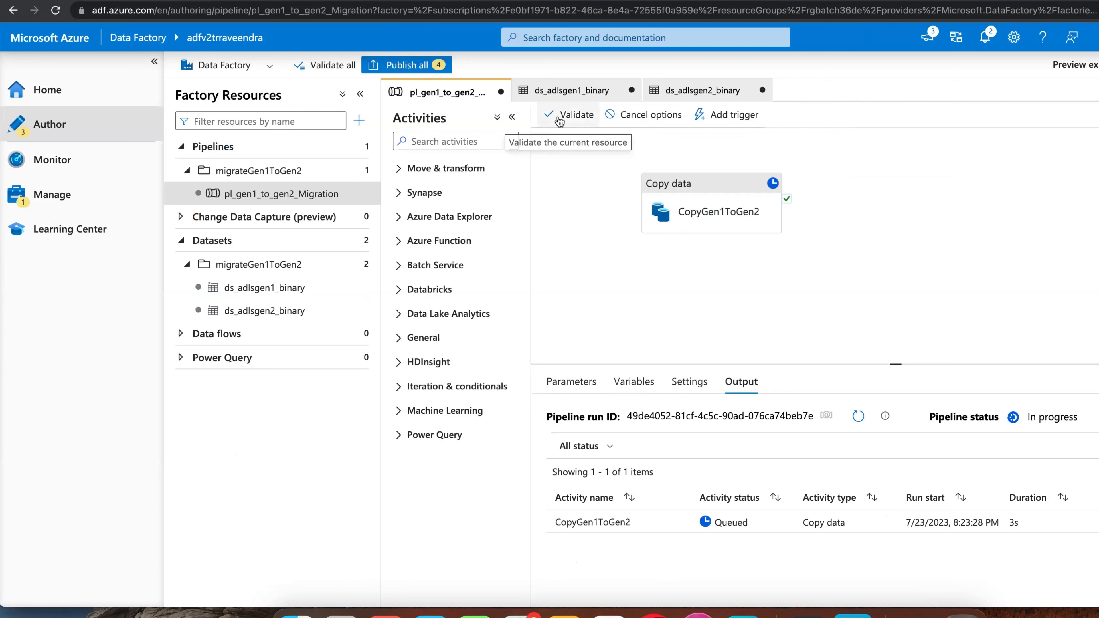
left_click(565, 118)
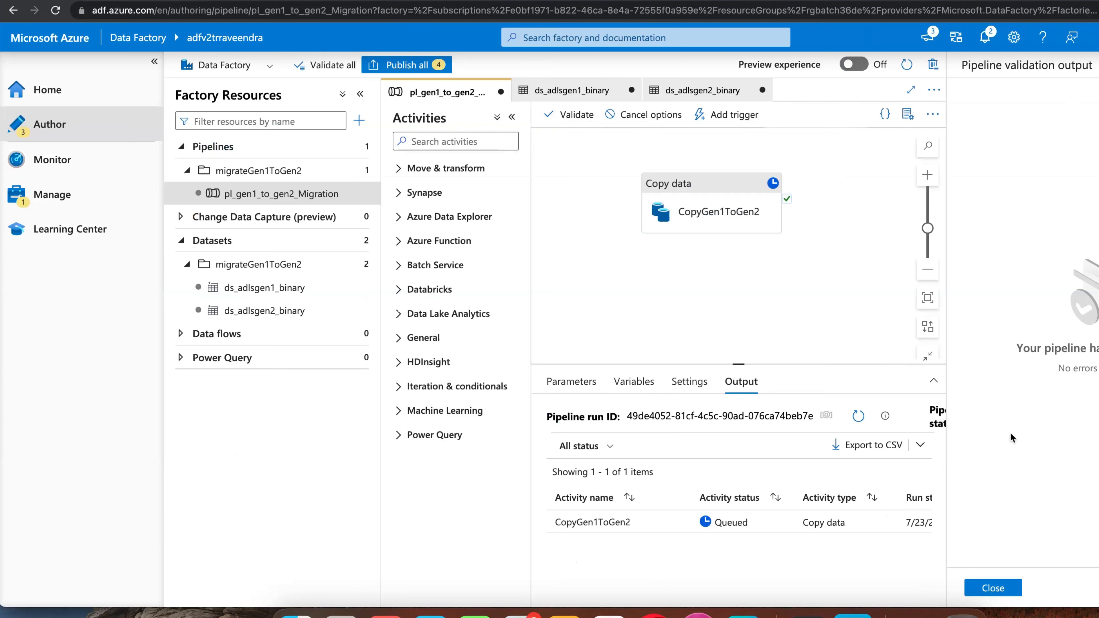
left_click(1007, 591)
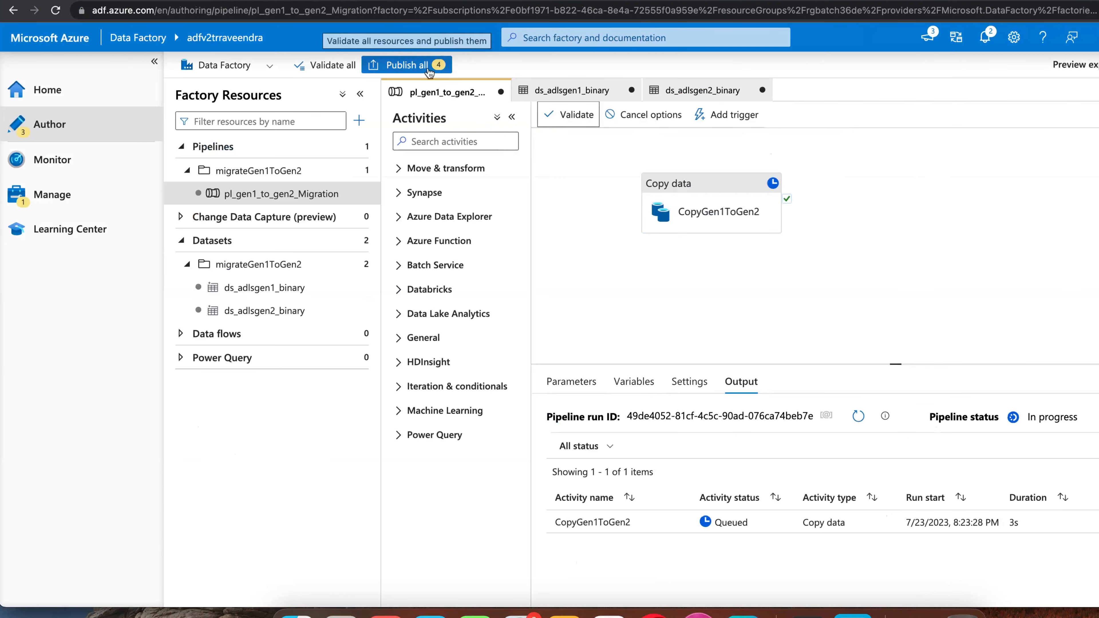
- Publish all pending factory changes and refresh the debug run's status
left_click(428, 71)
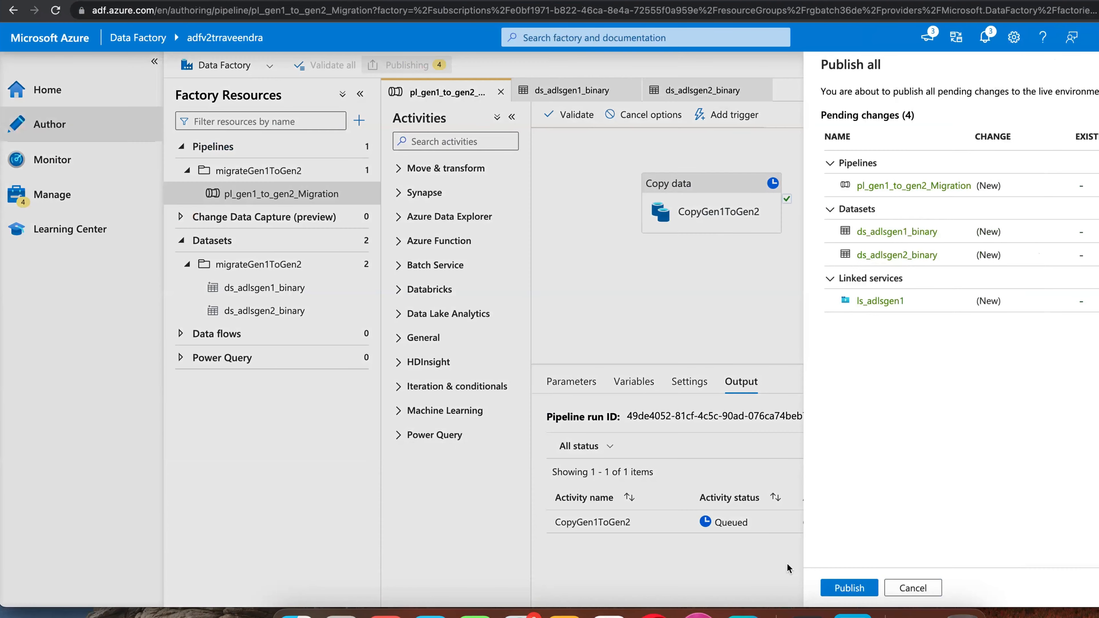
left_click(834, 588)
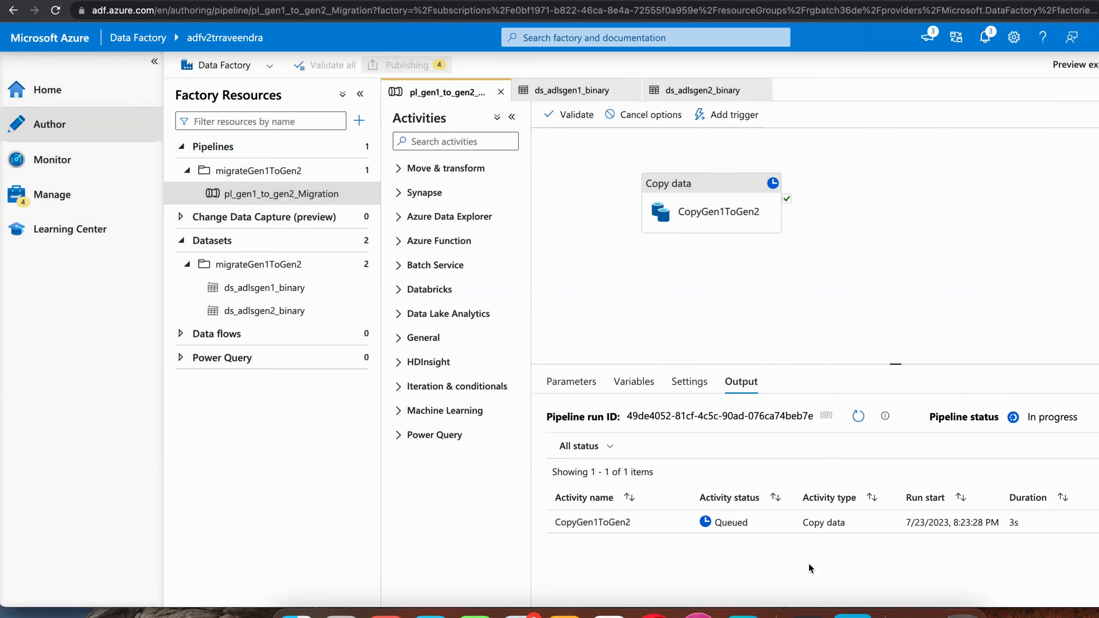
left_click(859, 417)
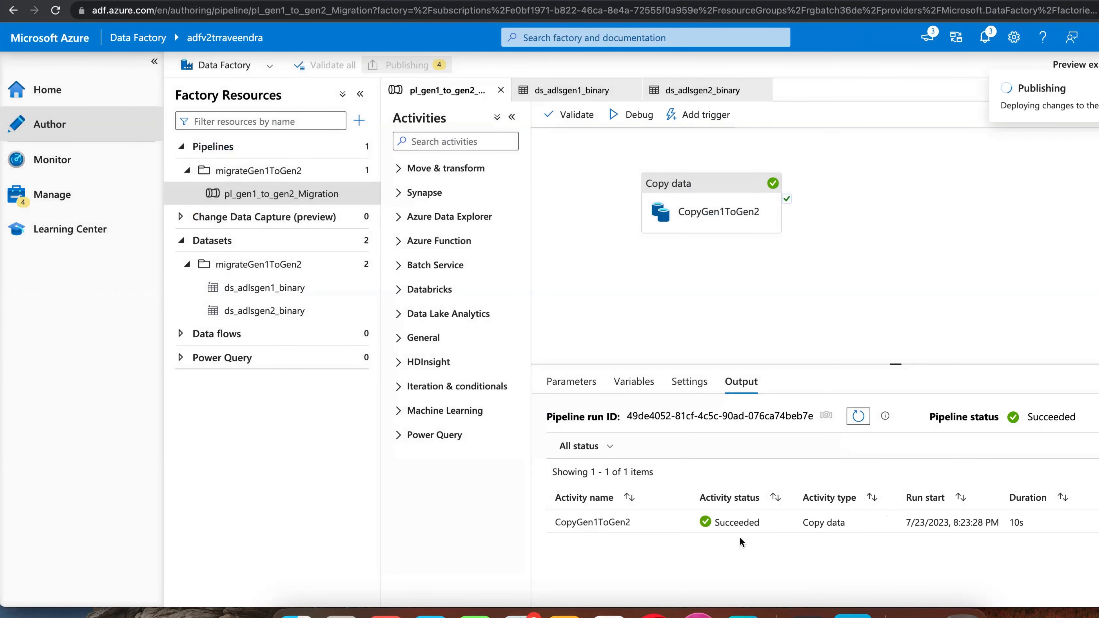
- Examine the CopyGen1ToGen2 run details: files read and written, durations, used DIUs and parallel copies
mouse_move(748, 530)
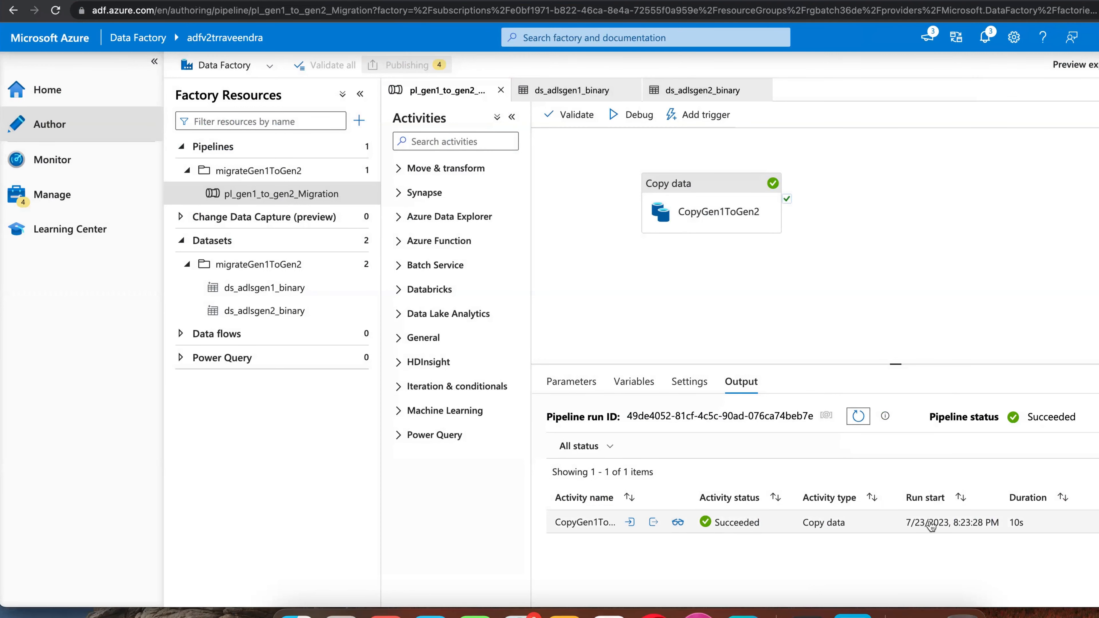
left_click(678, 523)
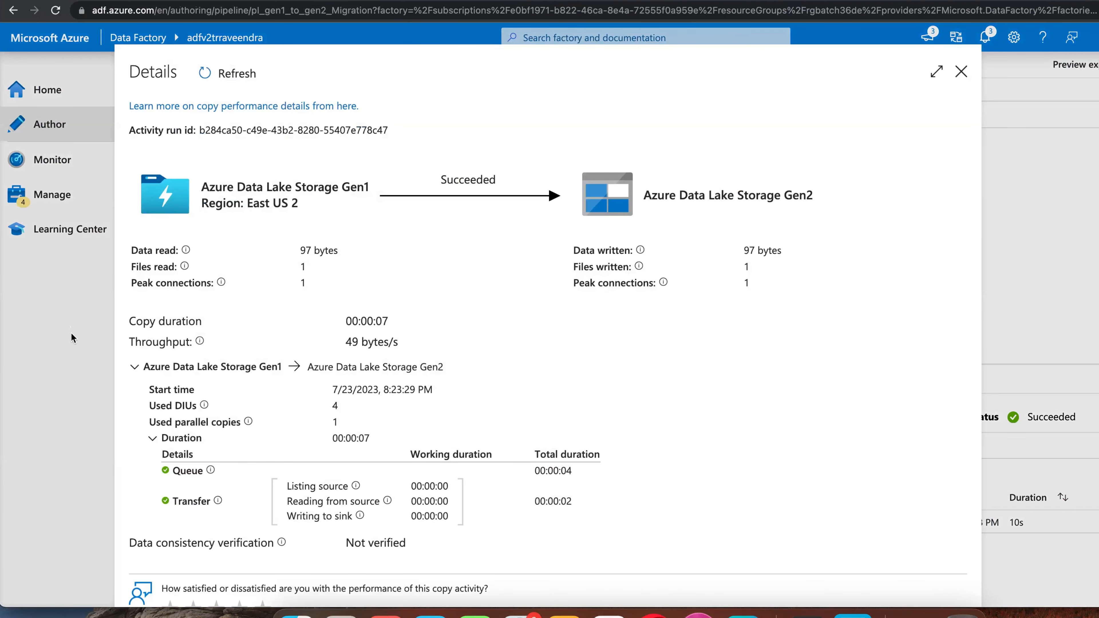
mouse_move(152, 155)
left_mouse_down()
mouse_move(132, 169)
mouse_move(139, 221)
mouse_move(197, 192)
left_mouse_up()
mouse_move(801, 179)
left_mouse_down()
mouse_move(626, 164)
mouse_move(612, 211)
mouse_move(839, 204)
left_mouse_up()
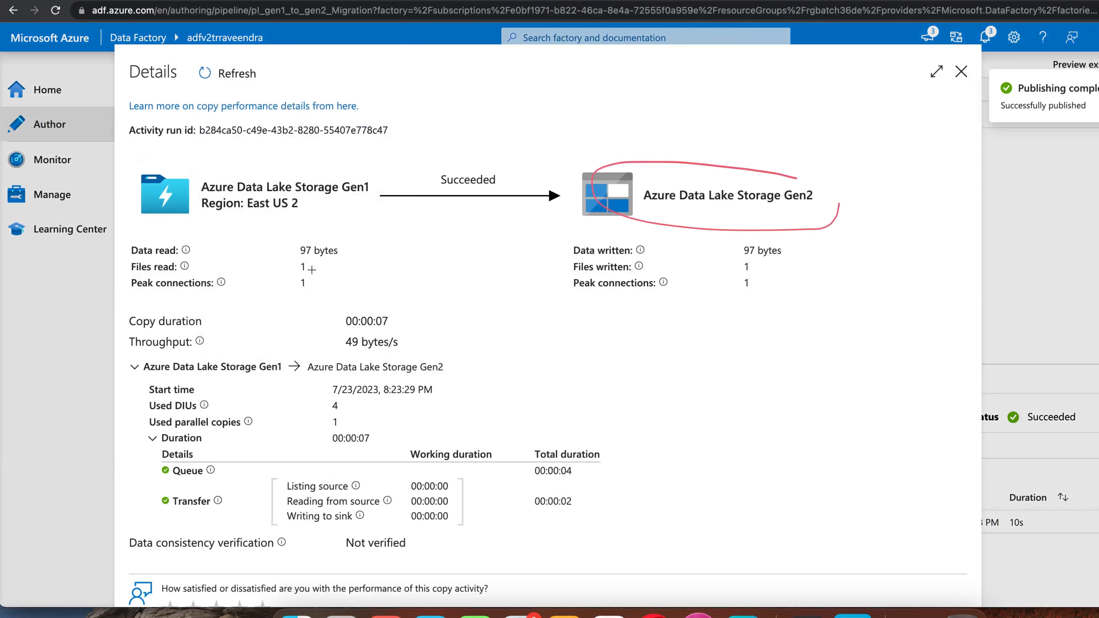
left_click_drag(312, 270, 358, 263)
left_click_drag(759, 266, 788, 261)
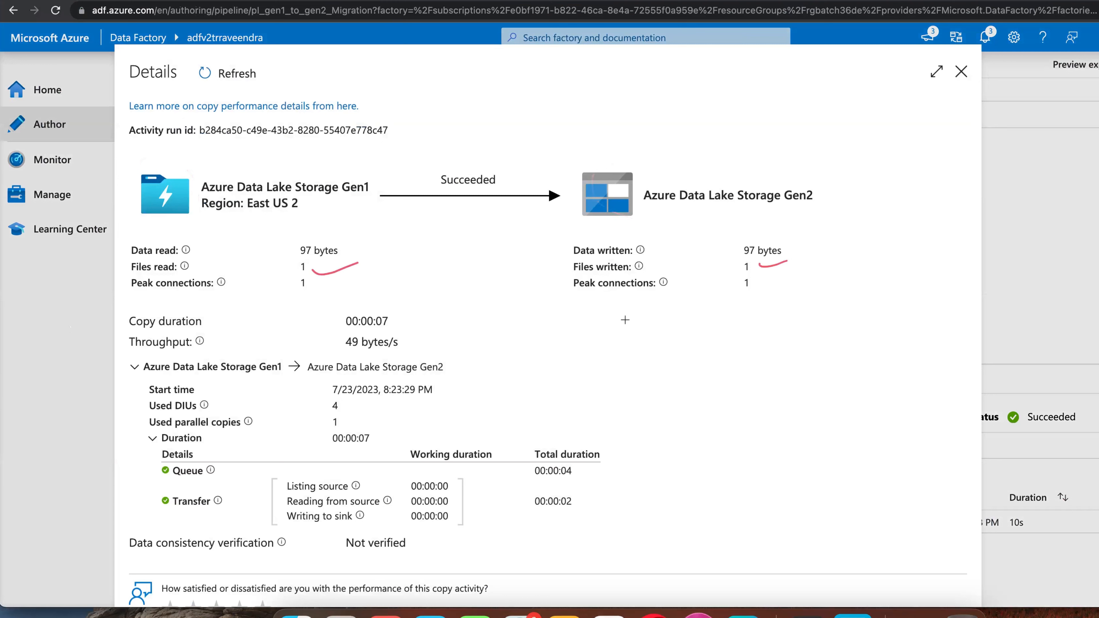
mouse_move(613, 487)
left_mouse_down()
mouse_move(571, 447)
mouse_move(510, 490)
mouse_move(625, 490)
left_mouse_up()
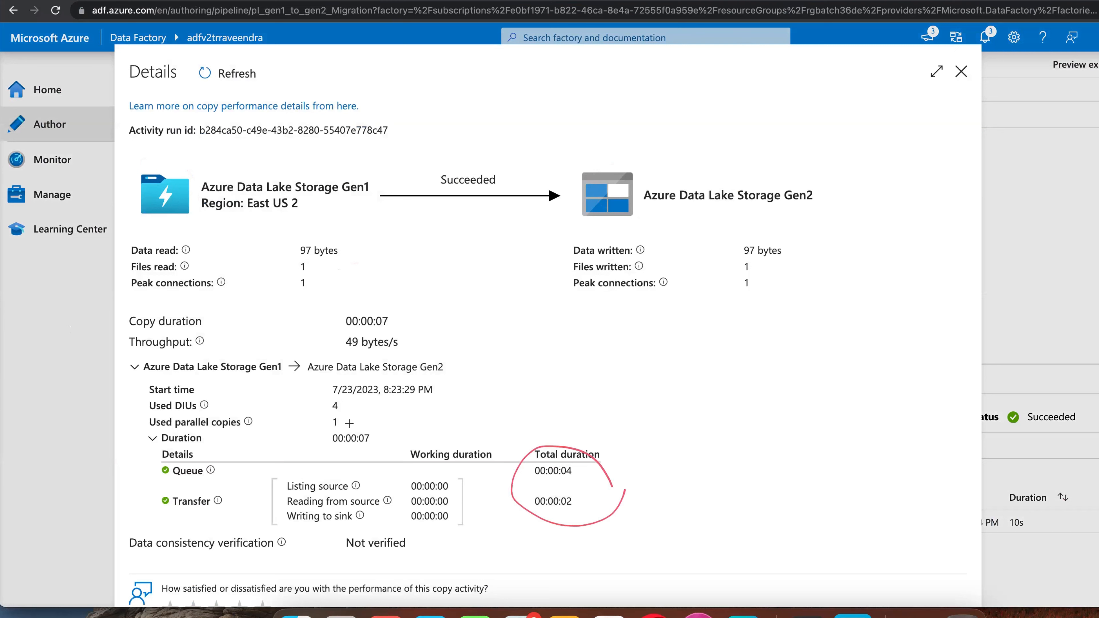
left_click_drag(348, 407, 385, 388)
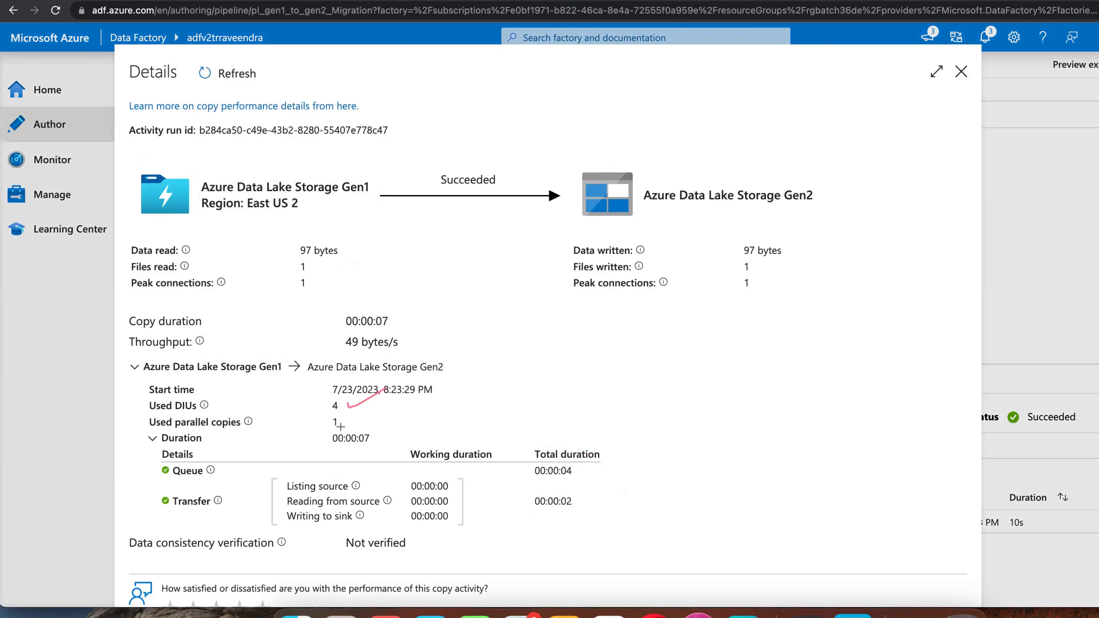
left_click_drag(346, 419, 375, 421)
mouse_move(491, 161)
left_mouse_down()
mouse_move(407, 191)
mouse_move(519, 202)
left_mouse_up()
mouse_move(183, 393)
left_mouse_down()
mouse_move(137, 396)
mouse_move(143, 421)
mouse_move(182, 423)
mouse_move(233, 401)
mouse_move(179, 396)
left_mouse_up()
left_click(961, 71)
- Inspect the AutoResolveIntegrationRuntime's settings, including its region, among the factory's integration runtimes
left_click(76, 204)
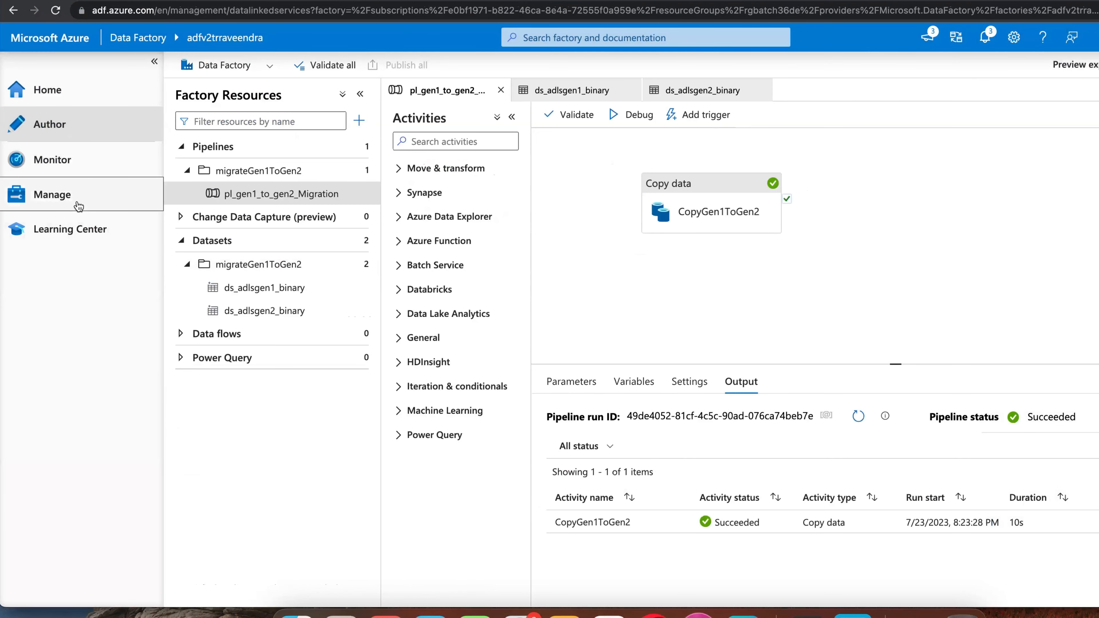
left_click(216, 207)
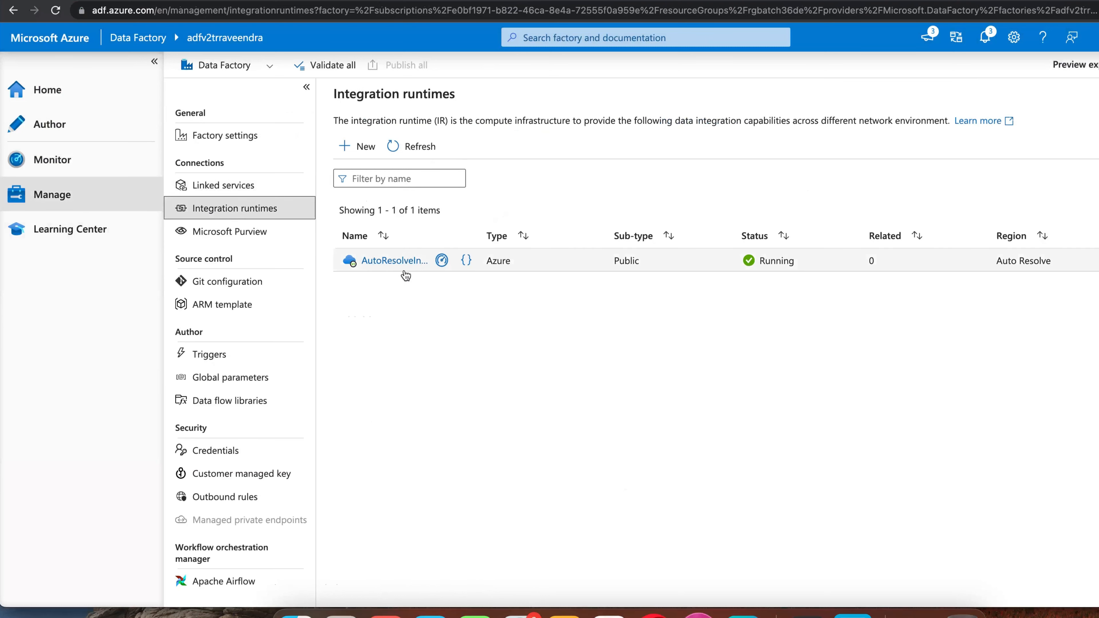
left_click(390, 261)
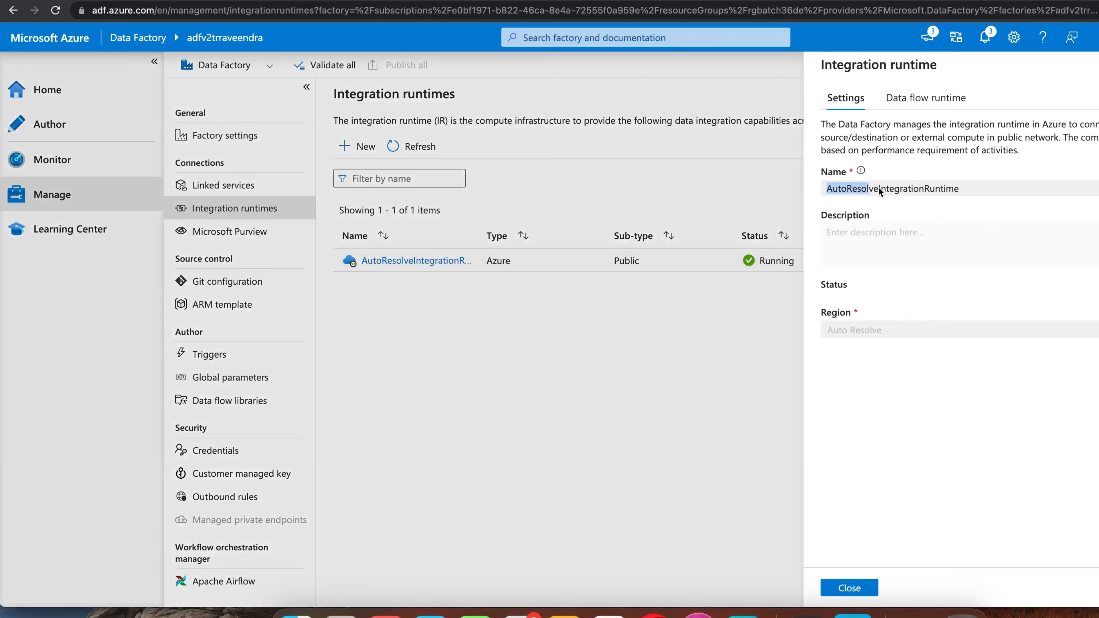
left_click(839, 334)
left_click(863, 594)
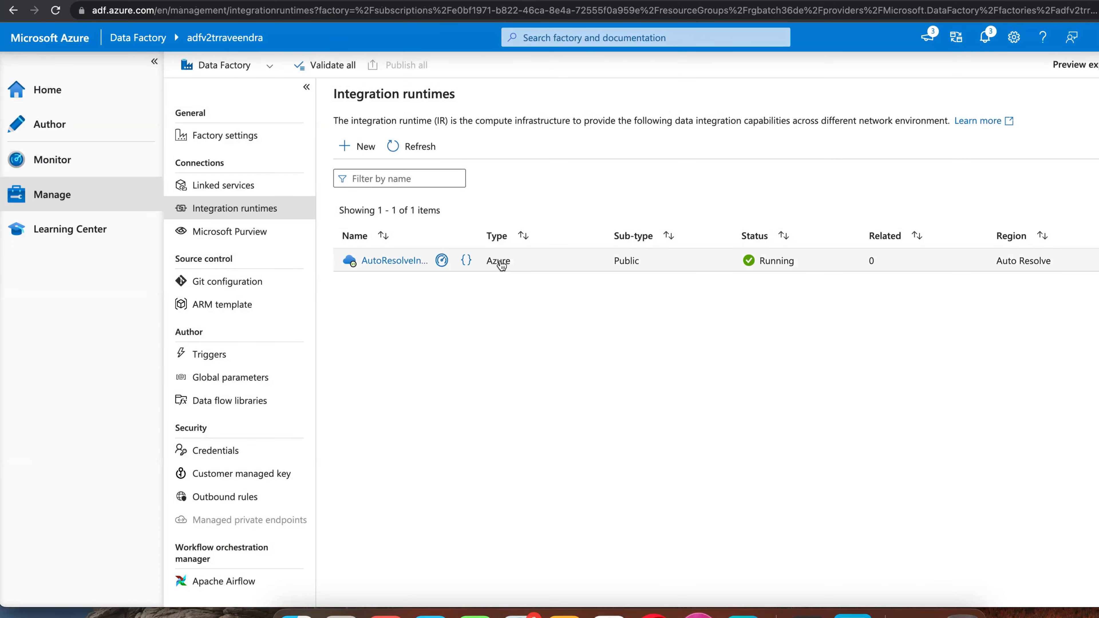
- Return to the pipeline and review the maximum data integration unit choices in the CopyGen1ToGen2 activity's settings
left_click(118, 131)
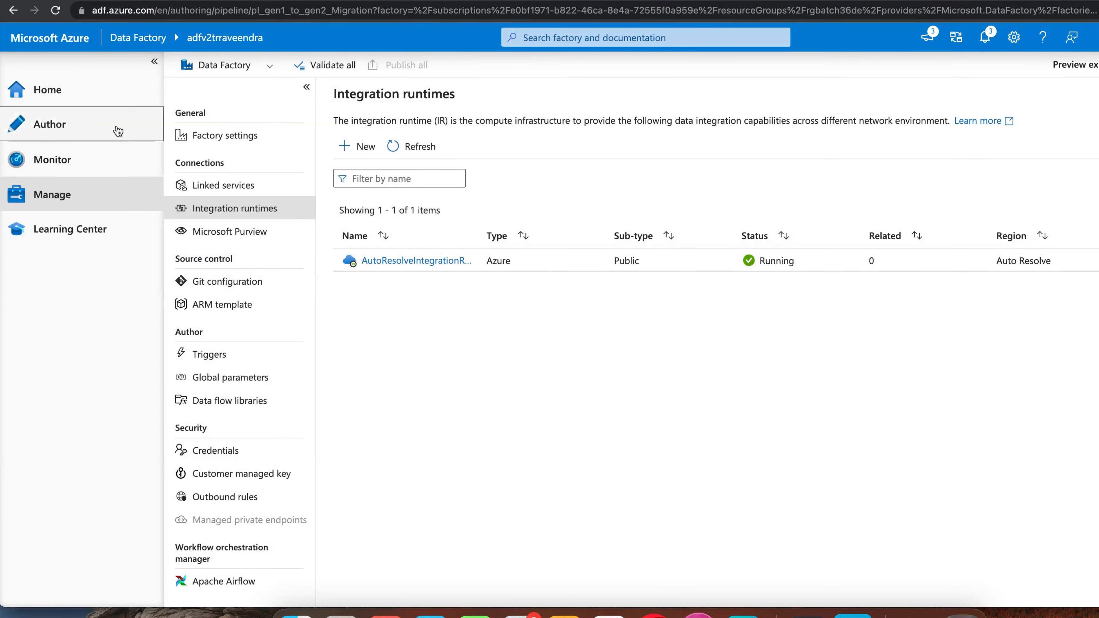
left_click(870, 161)
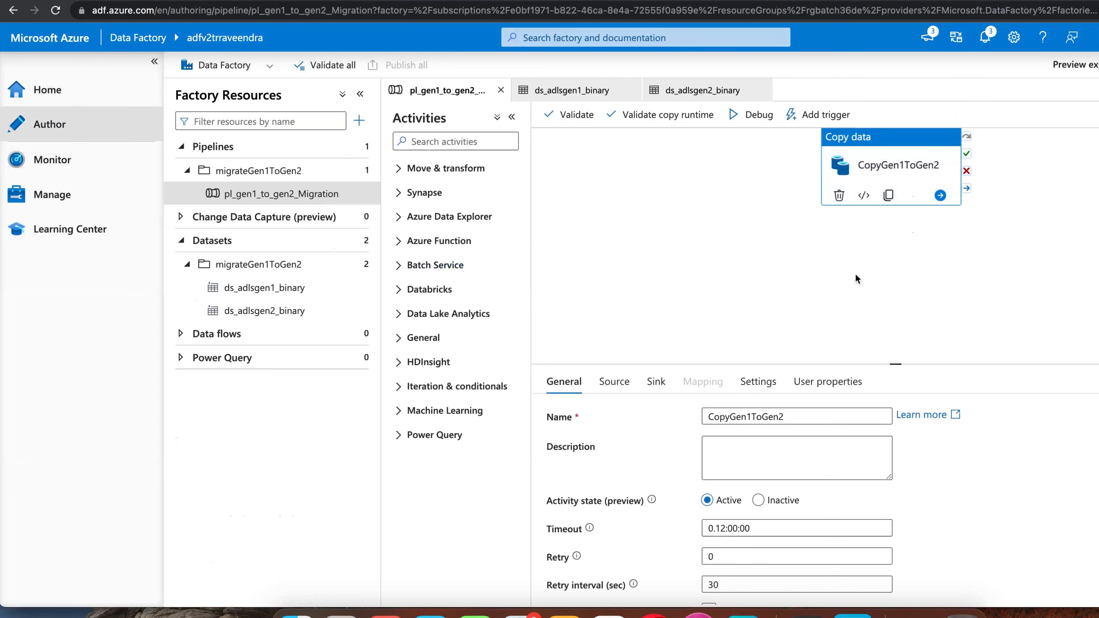
left_click(759, 382)
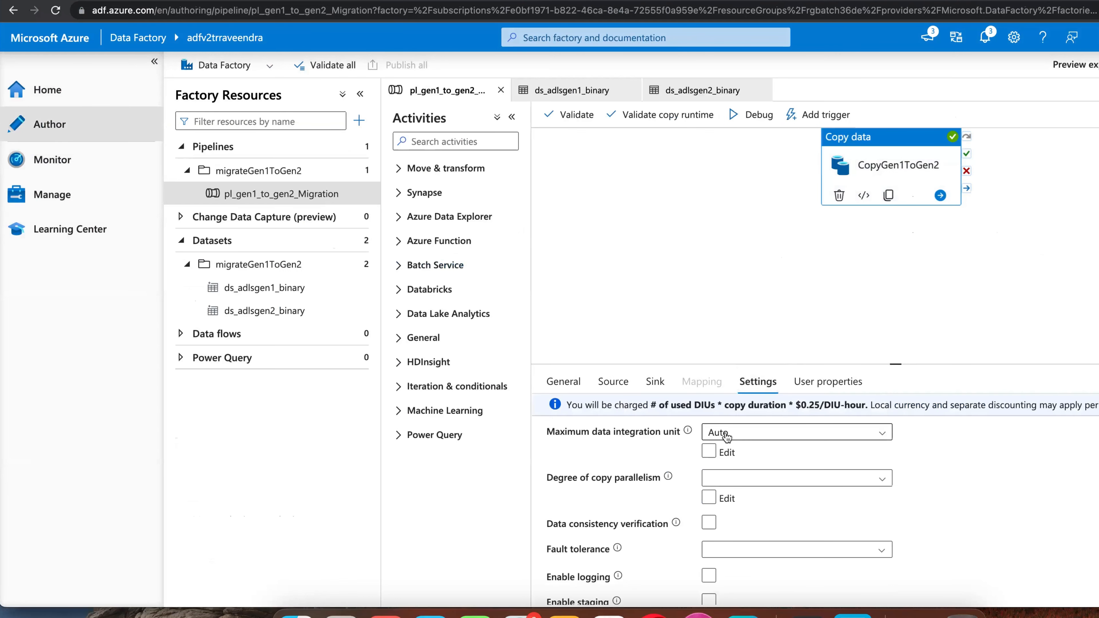
left_click(717, 433)
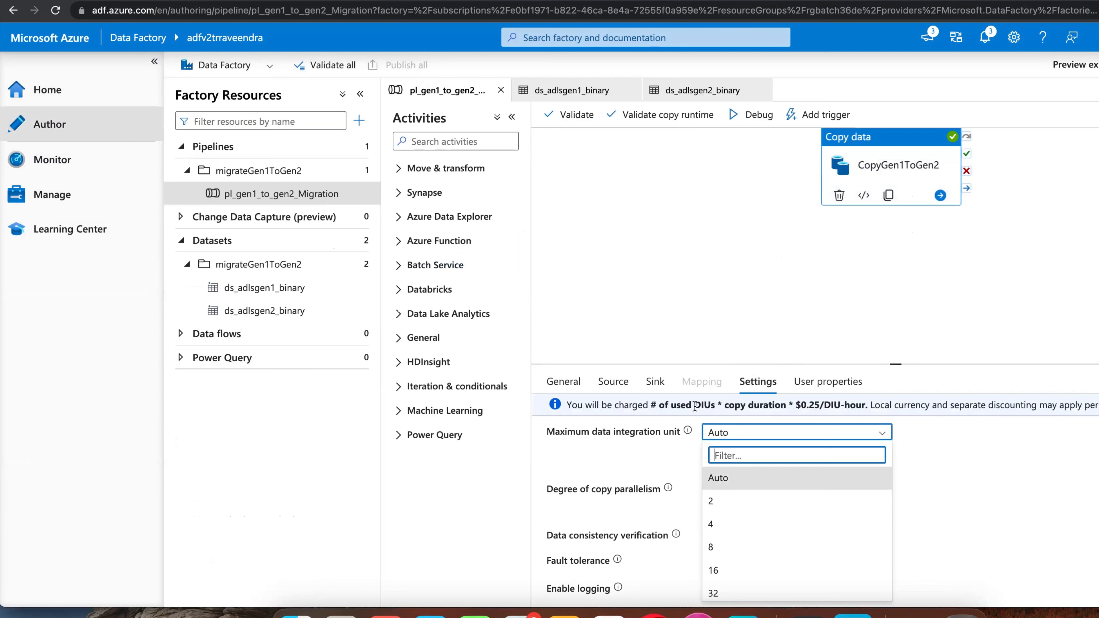
left_click_drag(694, 405, 730, 404)
left_click(729, 404)
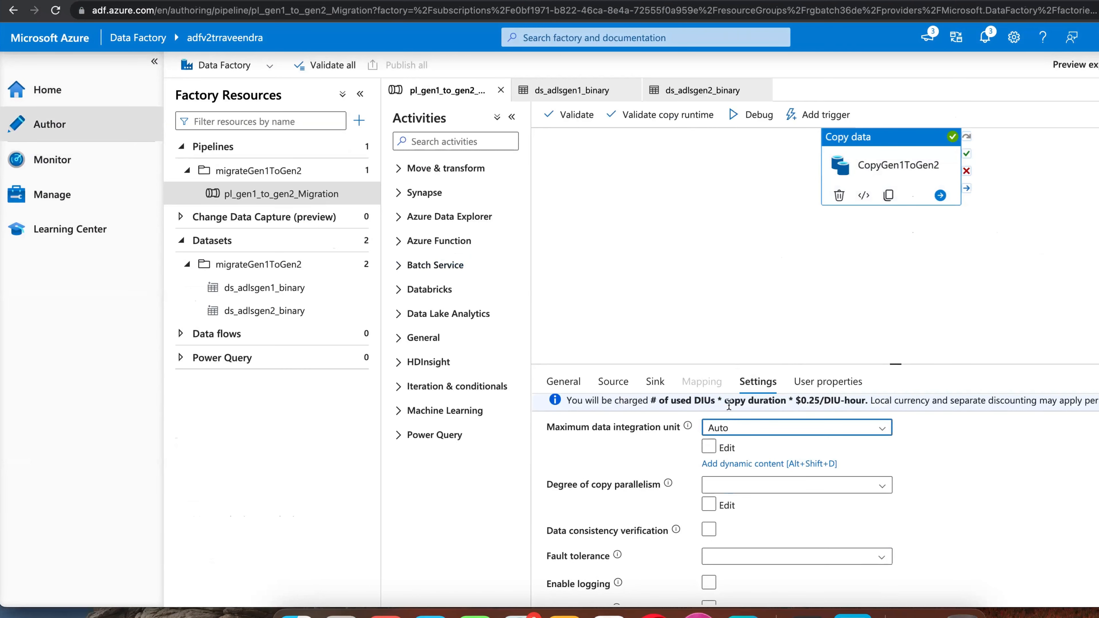
- Enable custom editing of the maximum data integration unit and set it to 2
left_click(708, 448)
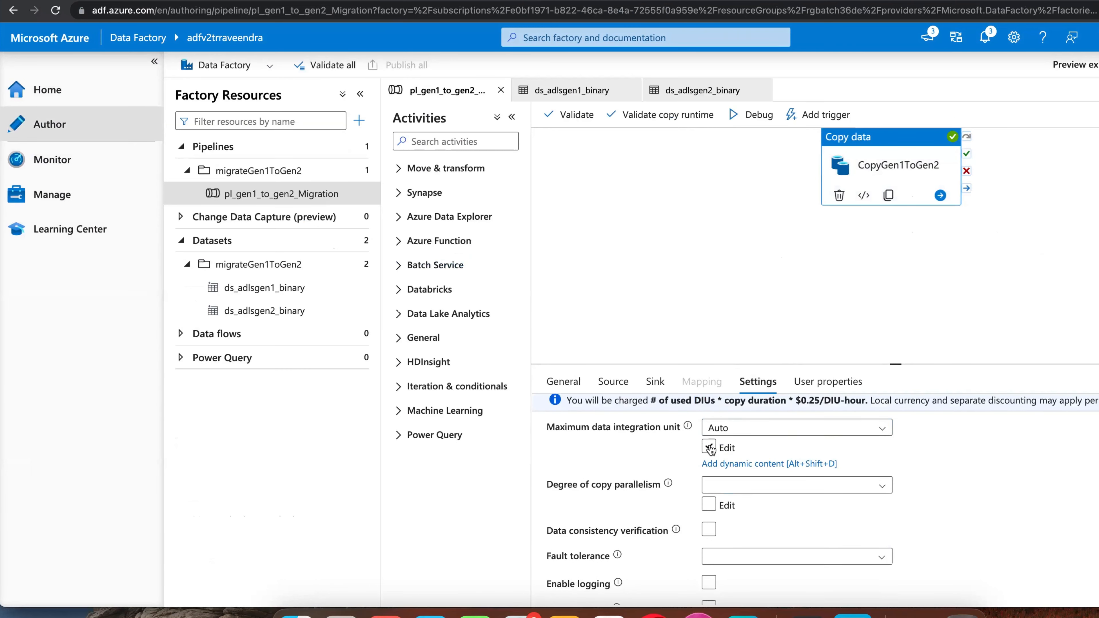
left_click(721, 428)
type("2")
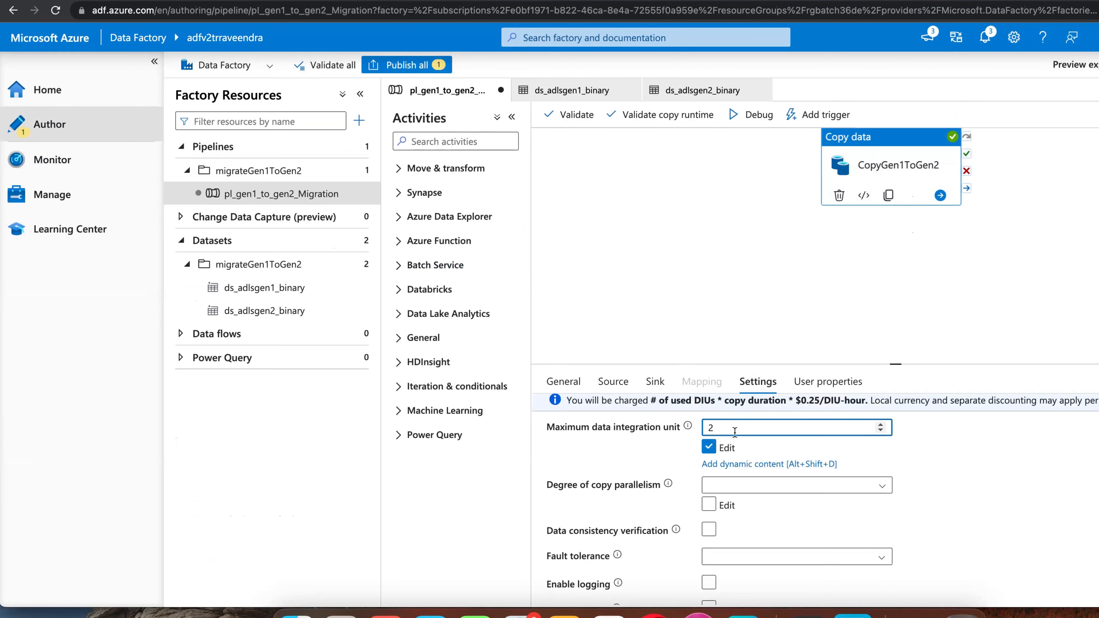
- Try 257 as the maximum data integration unit, and set the value back to 2
left_click_drag(731, 430, 701, 429)
type("257")
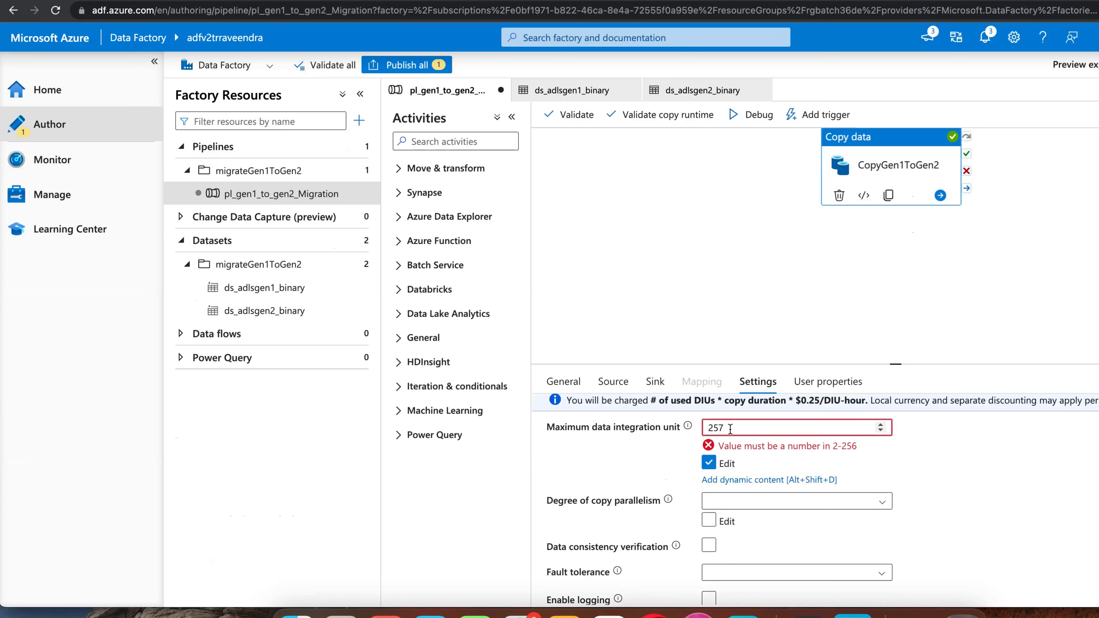
left_click_drag(731, 430, 712, 427)
type("2")
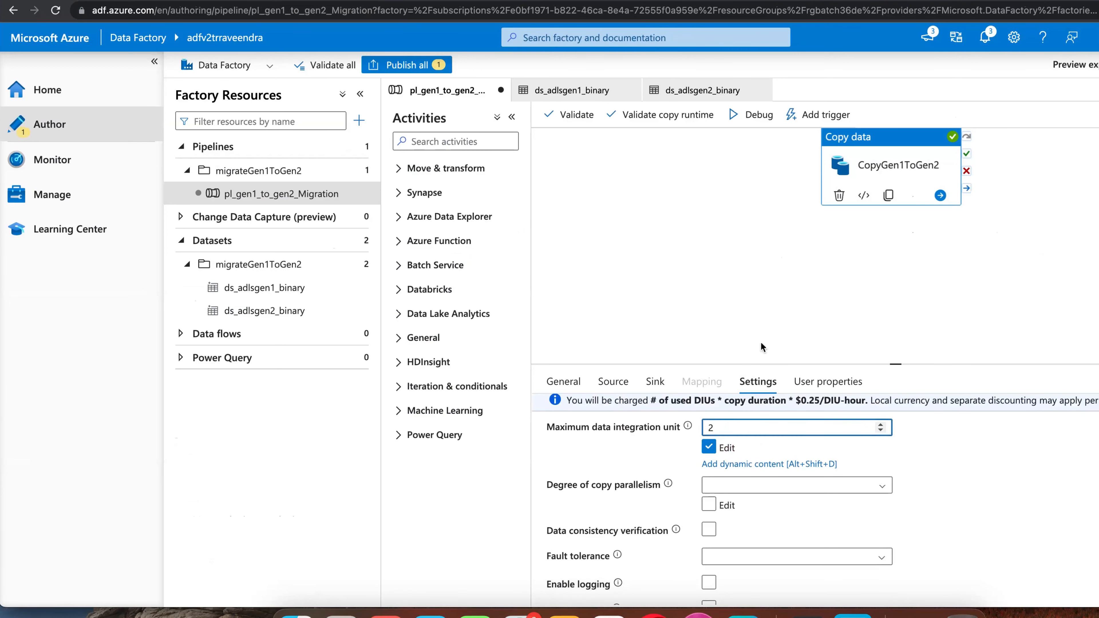
left_click(762, 342)
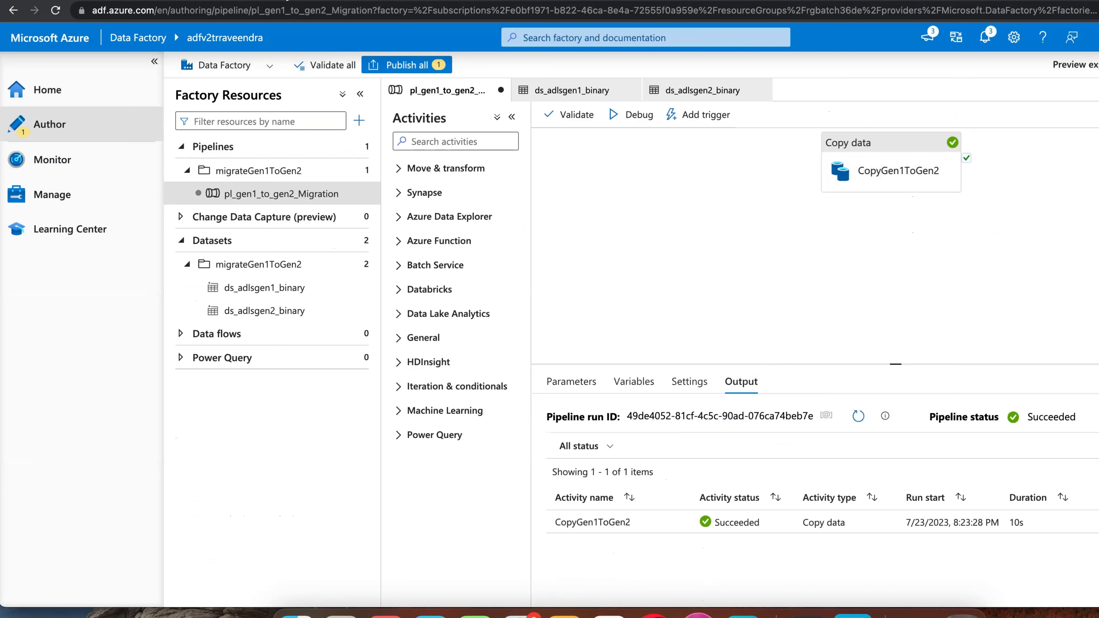
- Switch to the datalake container's raw folder and refresh its listing to check for the copied file
left_click(283, 1)
left_click(312, 112)
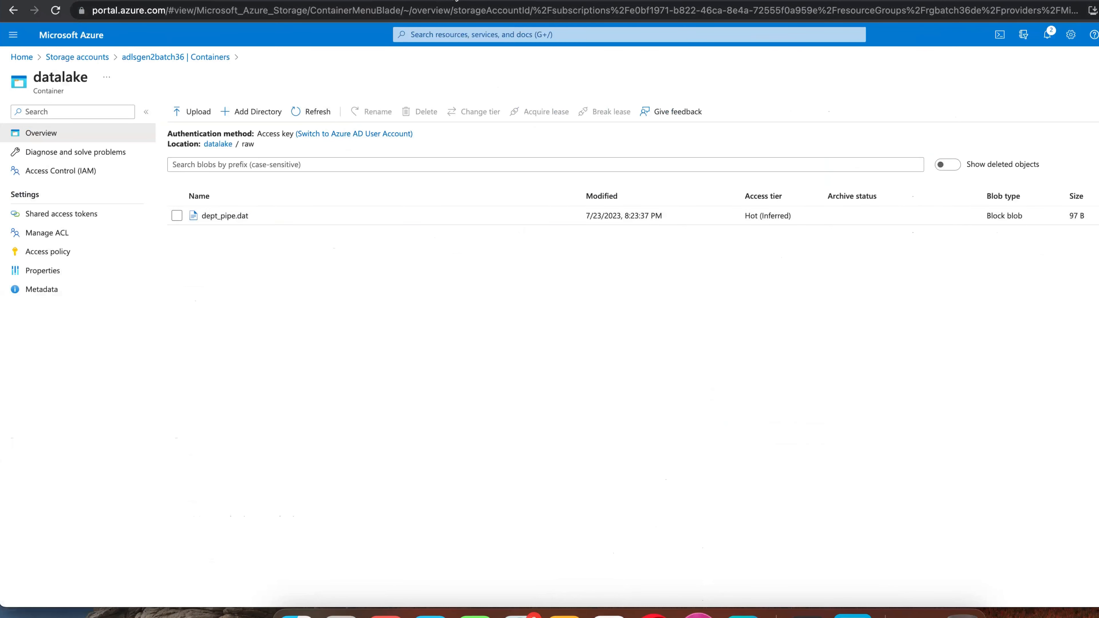
left_click(454, 1)
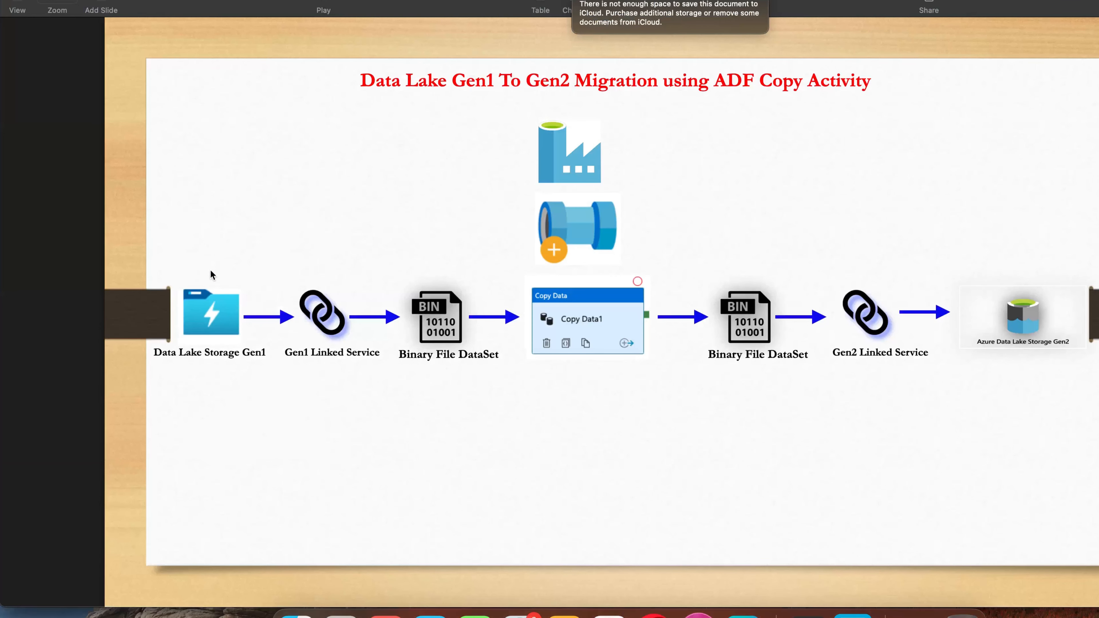
left_click_drag(210, 269, 343, 251)
mouse_move(416, 260)
left_mouse_down()
mouse_move(426, 268)
mouse_move(476, 233)
left_mouse_up()
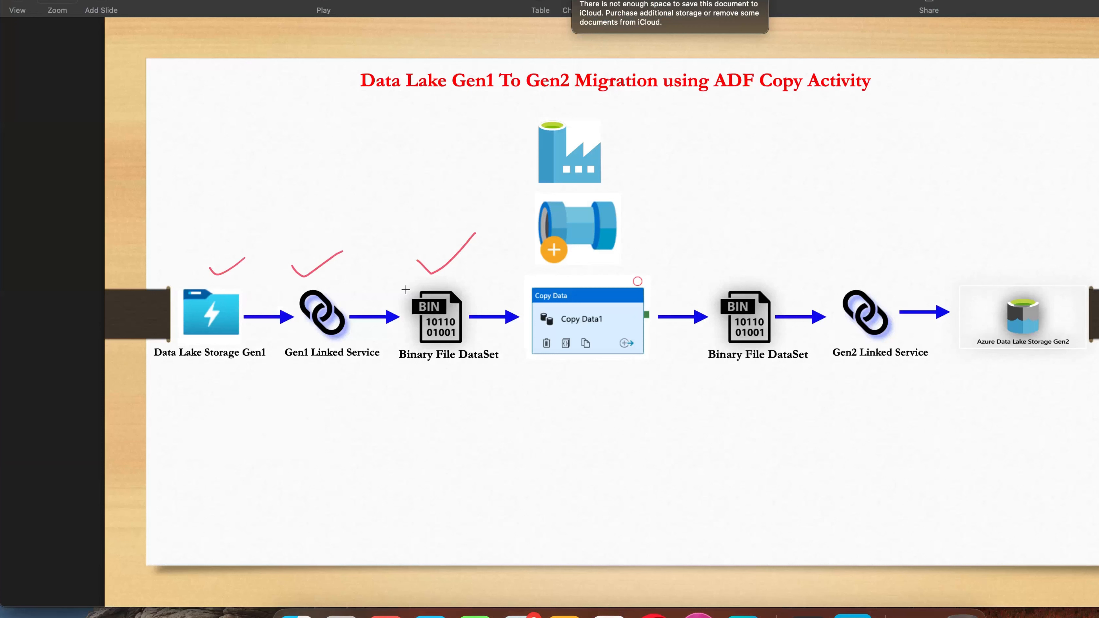
left_click_drag(585, 272, 613, 255)
mouse_move(544, 285)
left_mouse_down()
mouse_move(633, 274)
mouse_move(648, 255)
left_mouse_up()
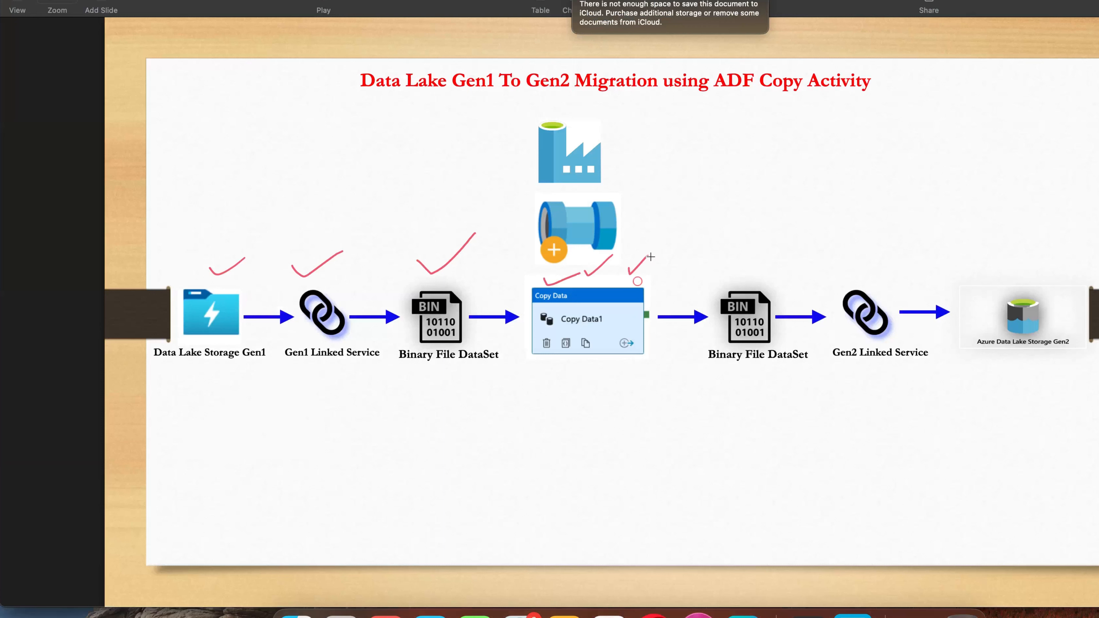